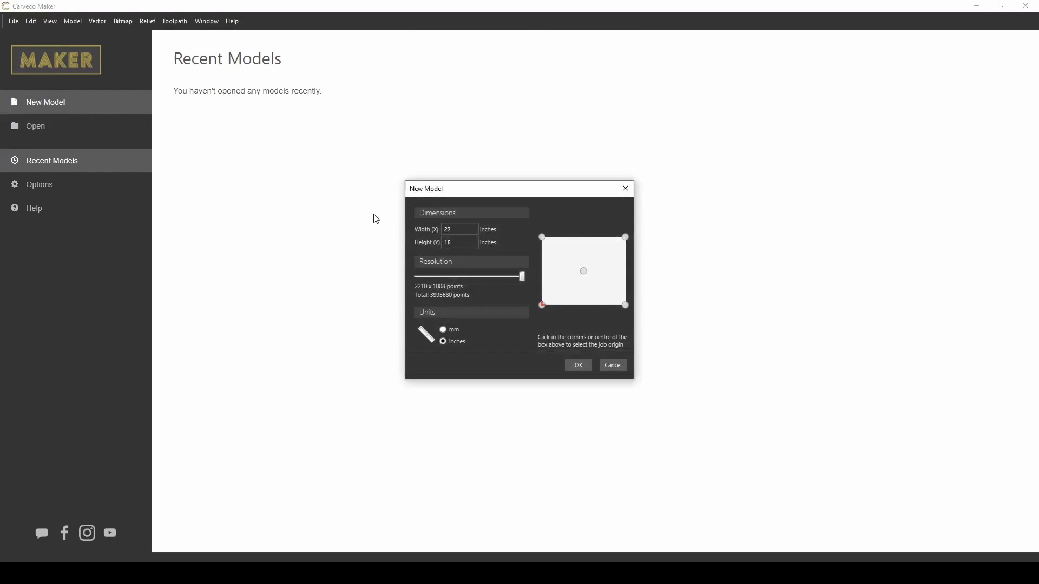
# Create a new model 30 inches wide and 20 inches high.
pyautogui.moveTo(477, 230); pyautogui.dragTo(421, 213)
pyautogui.write('30')
pyautogui.press('Tab')
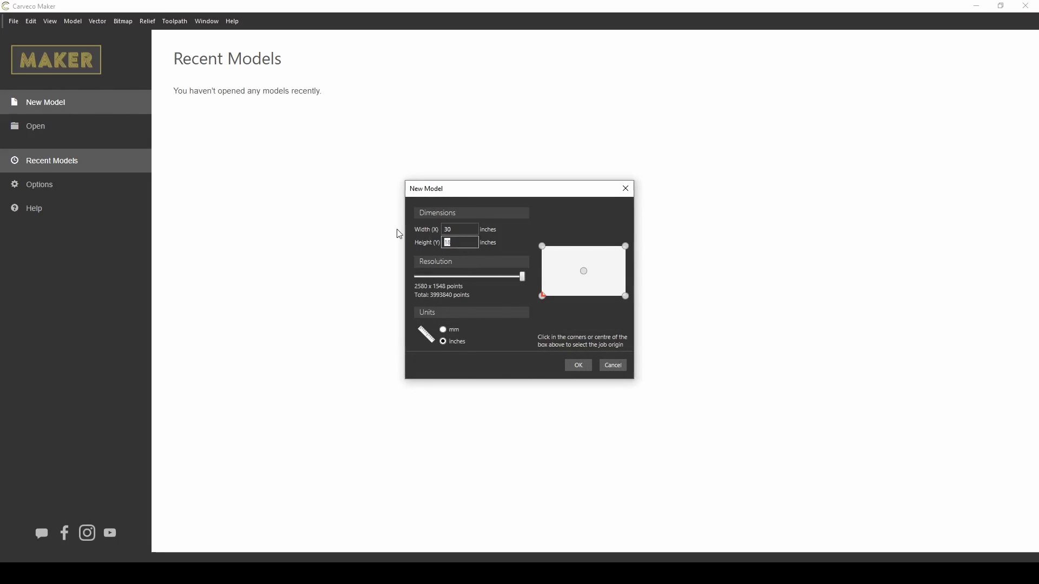
pyautogui.write('20')
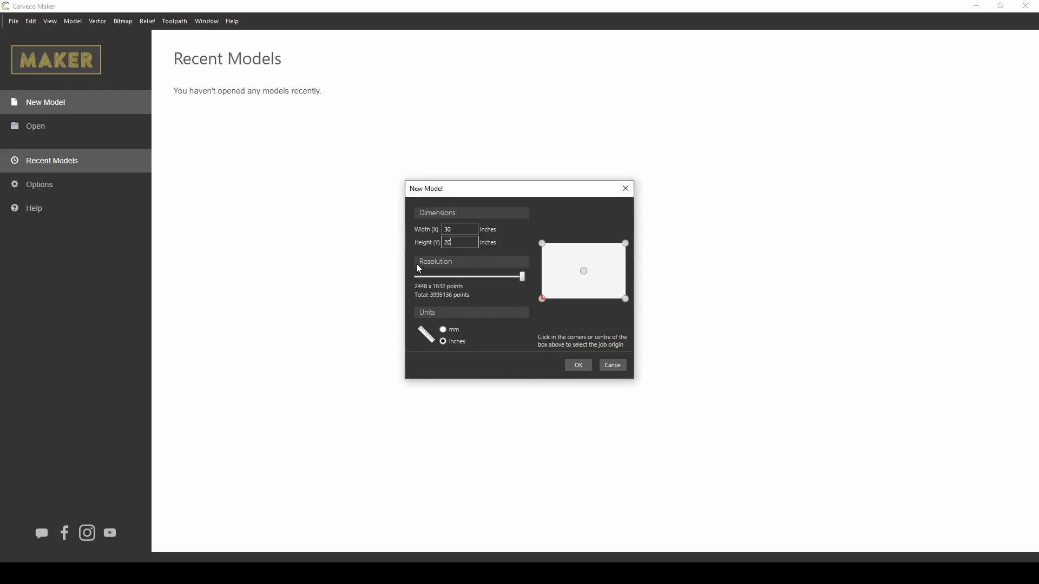
pyautogui.click(576, 366)
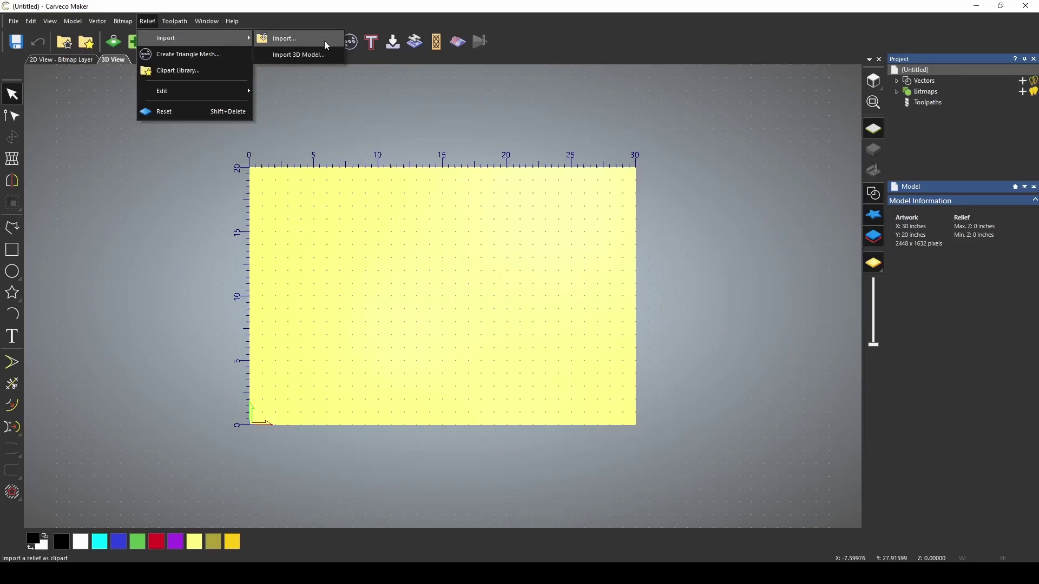
# Import the 3D model file WavyBase1 from the Wavy Bases folder.
pyautogui.click(323, 60)
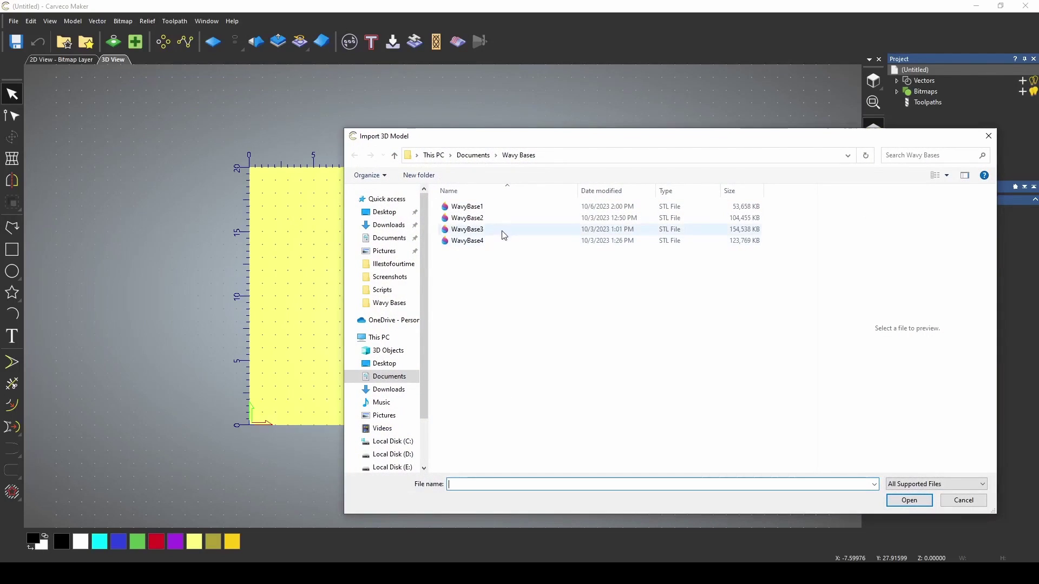
pyautogui.click(487, 206)
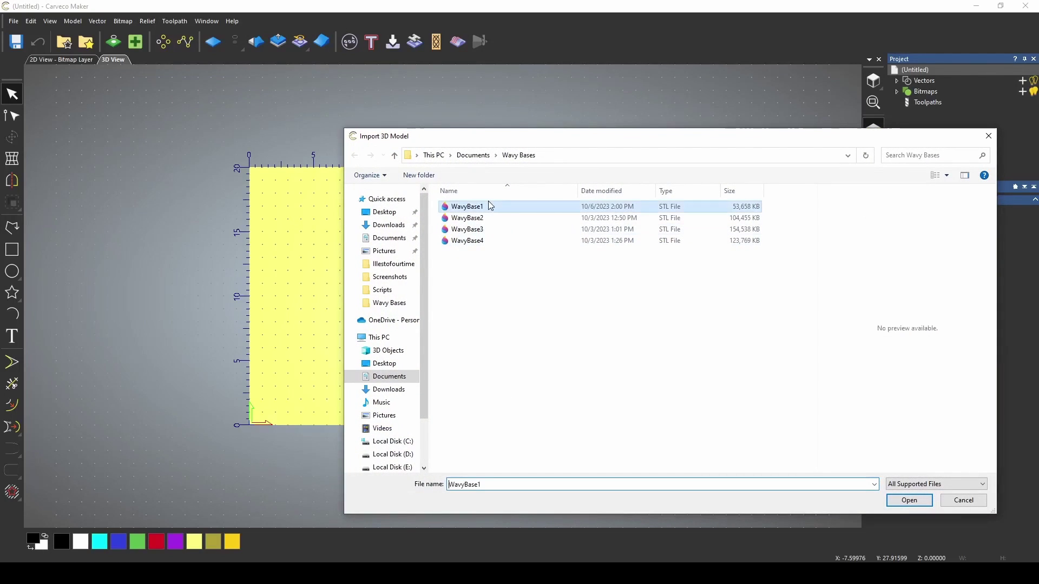
pyautogui.click(902, 499)
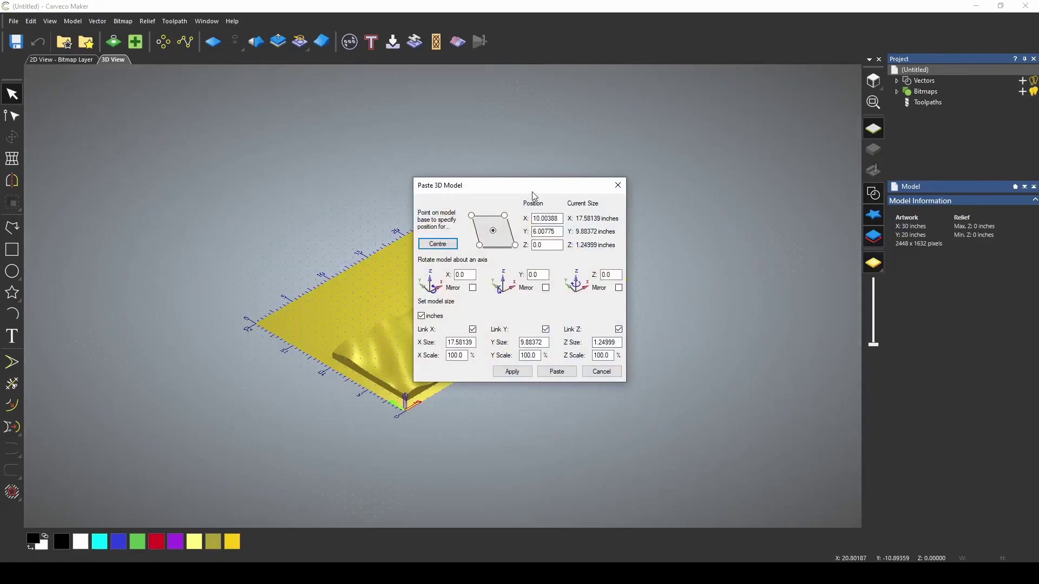
# Set the imported wavy model's X size to 29 inches.
pyautogui.moveTo(531, 191)
pyautogui.mouseDown()
pyautogui.moveTo(654, 146)
pyautogui.moveTo(692, 115)
pyautogui.mouseUp()
pyautogui.scroll(4, 494, 300)
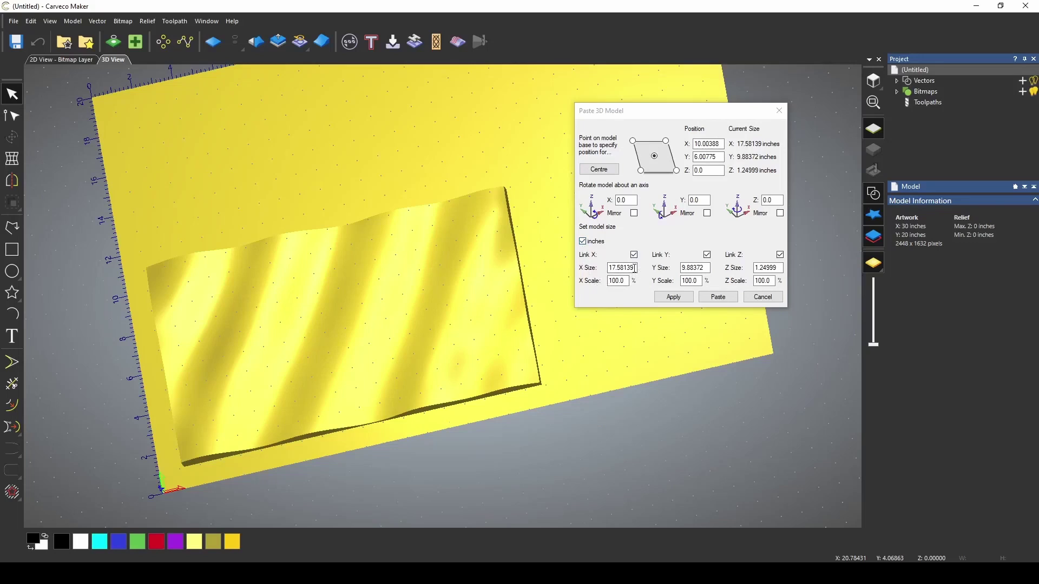
pyautogui.doubleClick(622, 268)
pyautogui.write('30')
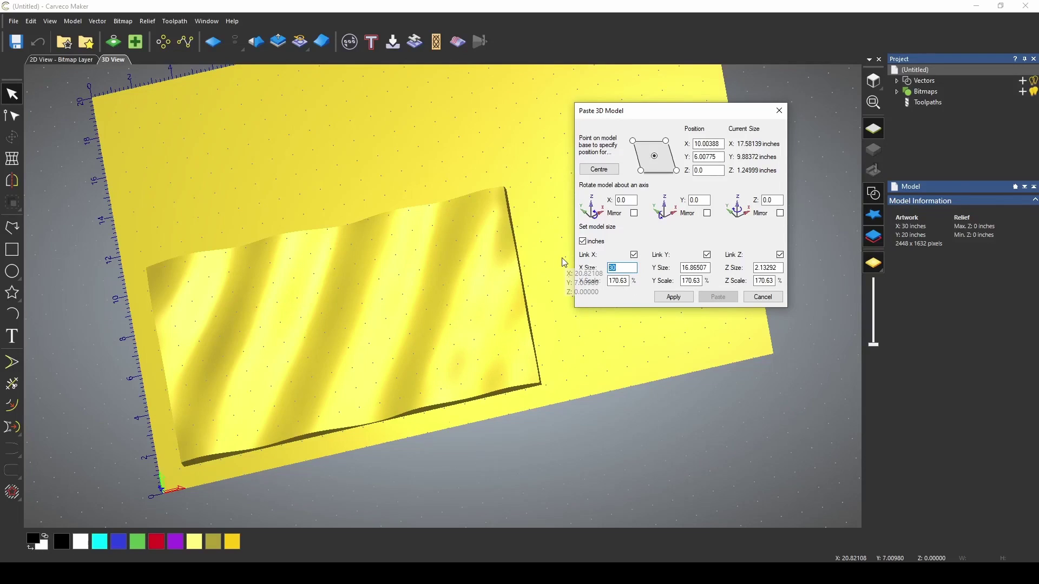
pyautogui.write('29')
# Unlink the Y and Z sizes of the imported model and set them to 19 and 1.25 inches, applying the new size.
pyautogui.click(707, 254)
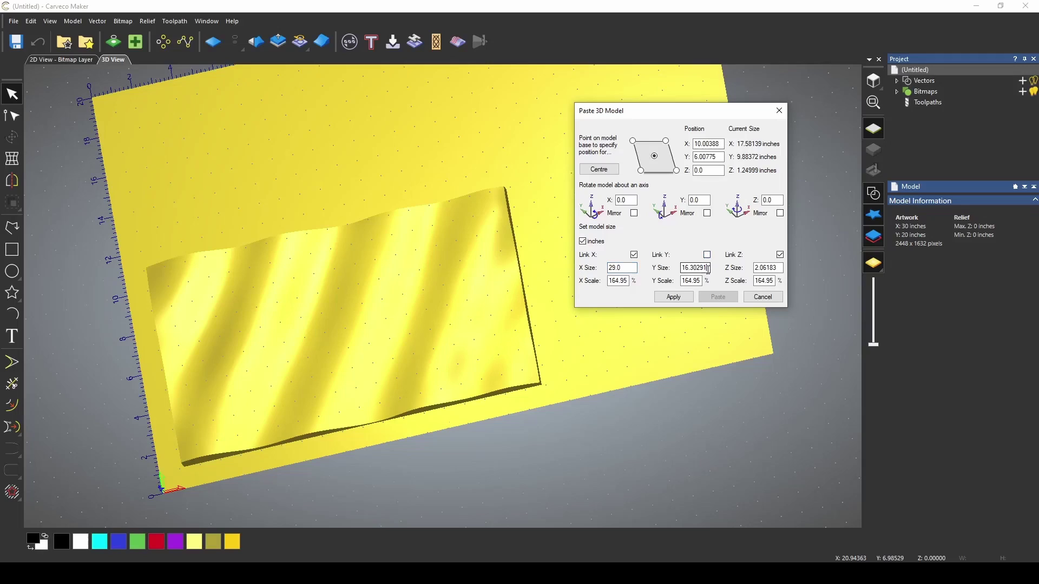
pyautogui.moveTo(708, 268); pyautogui.dragTo(649, 270)
pyautogui.write('19')
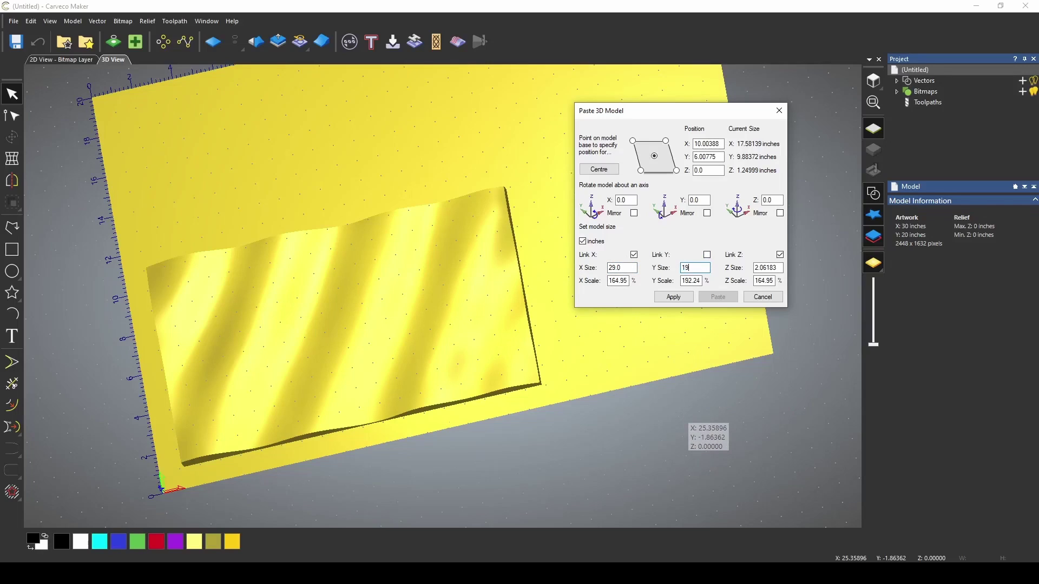
pyautogui.press('Tab')
pyautogui.press('space')
pyautogui.press('Tab')
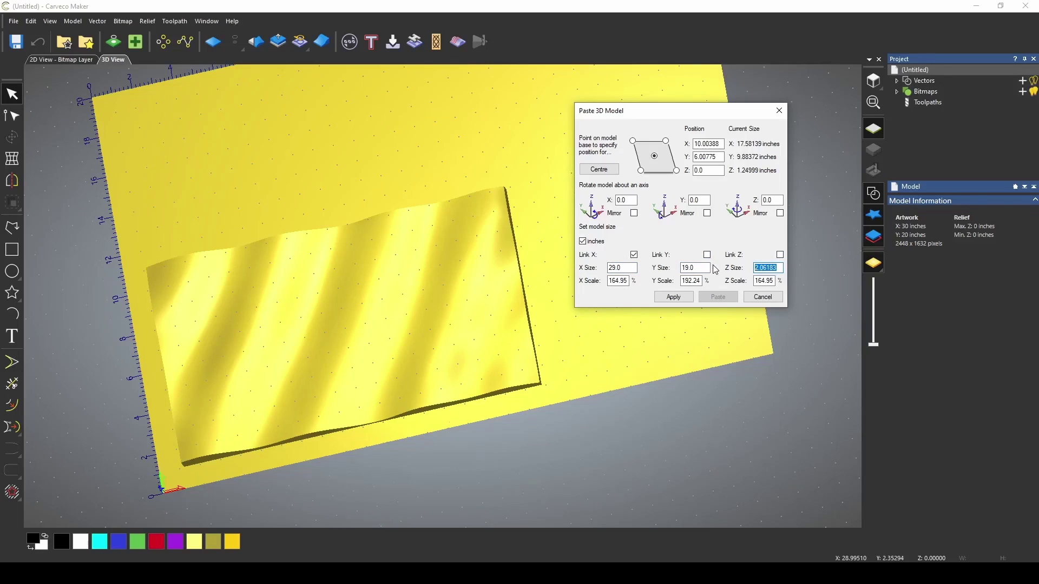
pyautogui.write('1.25')
pyautogui.press('Return')
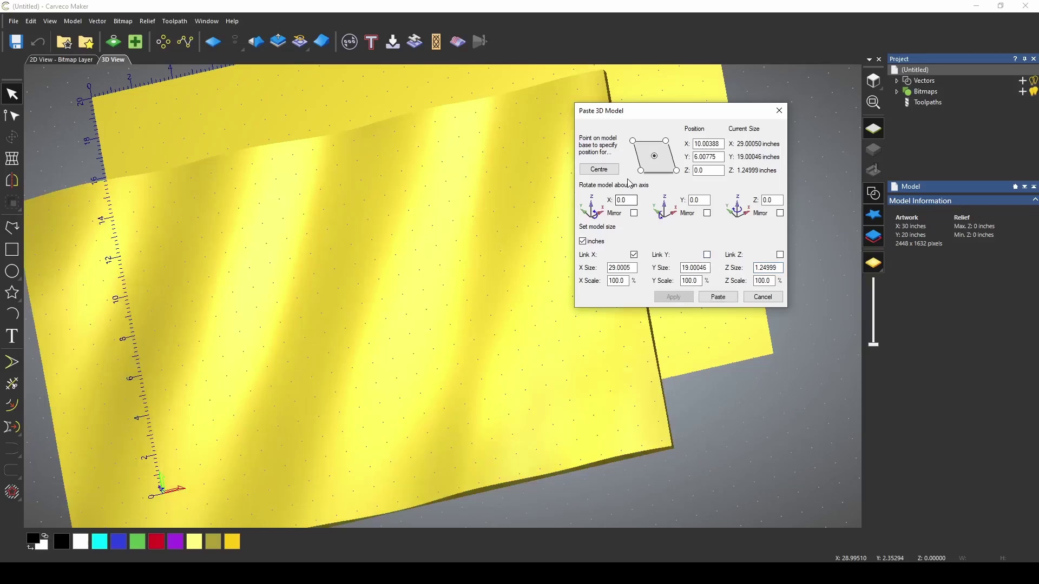
# Centre the wavy model on the artwork and paste it into the relief.
pyautogui.click(611, 171)
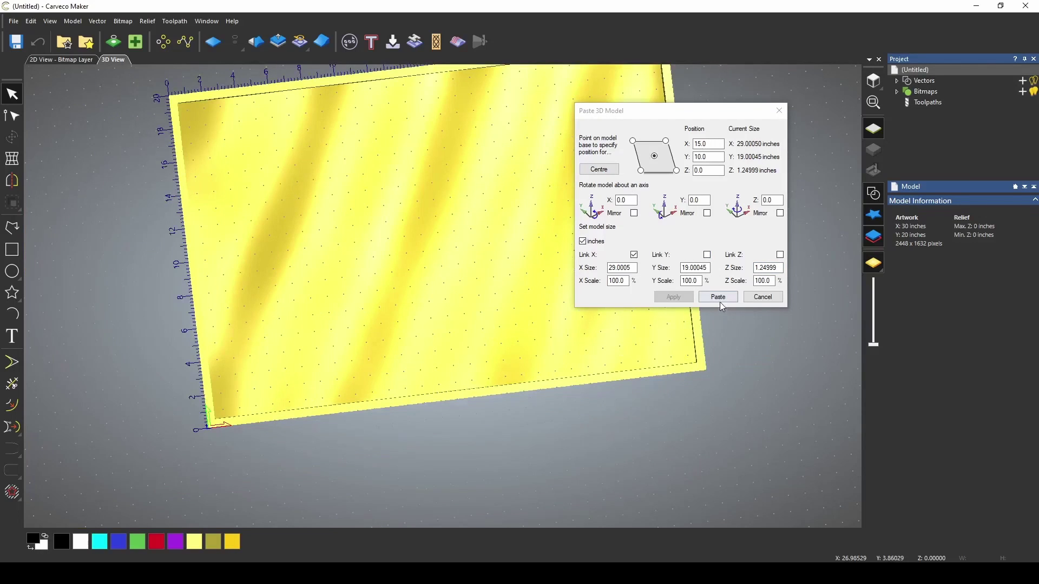
pyautogui.click(719, 300)
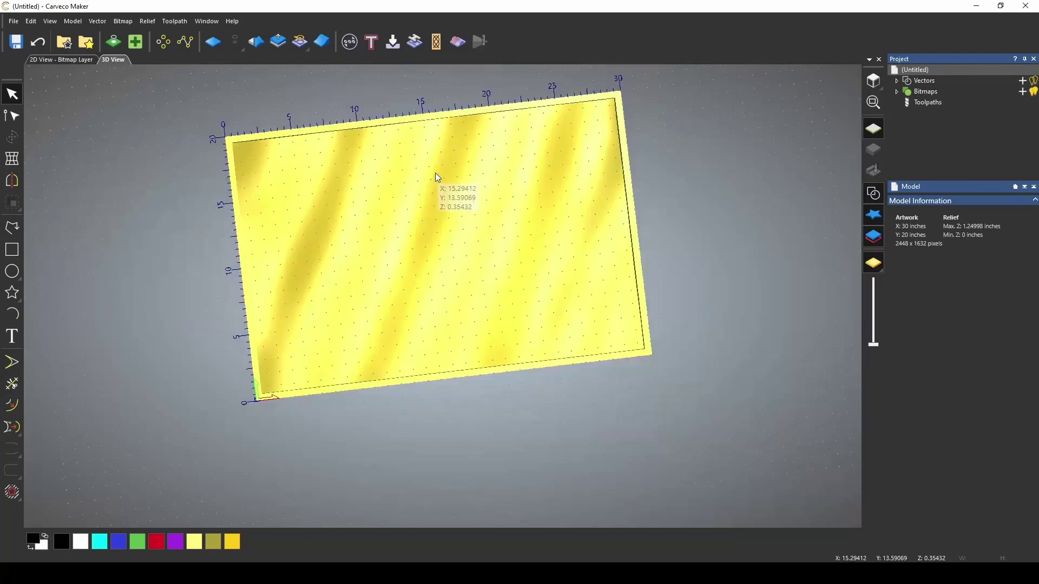
pyautogui.scroll(-1, 435, 173)
pyautogui.scroll(2, 426, 197)
pyautogui.moveTo(476, 223)
pyautogui.mouseDown(button='middle')
pyautogui.moveTo(534, 235)
pyautogui.moveTo(473, 227)
pyautogui.mouseUp(button='middle')
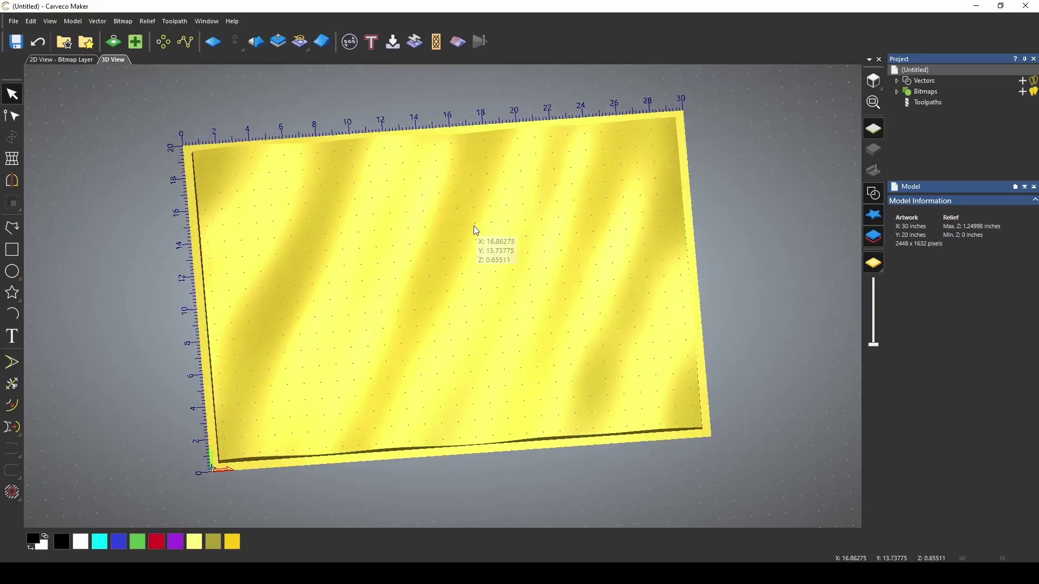
pyautogui.moveTo(476, 230); pyautogui.dragTo(525, 221)
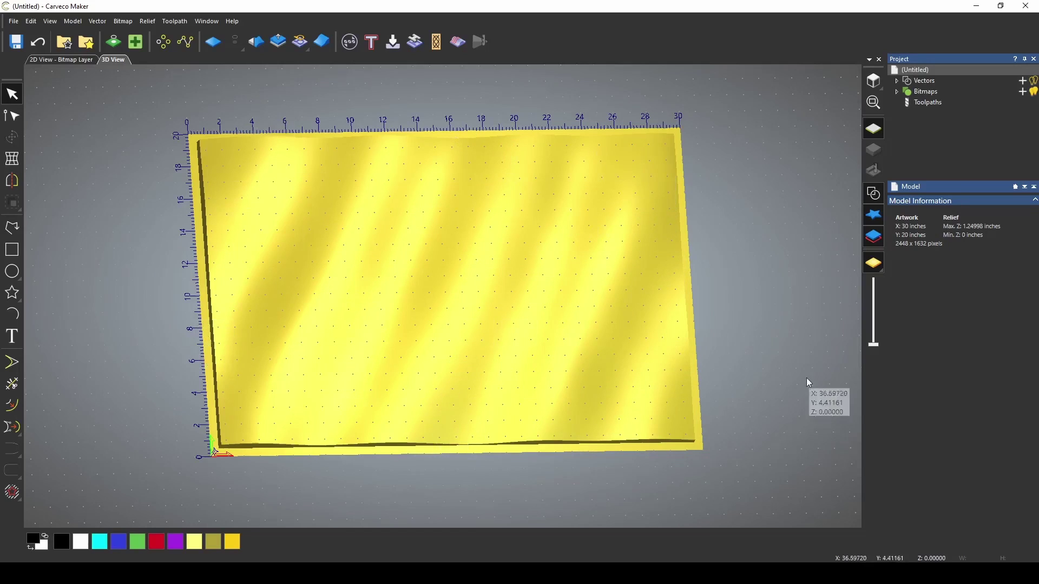
# Start a Machine Relief 3D toolpath for the wavy relief.
pyautogui.click(927, 103)
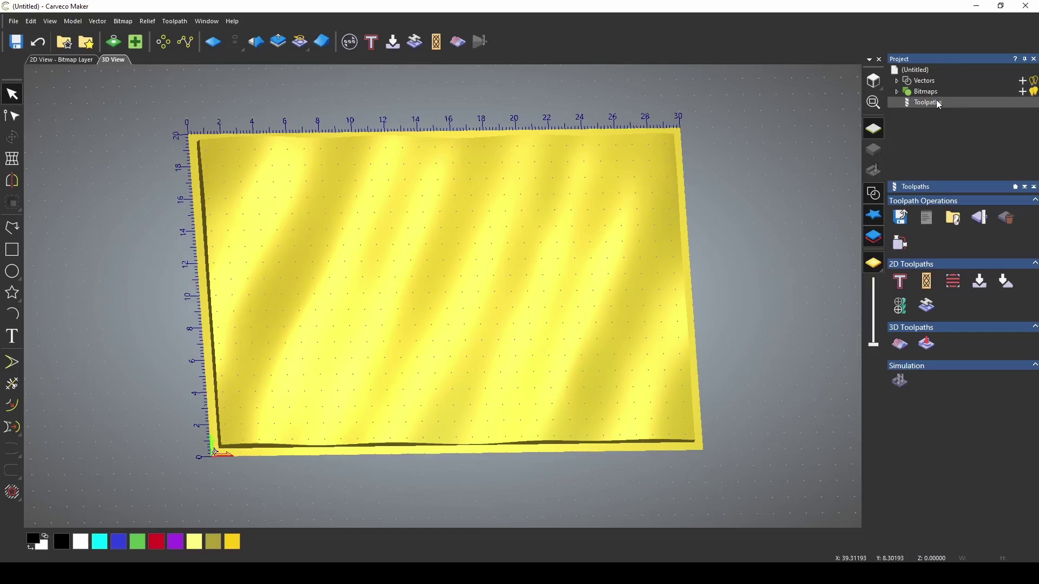
pyautogui.click(902, 345)
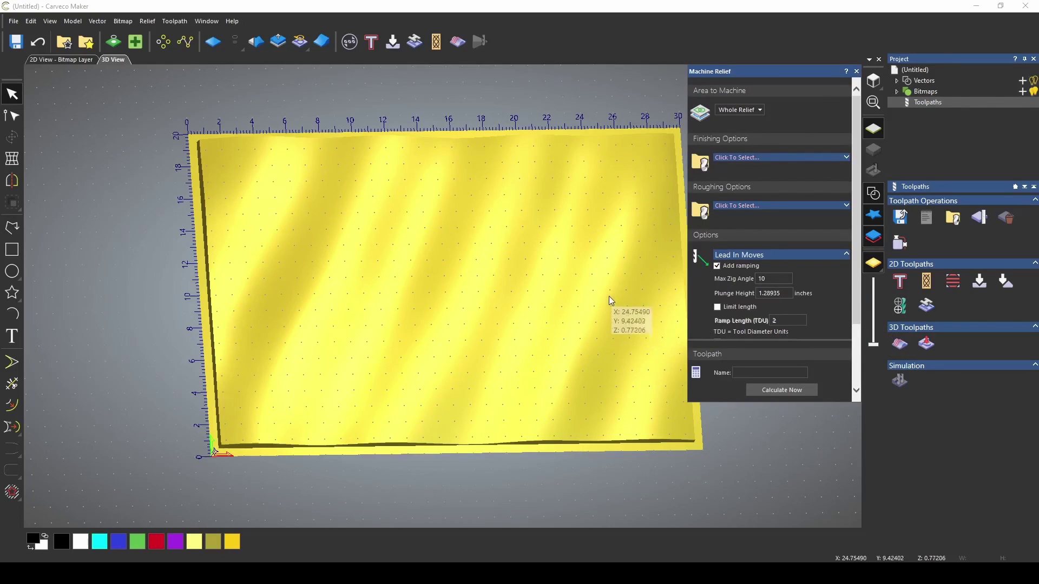
pyautogui.scroll(-1, 535, 261)
pyautogui.moveTo(535, 261); pyautogui.dragTo(470, 329)
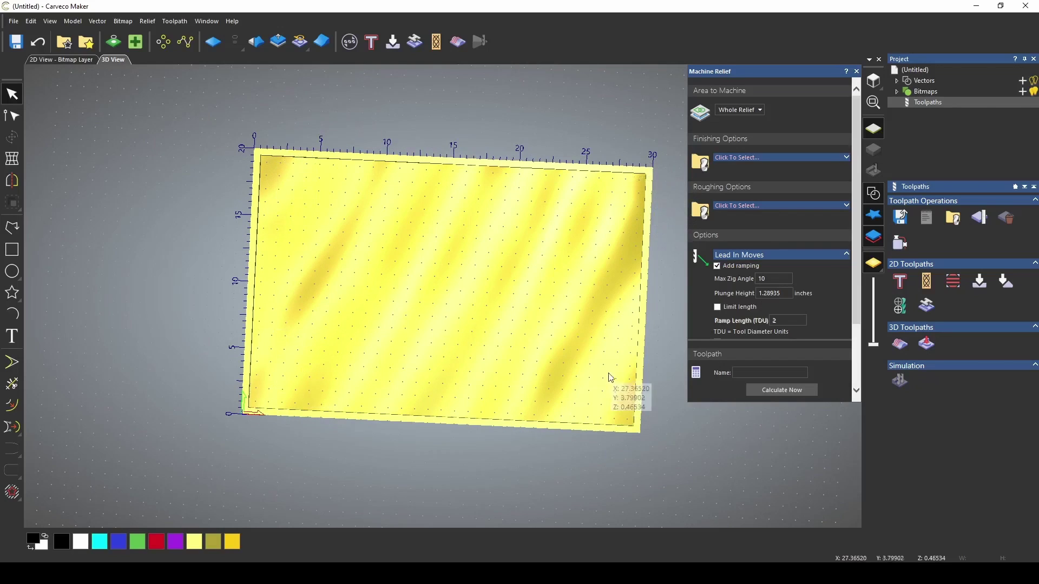
# Create a boundary vector around the relief without a height range or smoothing, and return to the Machine Relief settings.
pyautogui.click(95, 24)
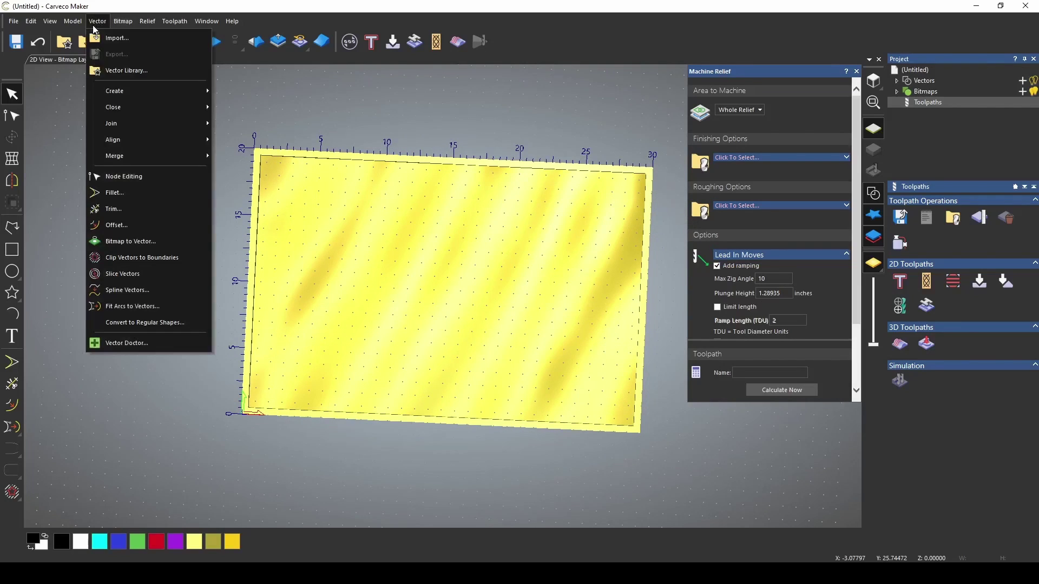
pyautogui.moveTo(114, 90)
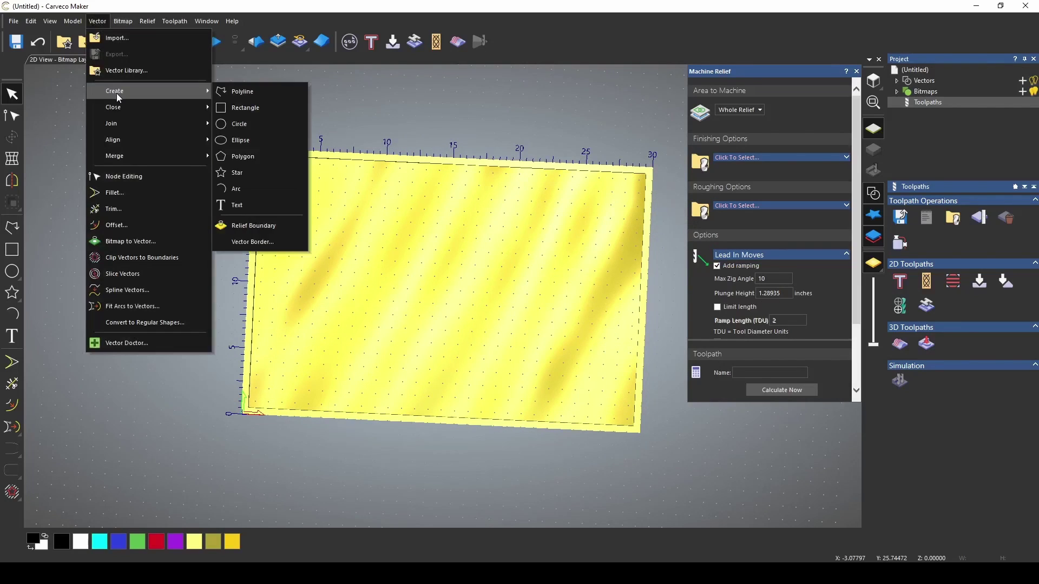
pyautogui.click(265, 225)
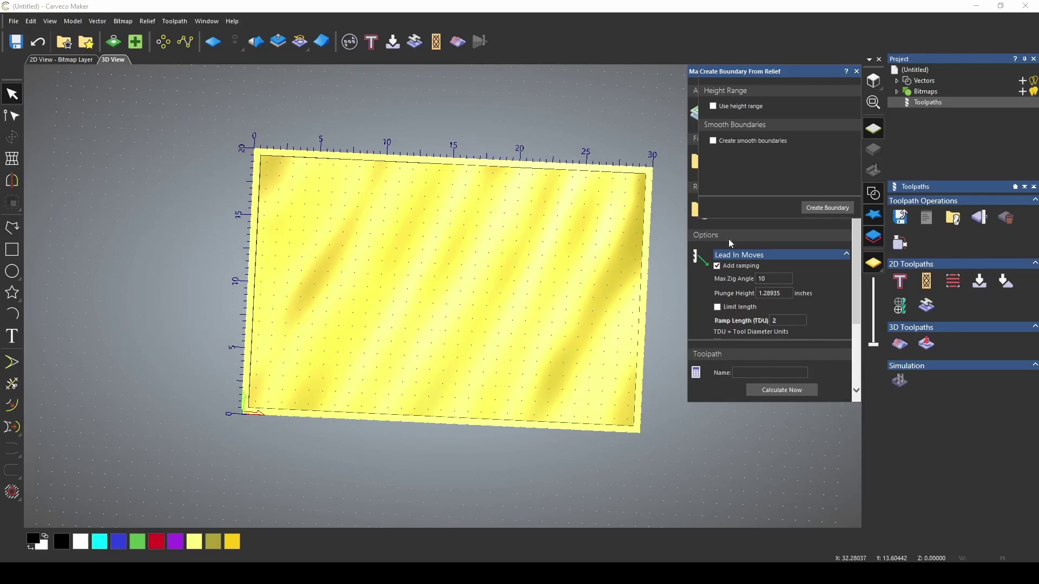
pyautogui.click(830, 209)
pyautogui.scroll(3, 612, 236)
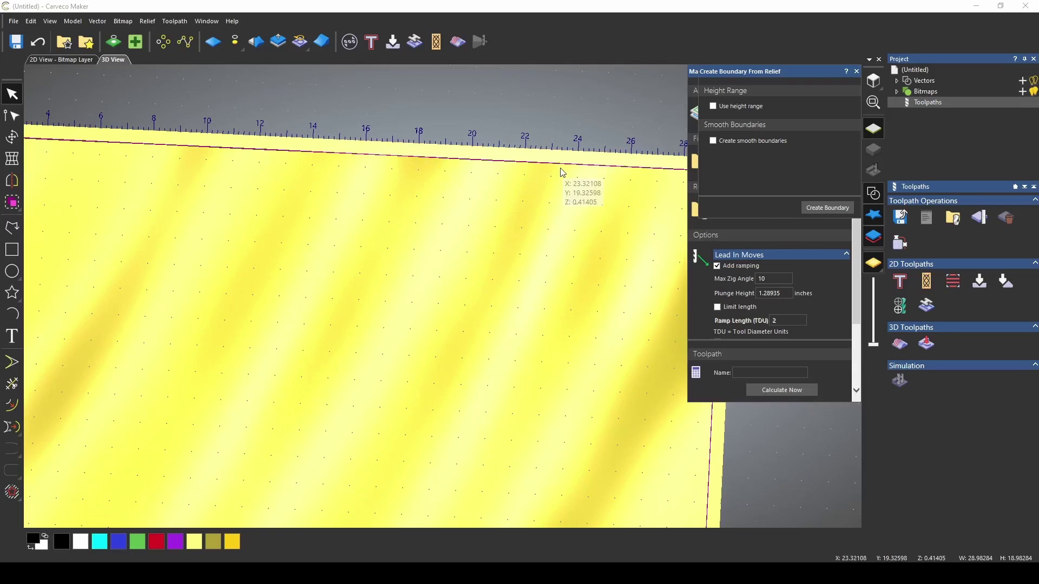
pyautogui.scroll(-3, 503, 254)
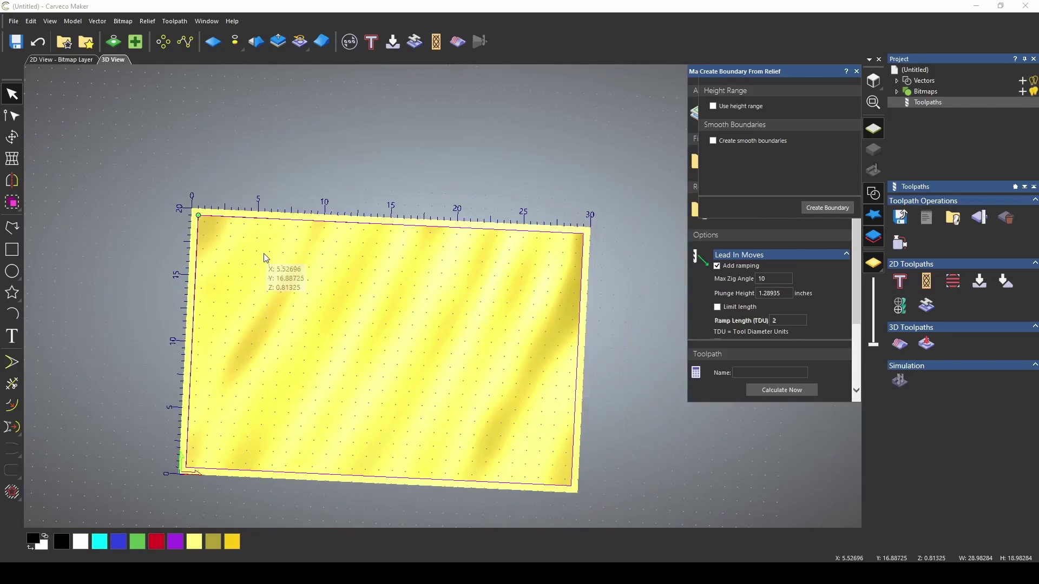
pyautogui.click(856, 71)
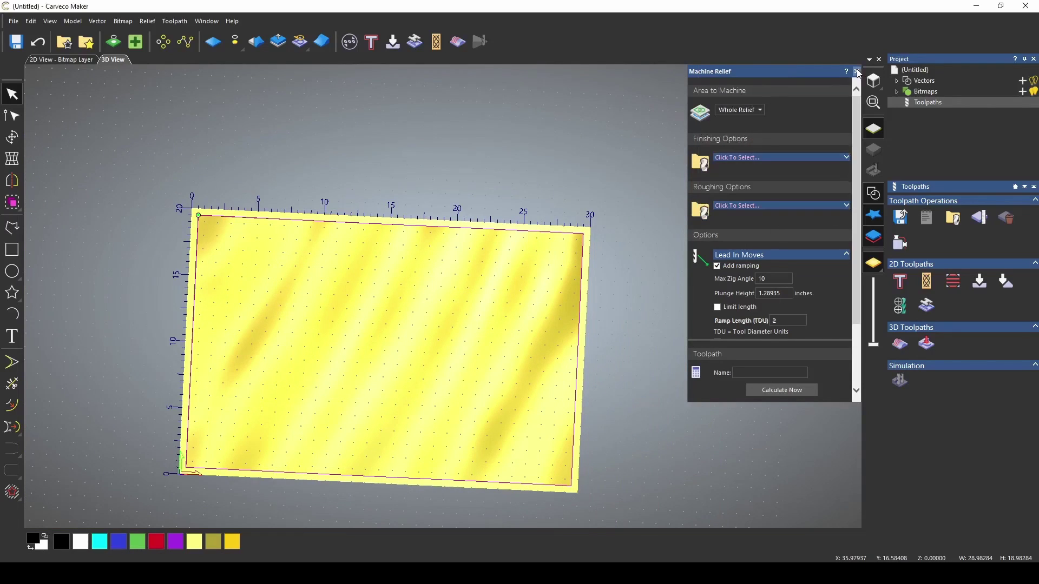
# Set the area to machine to Selected Vectors and choose the 1/4 Upcut EM endmill as the roughing tool.
pyautogui.click(760, 109)
pyautogui.click(756, 153)
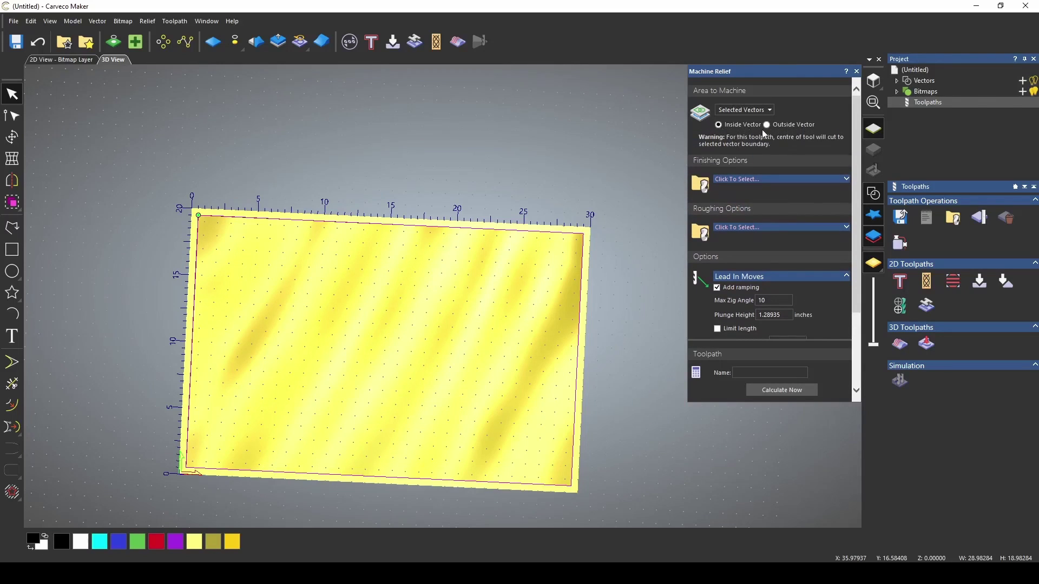
pyautogui.click(810, 227)
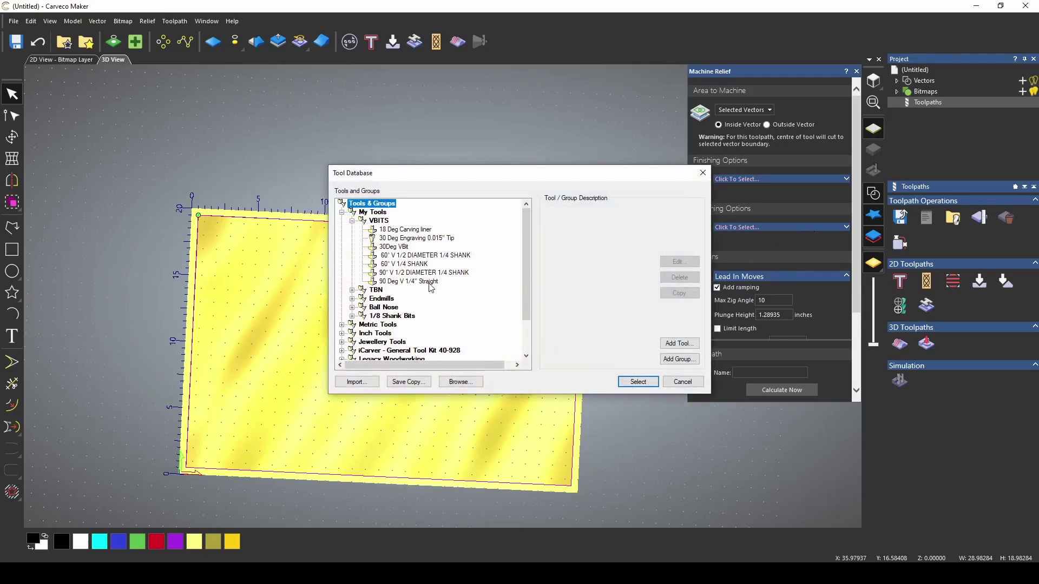
pyautogui.click(351, 300)
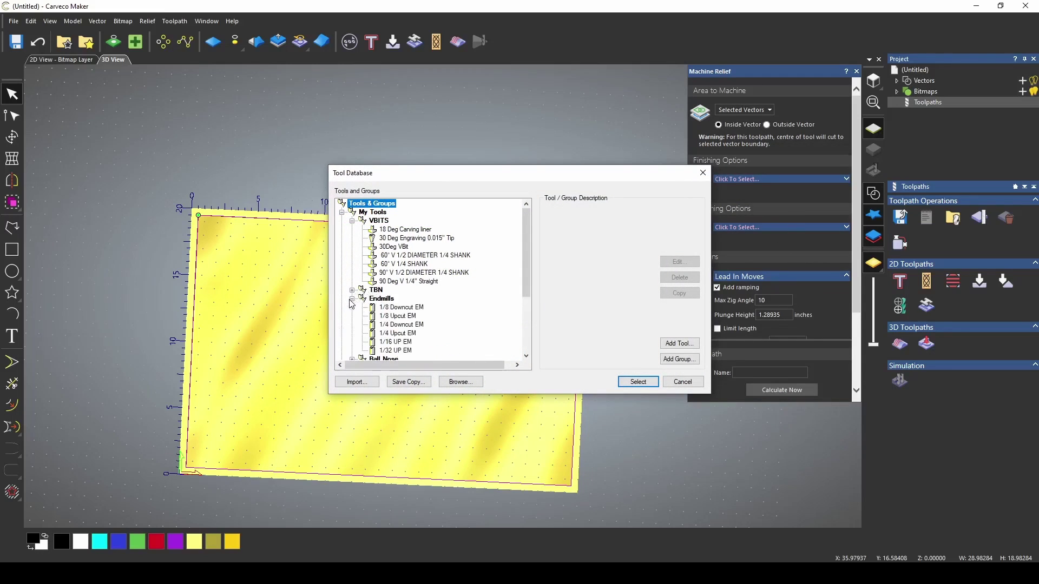
pyautogui.click(400, 334)
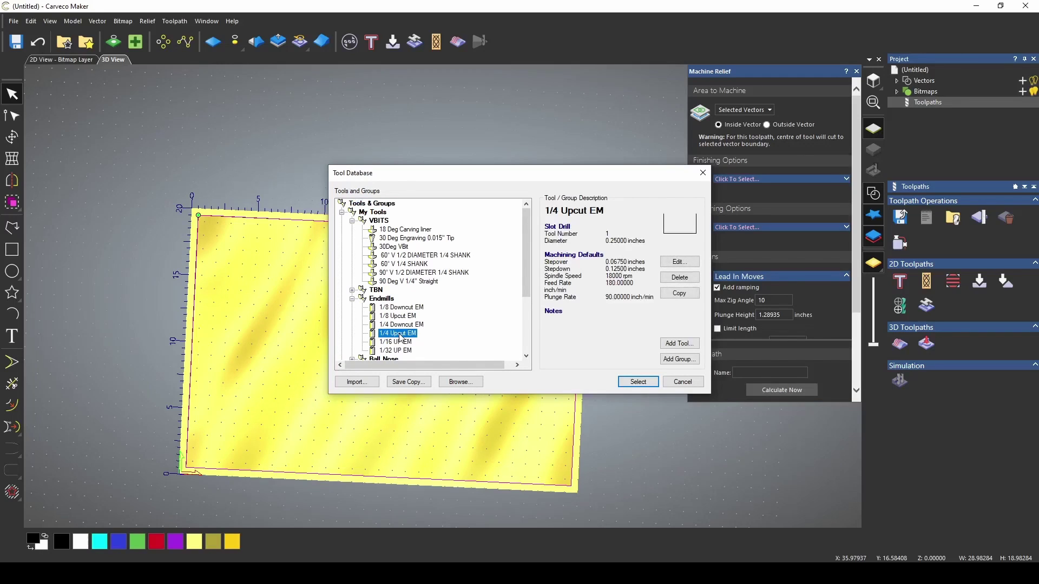
pyautogui.doubleClick(400, 335)
# Choose the 1/4 TBN from the TBN group as the finishing tool.
pyautogui.click(777, 181)
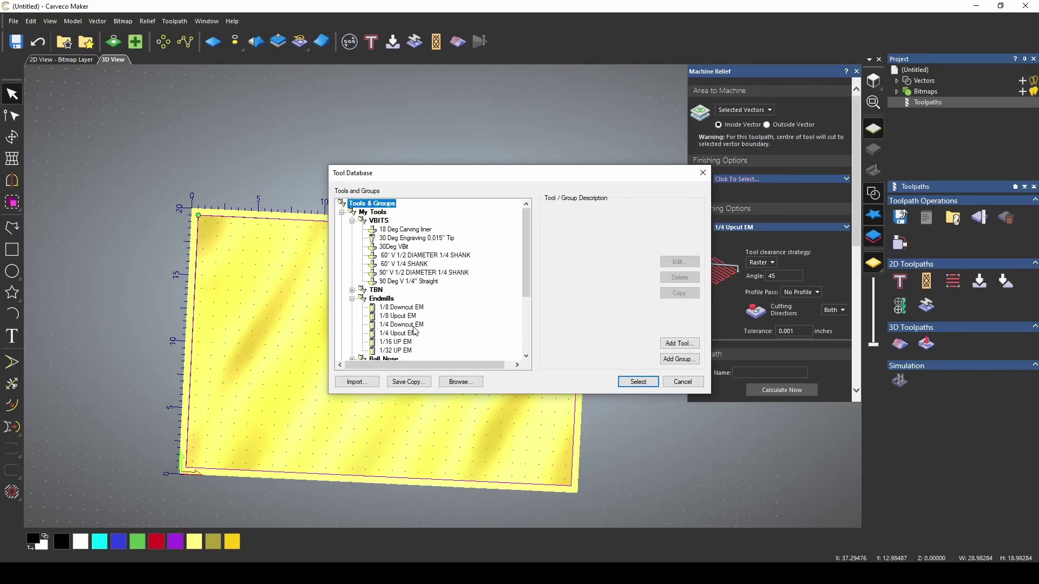
pyautogui.click(352, 290)
pyautogui.click(401, 318)
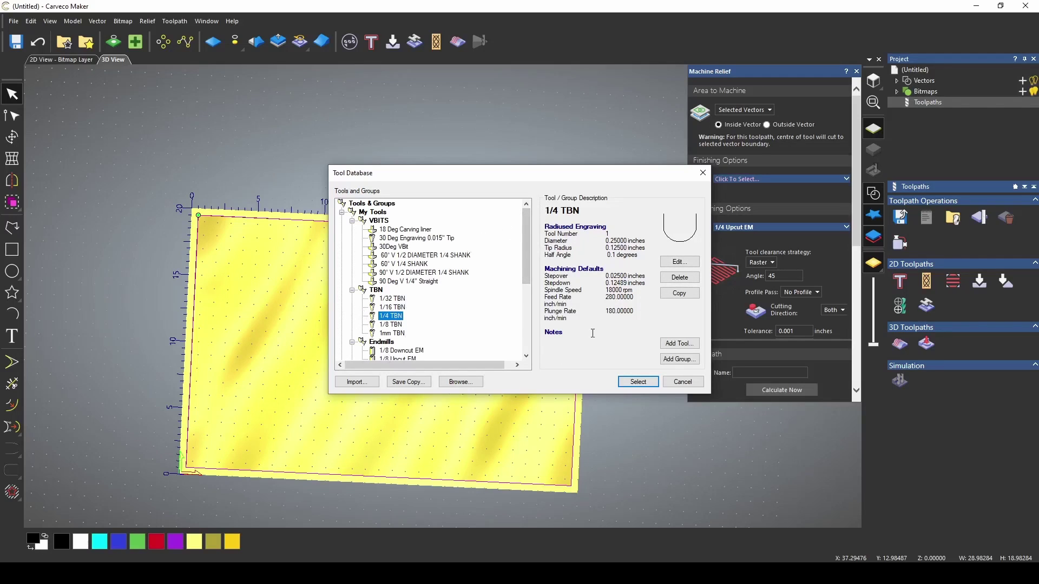
pyautogui.click(638, 382)
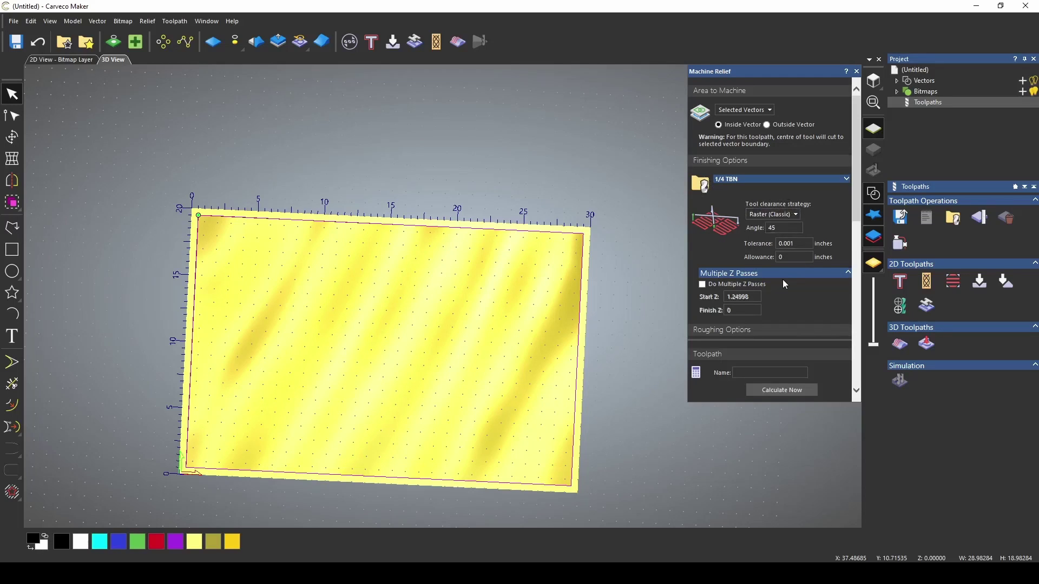
# Define the material for the relief toolpath with a thickness of 1.35 inches and no top offset.
pyautogui.scroll(-3, 783, 279)
pyautogui.scroll(-3, 786, 284)
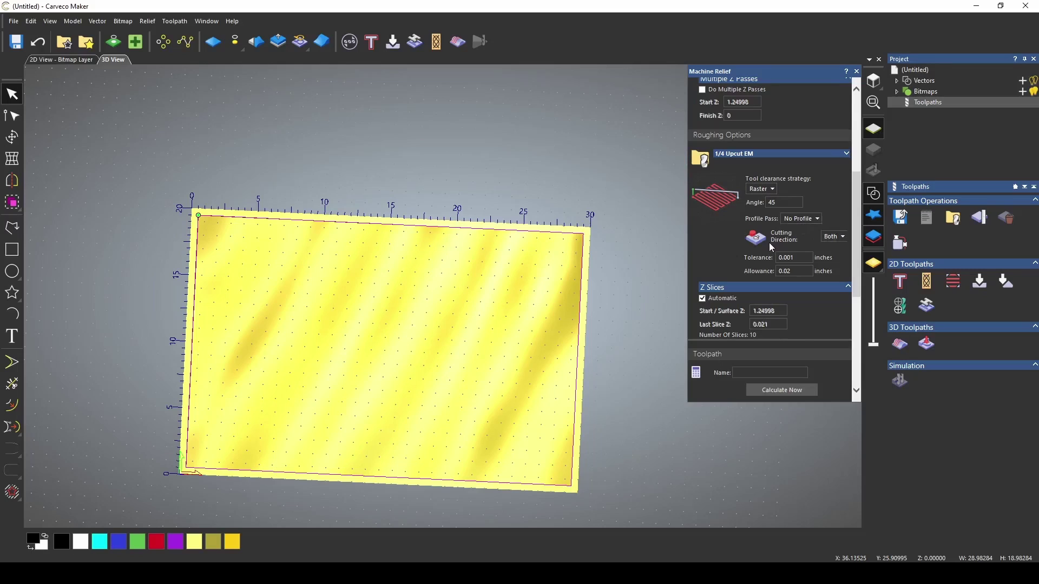
pyautogui.scroll(-3, 820, 248)
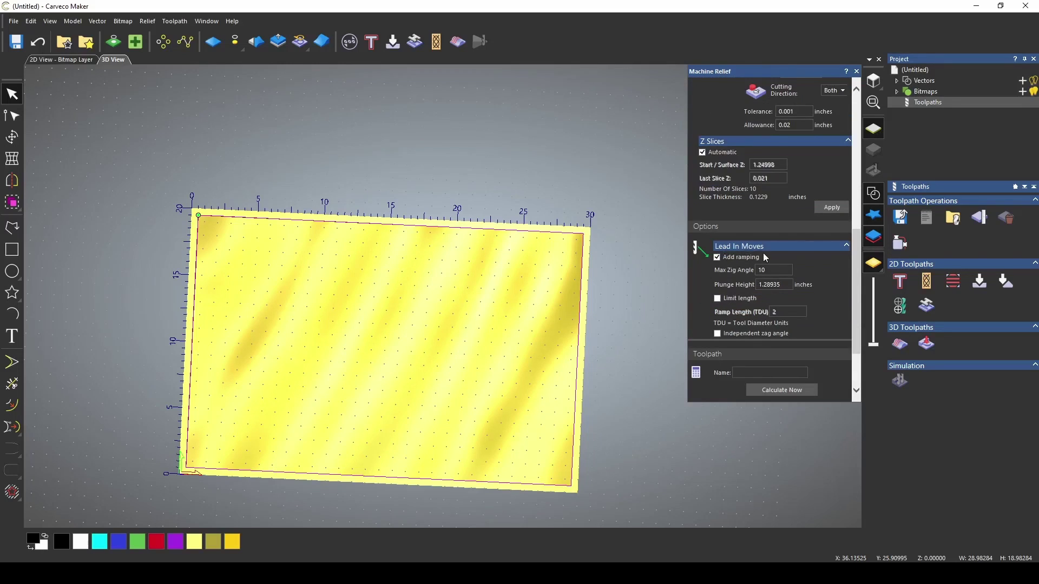
pyautogui.scroll(-2, 769, 265)
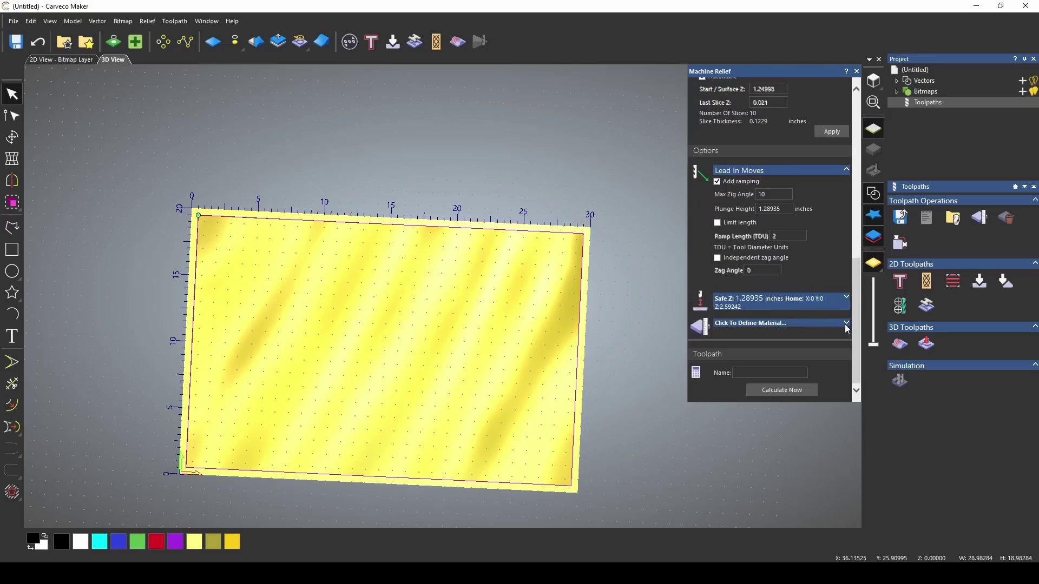
pyautogui.click(847, 329)
pyautogui.click(848, 207)
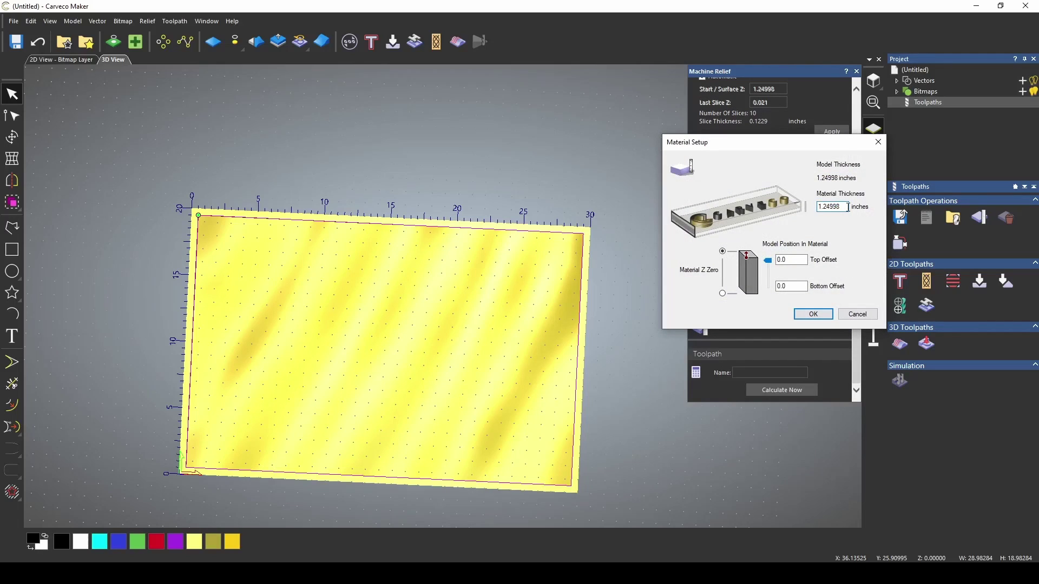
pyautogui.doubleClick(848, 207)
pyautogui.write('1')
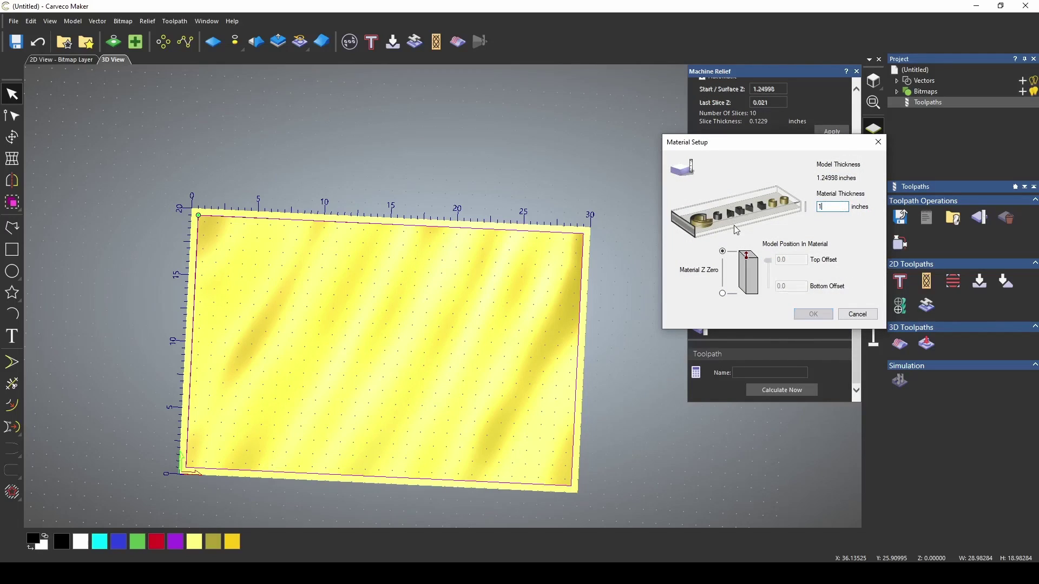
pyautogui.write('.35')
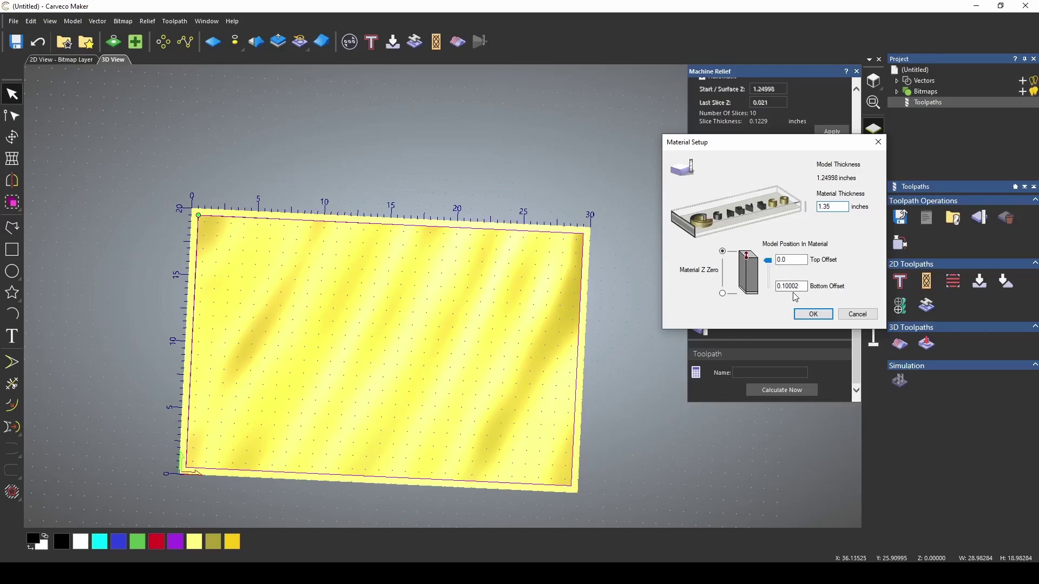
pyautogui.click(813, 315)
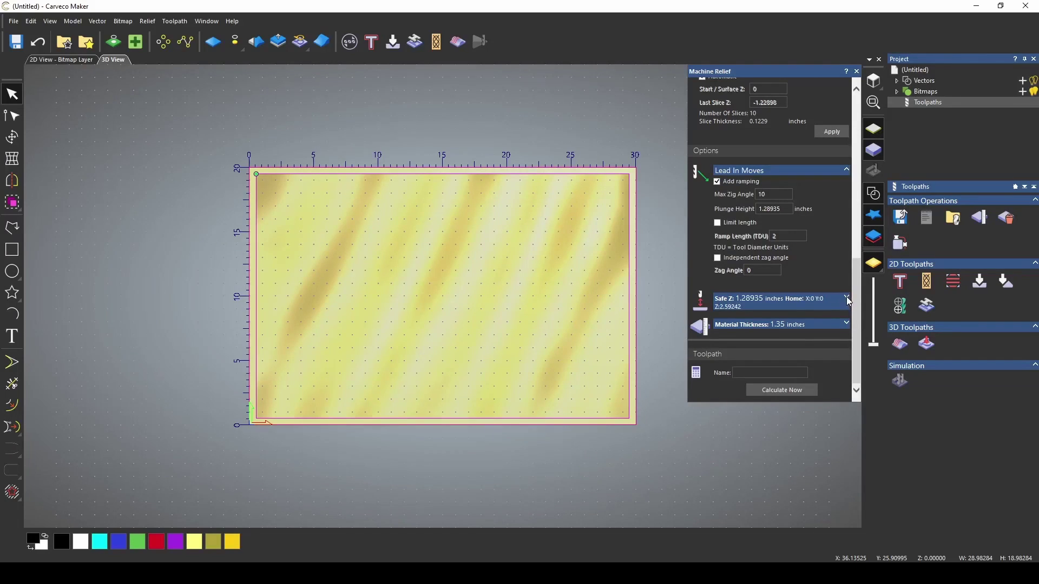
# Set the safe Z height to 0.2 inches and calculate the Machine Relief toolpath.
pyautogui.click(846, 298)
pyautogui.scroll(-1, 783, 291)
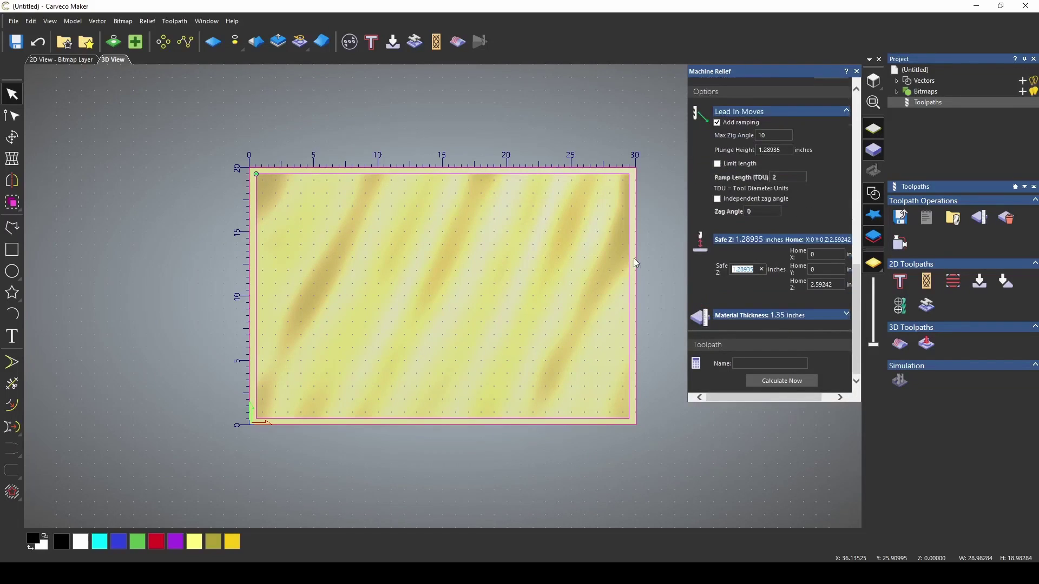
pyautogui.write('.2')
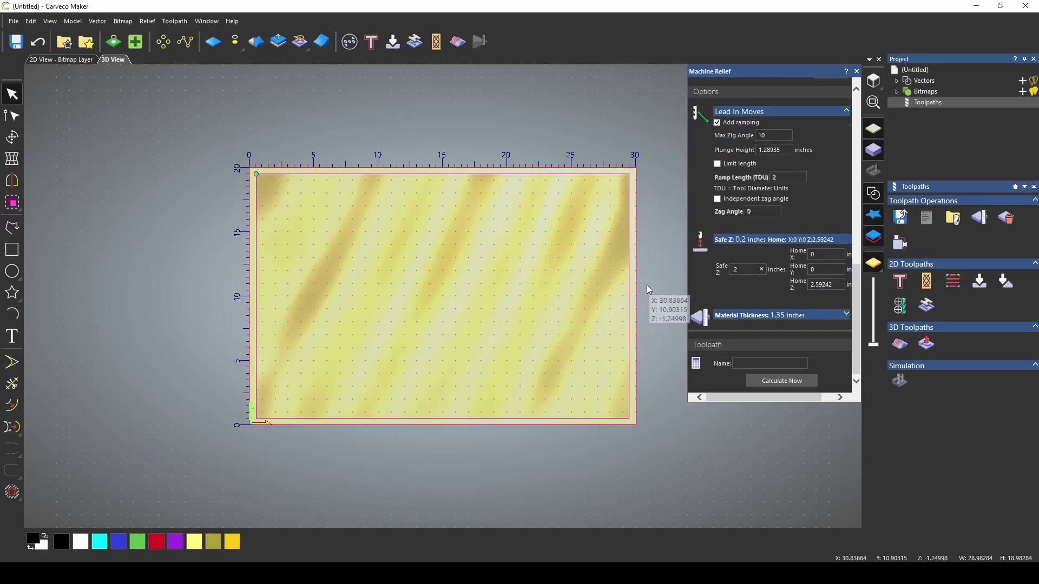
pyautogui.scroll(5, 723, 293)
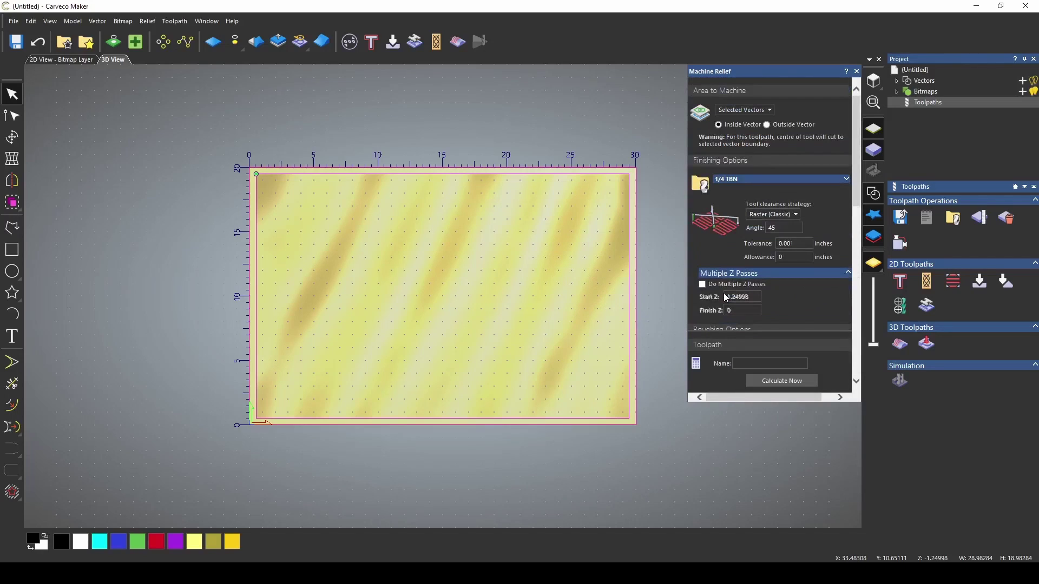
pyautogui.scroll(-5, 726, 296)
pyautogui.click(774, 385)
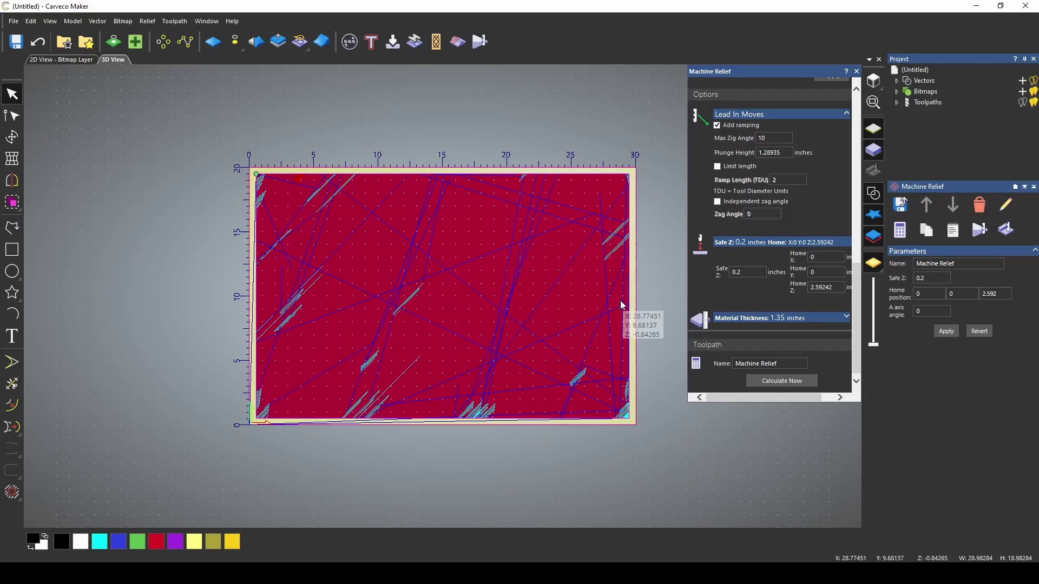
# Simulate the Machine Relief toolpath and examine the carved wavy surface up close.
pyautogui.scroll(1, 620, 301)
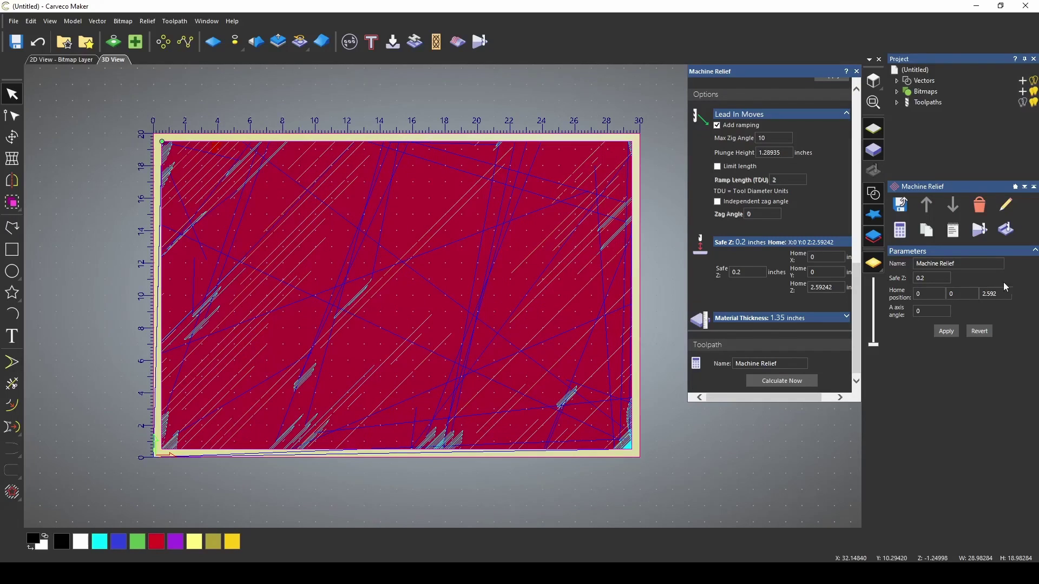
pyautogui.click(1008, 235)
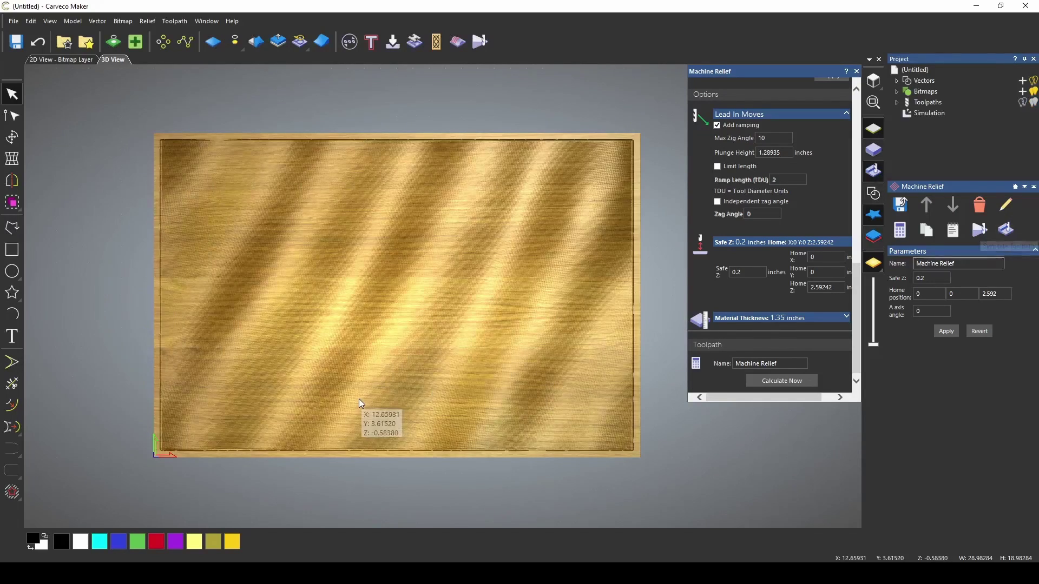
pyautogui.scroll(3, 370, 372)
pyautogui.scroll(-3, 370, 372)
pyautogui.moveTo(393, 375); pyautogui.dragTo(385, 343)
pyautogui.scroll(2, 531, 281)
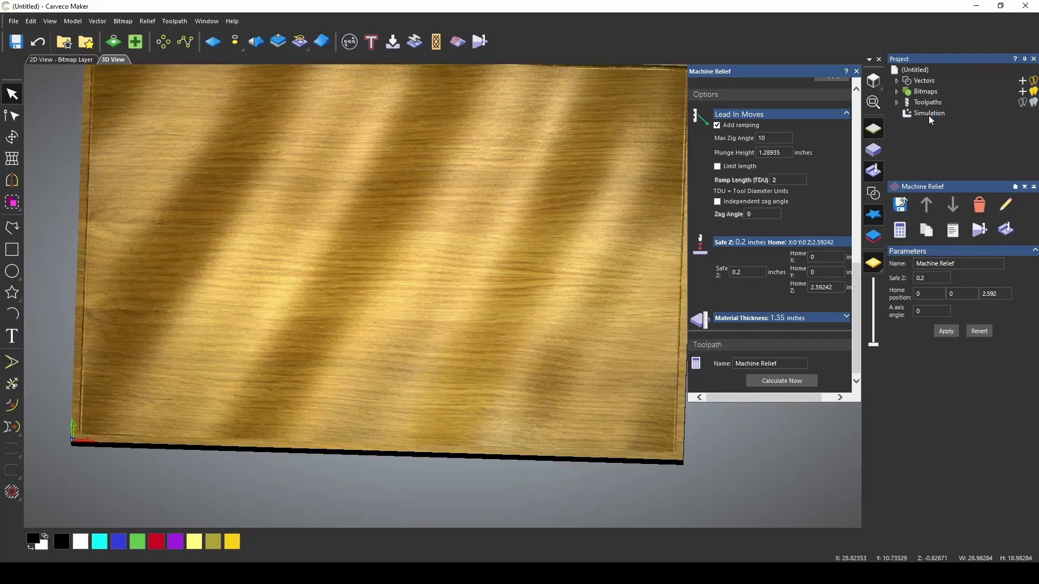
# Delete the simulation and close the Machine Relief settings.
pyautogui.click(929, 115)
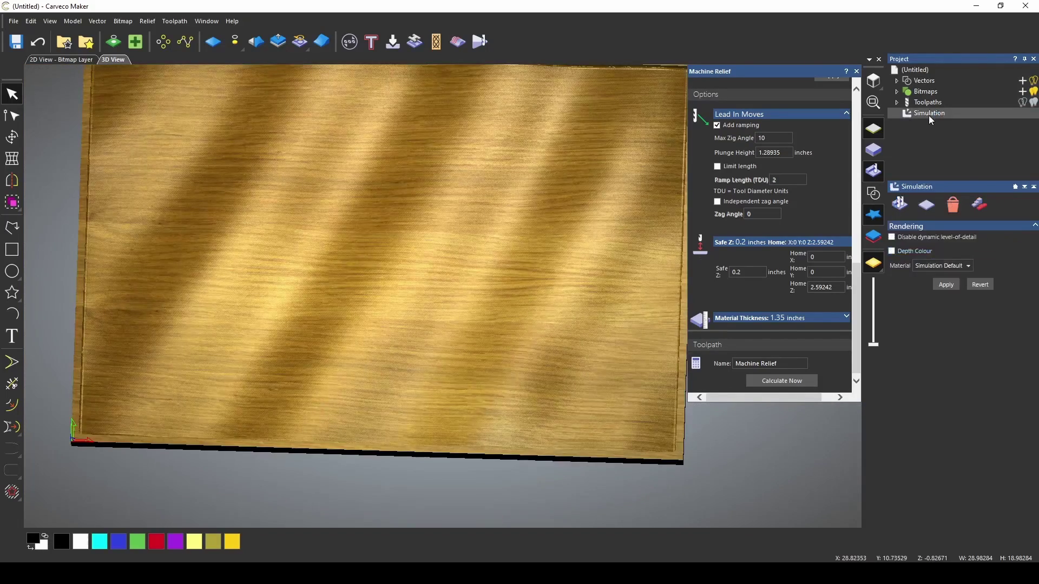
pyautogui.click(956, 210)
pyautogui.click(856, 71)
pyautogui.scroll(-2, 393, 217)
pyautogui.scroll(1, 373, 223)
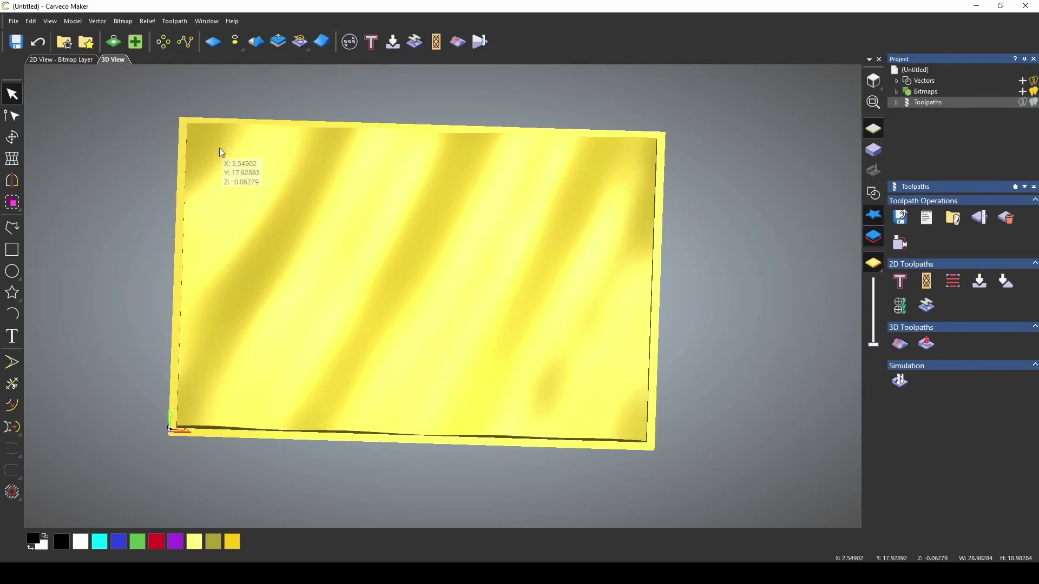
# Load the usa2 flag image from Downloads as a new bitmap layer with Fit scaling.
pyautogui.click(928, 92)
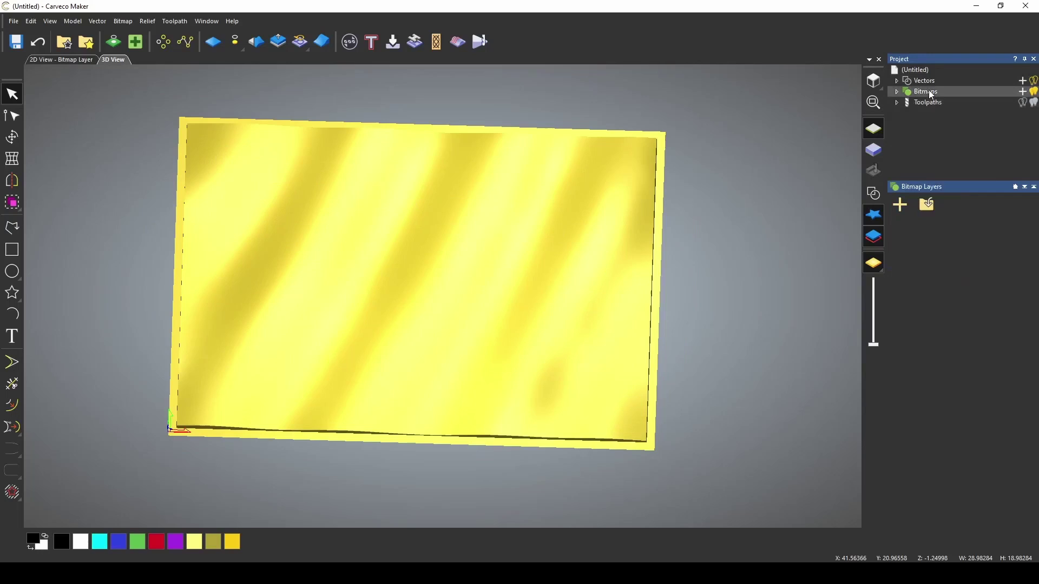
pyautogui.rightClick(931, 93)
pyautogui.click(943, 109)
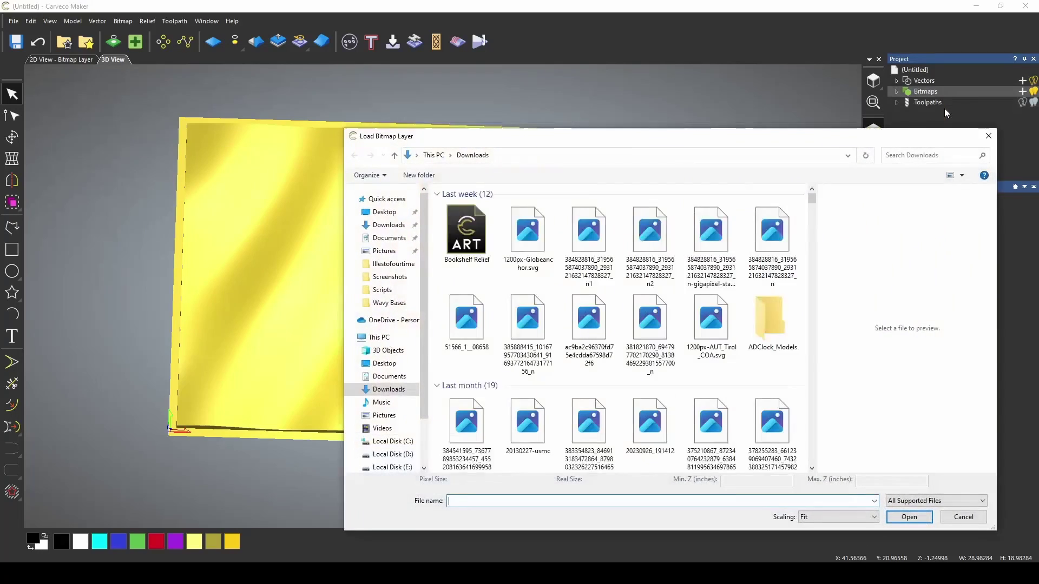
pyautogui.click(651, 341)
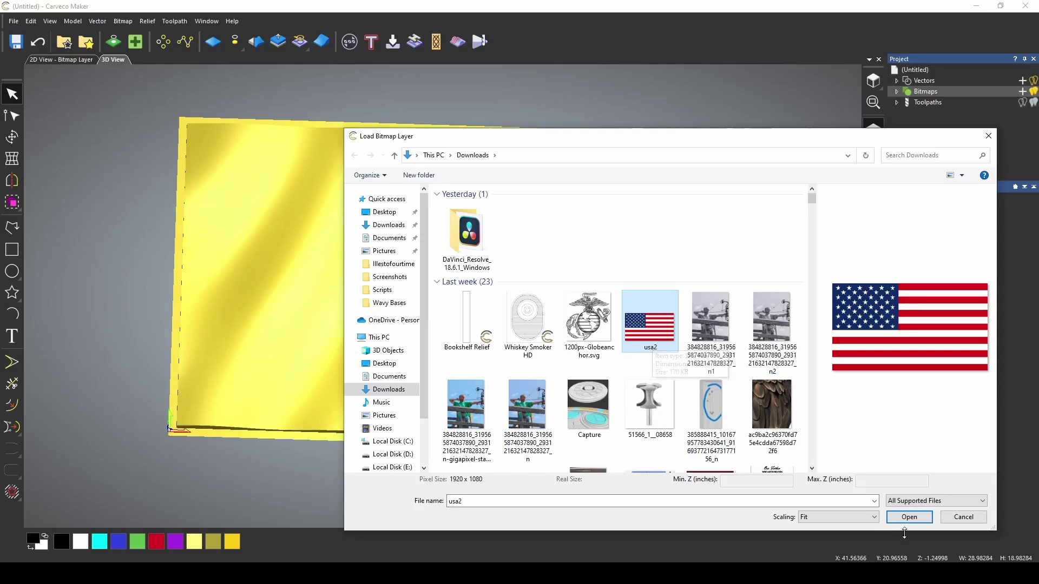
pyautogui.click(908, 518)
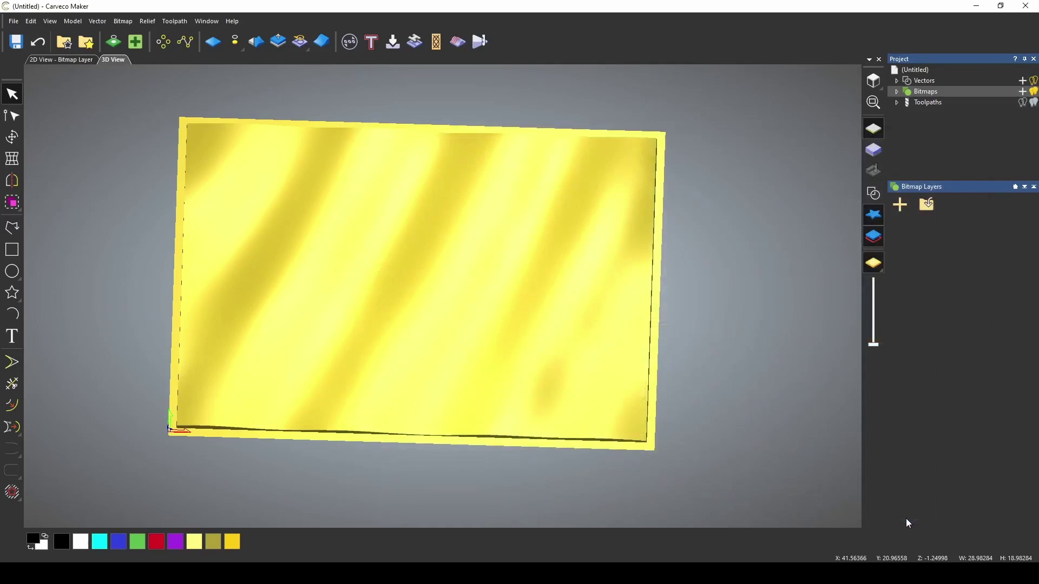
# In the 2D view, start Bitmap to Vector and reduce the flag bitmap to six colours.
pyautogui.click(49, 60)
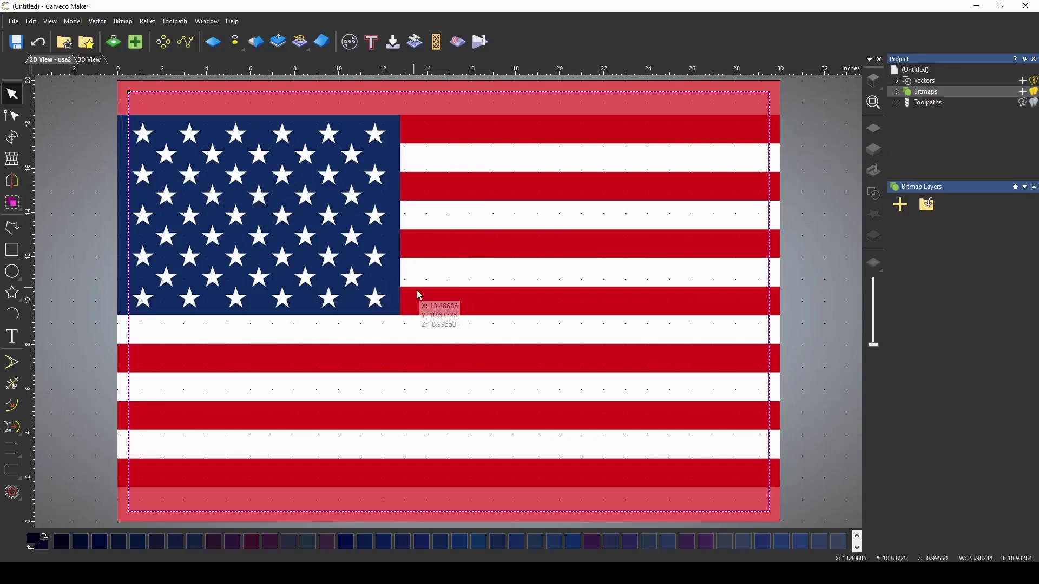
pyautogui.scroll(-2, 468, 337)
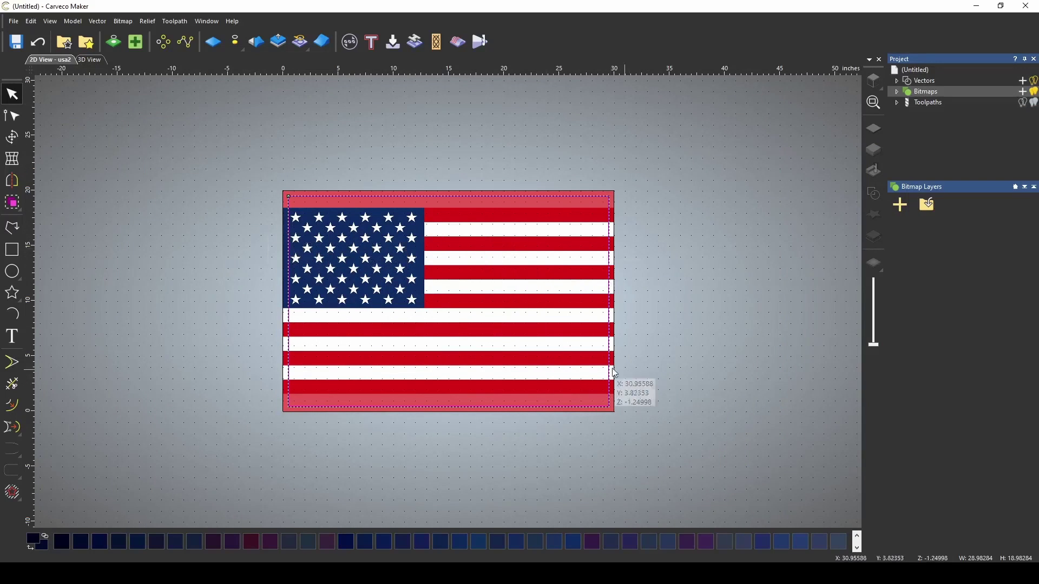
pyautogui.click(119, 46)
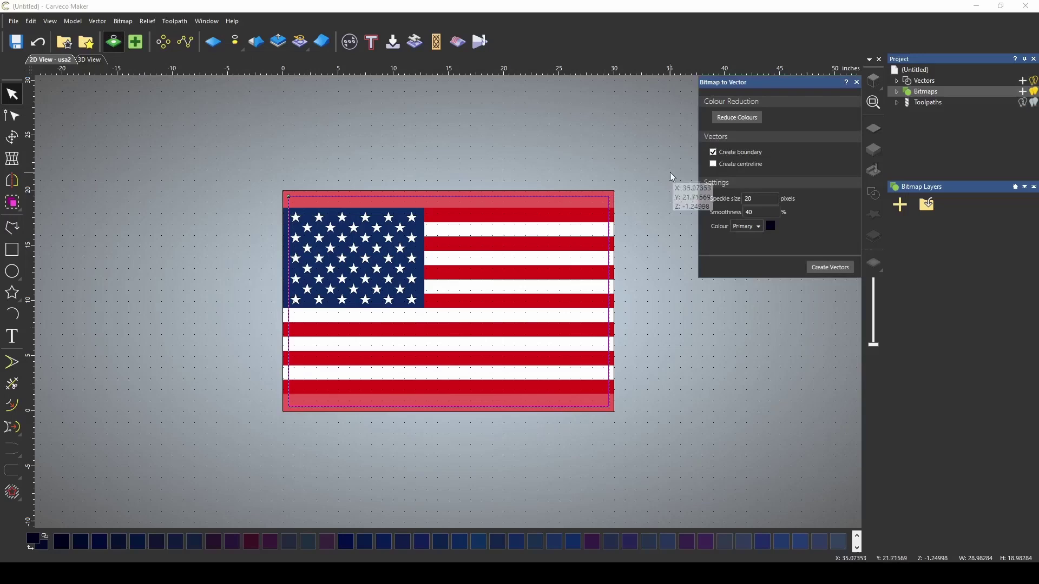
pyautogui.click(736, 118)
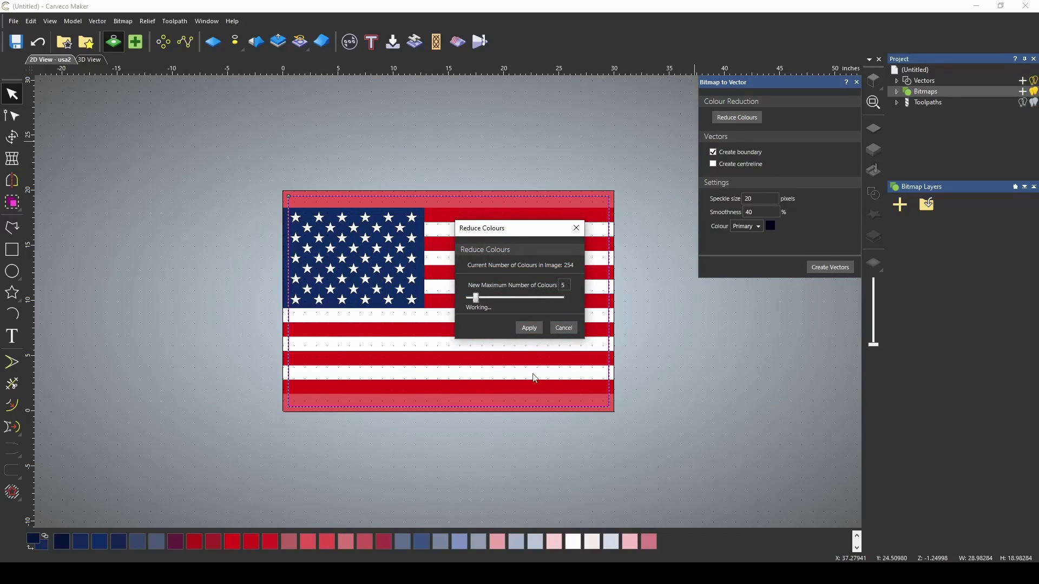
pyautogui.click(479, 298)
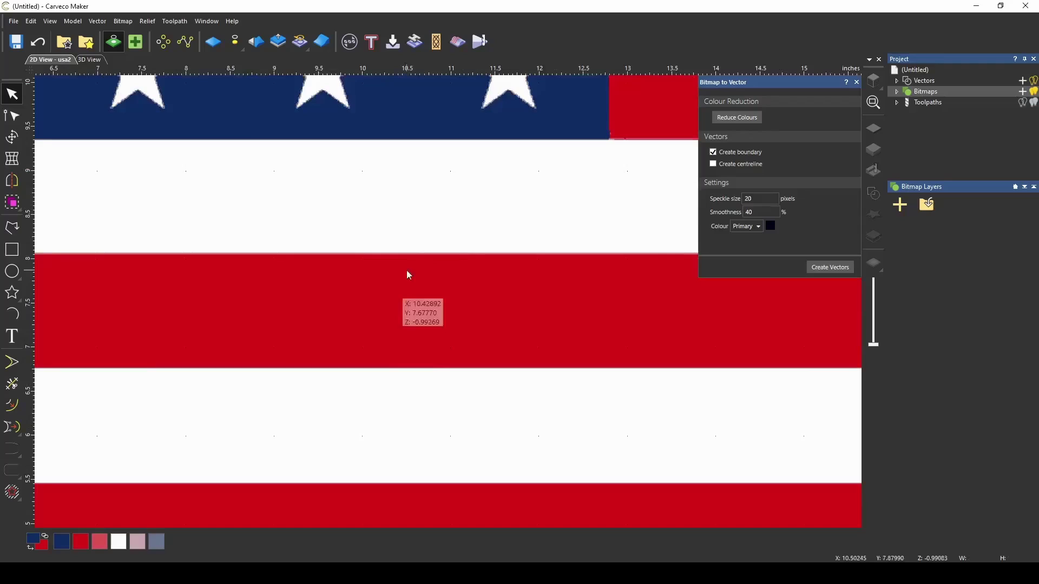
# Examine the colour-reduced flag's stars, stripes and edges at different magnifications.
pyautogui.scroll(-3, 436, 185)
pyautogui.scroll(4, 447, 274)
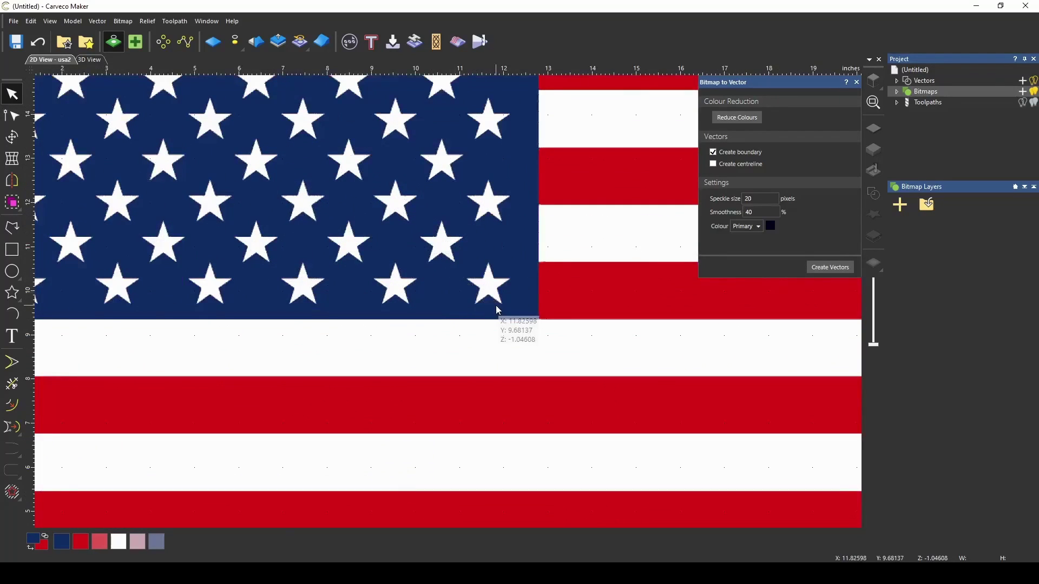
pyautogui.scroll(-2, 494, 299)
pyautogui.scroll(2, 494, 302)
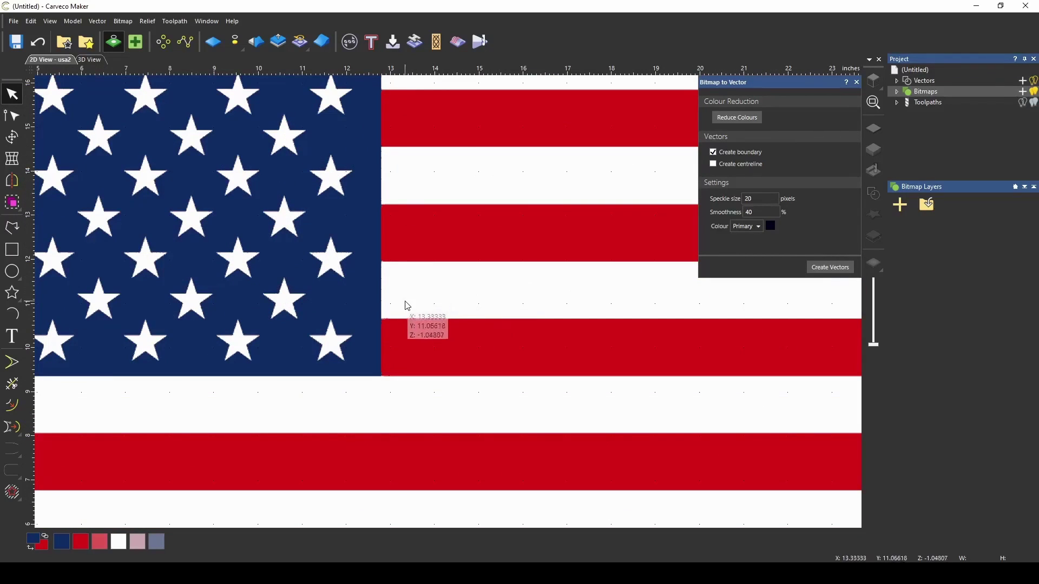
pyautogui.scroll(-4, 471, 294)
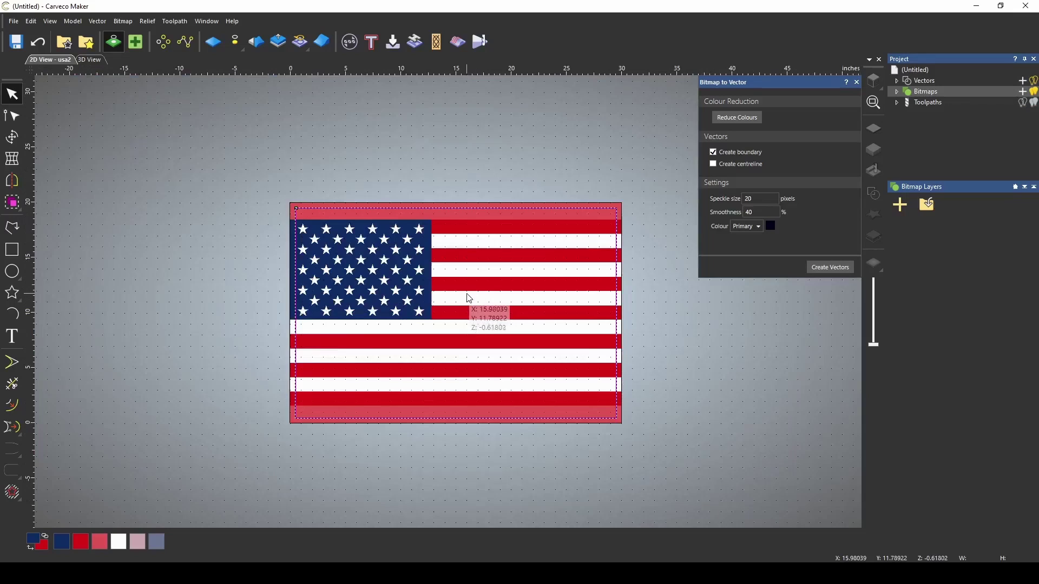
pyautogui.scroll(2, 469, 298)
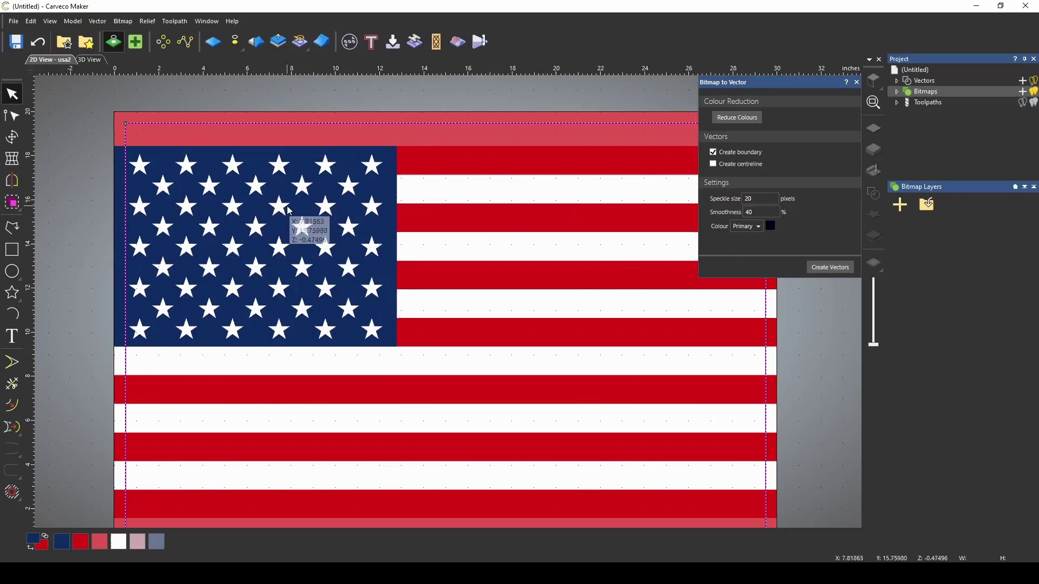
pyautogui.scroll(-2, 279, 219)
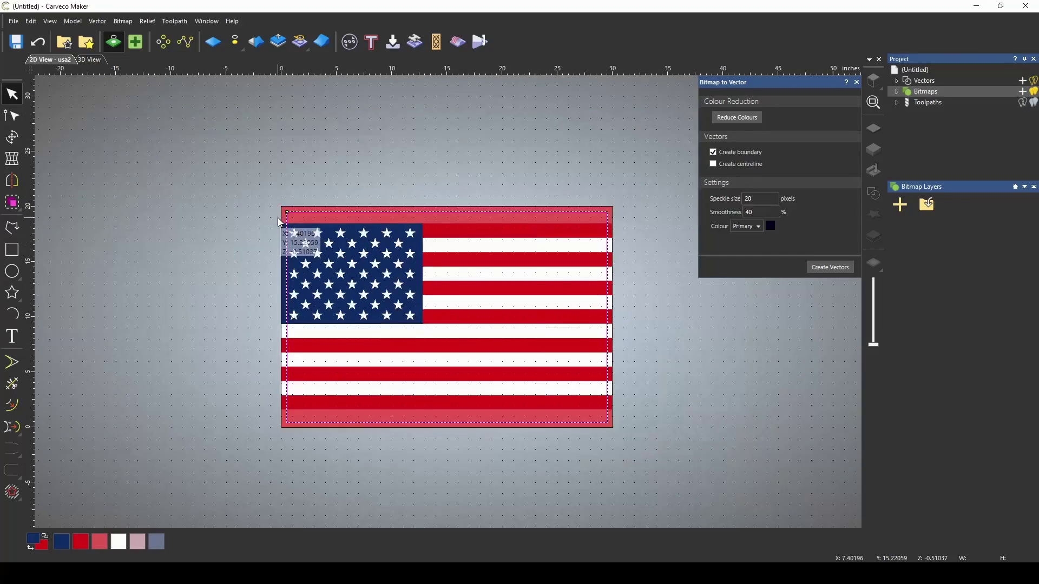
# Create boundary vectors around the flag's blue field and stars using blue as the primary colour, and inspect their edges.
pyautogui.scroll(2, 371, 298)
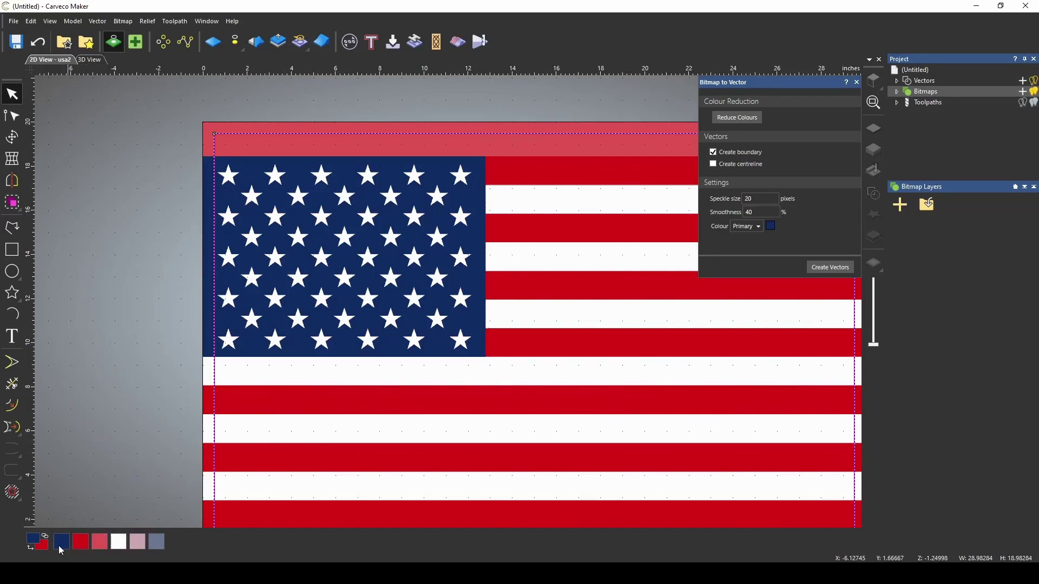
pyautogui.click(816, 272)
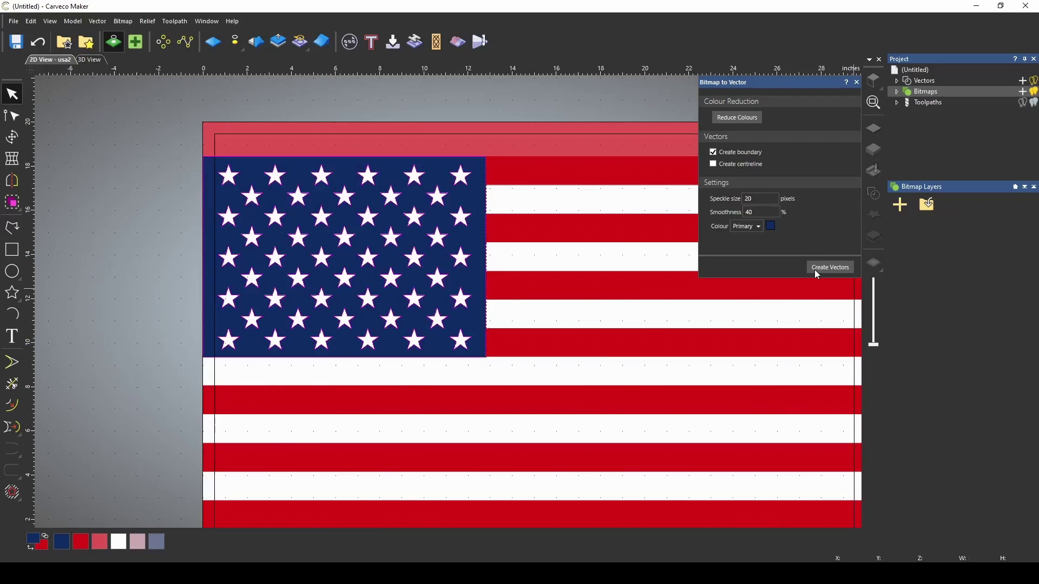
pyautogui.scroll(5, 480, 181)
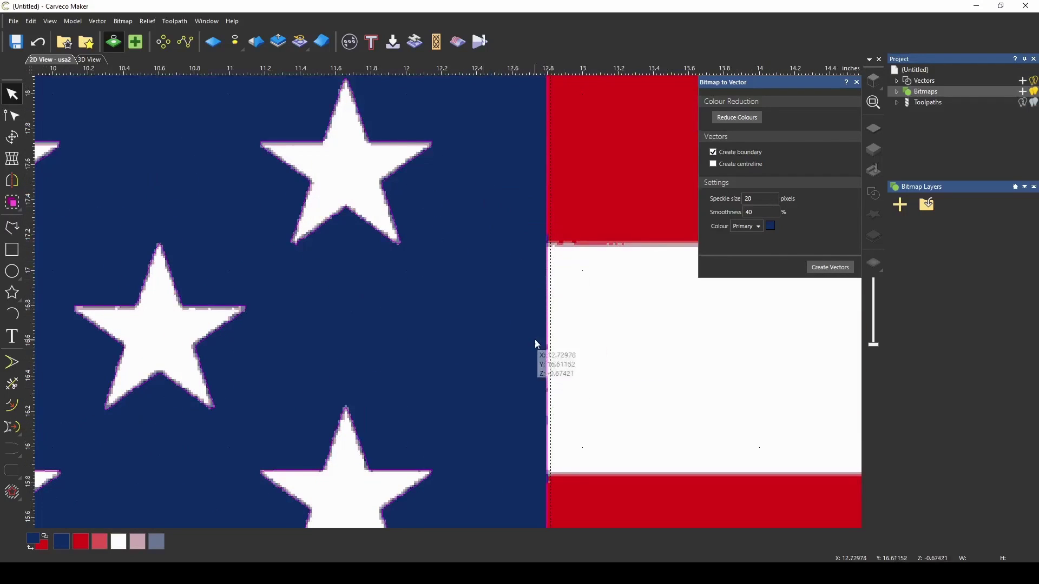
pyautogui.scroll(5, 399, 238)
pyautogui.scroll(-3, 429, 301)
pyautogui.scroll(4, 443, 340)
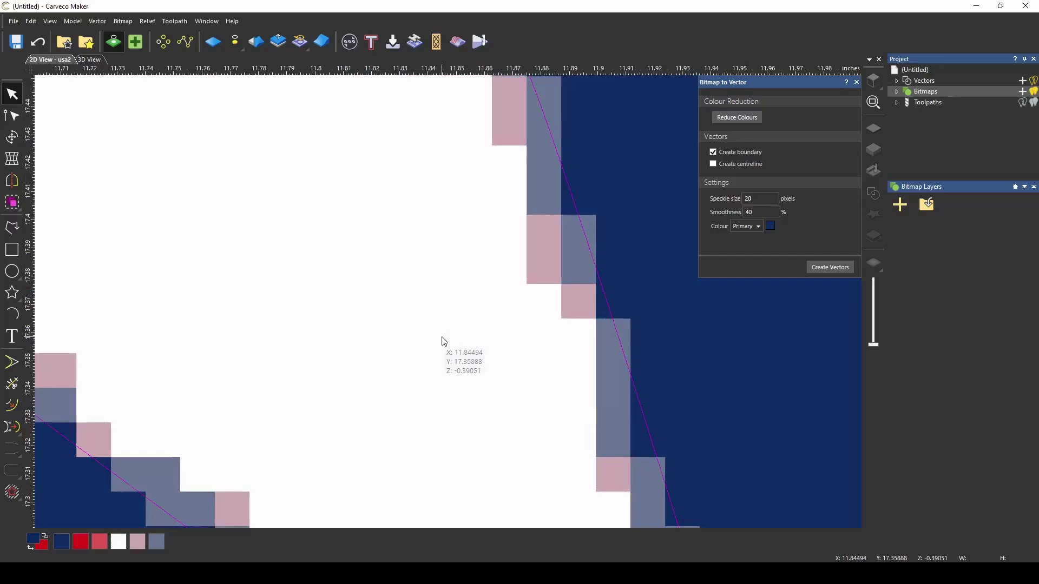
pyautogui.scroll(-3, 475, 356)
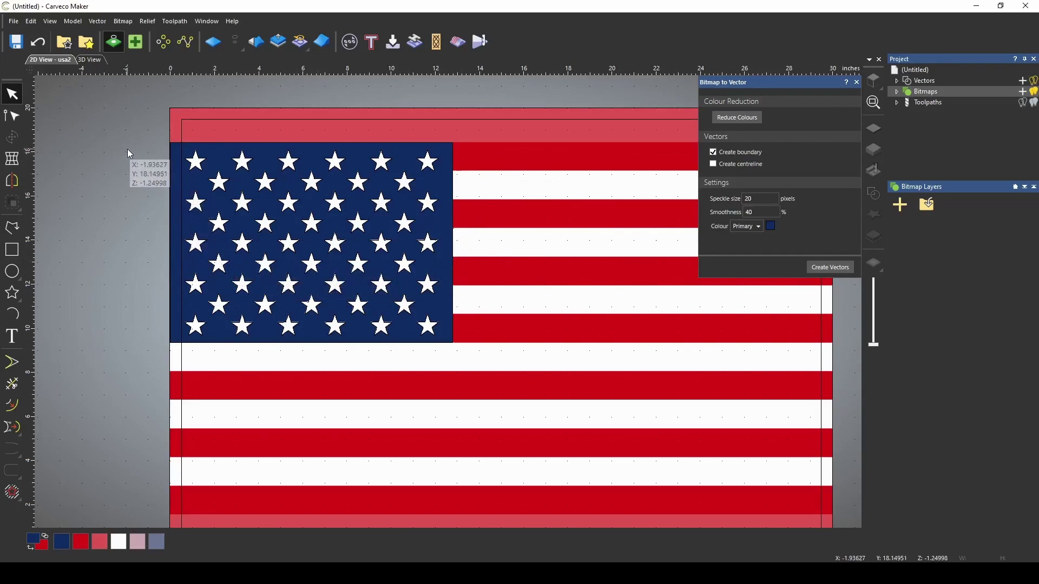
# Delete the star vectors traced from blue and create boundary vectors for the stars and stripes using white as the primary colour.
pyautogui.moveTo(128, 151); pyautogui.dragTo(451, 345)
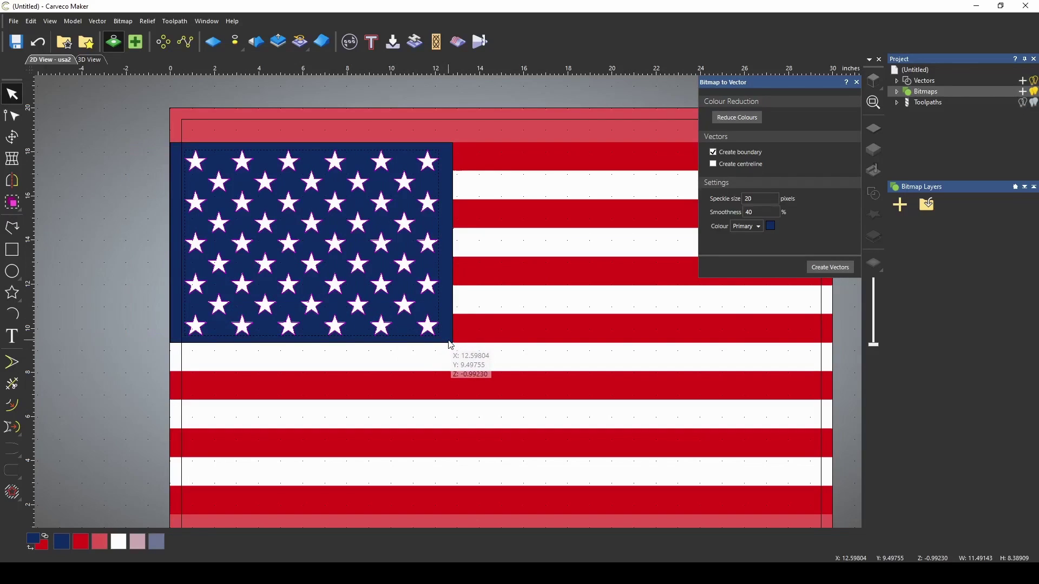
pyautogui.press('Delete')
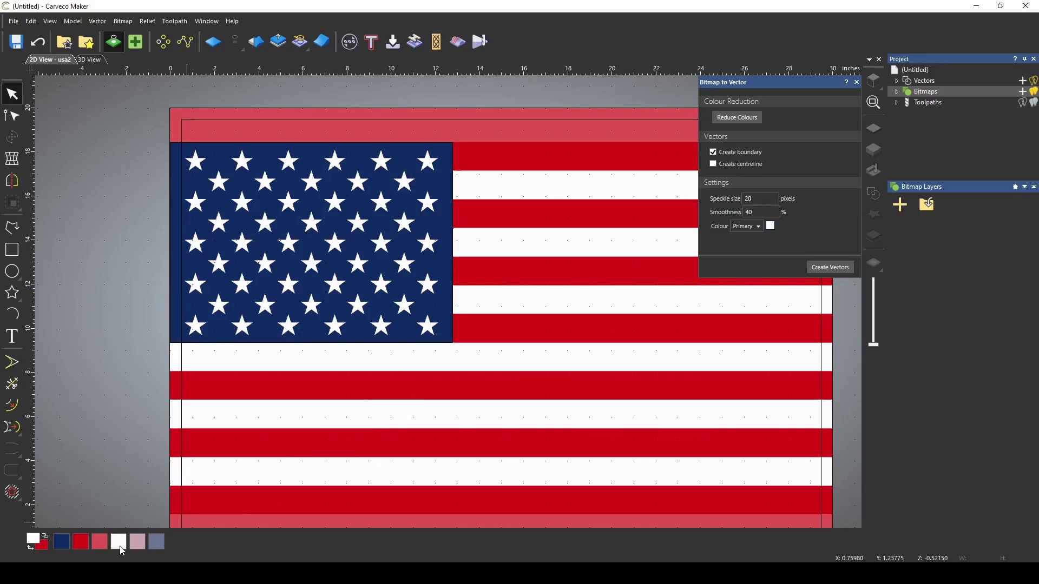
pyautogui.click(820, 267)
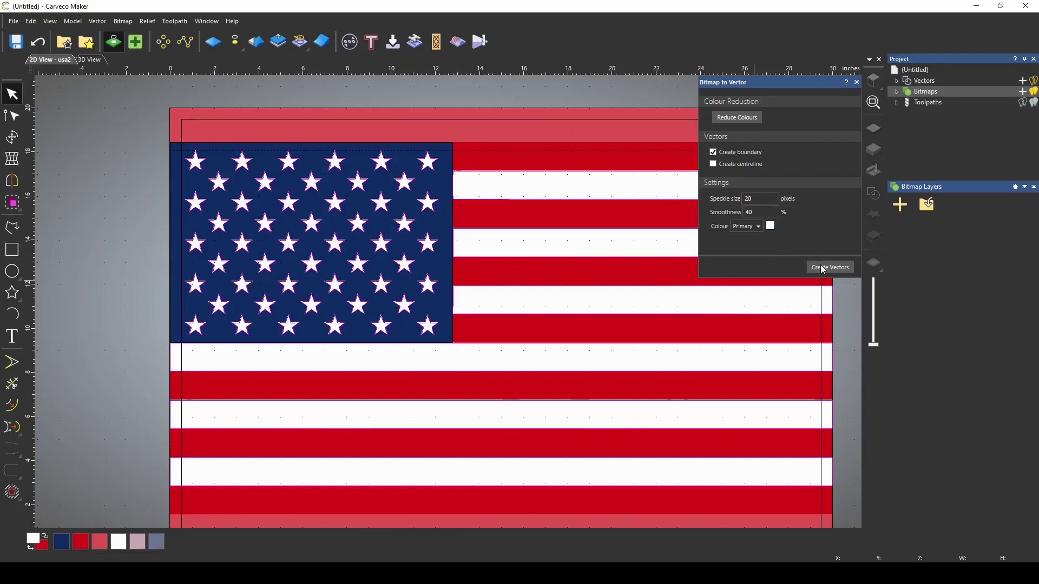
# Examine the new star outlines and the stripe edges beside the blue field at different magnifications.
pyautogui.scroll(5, 400, 260)
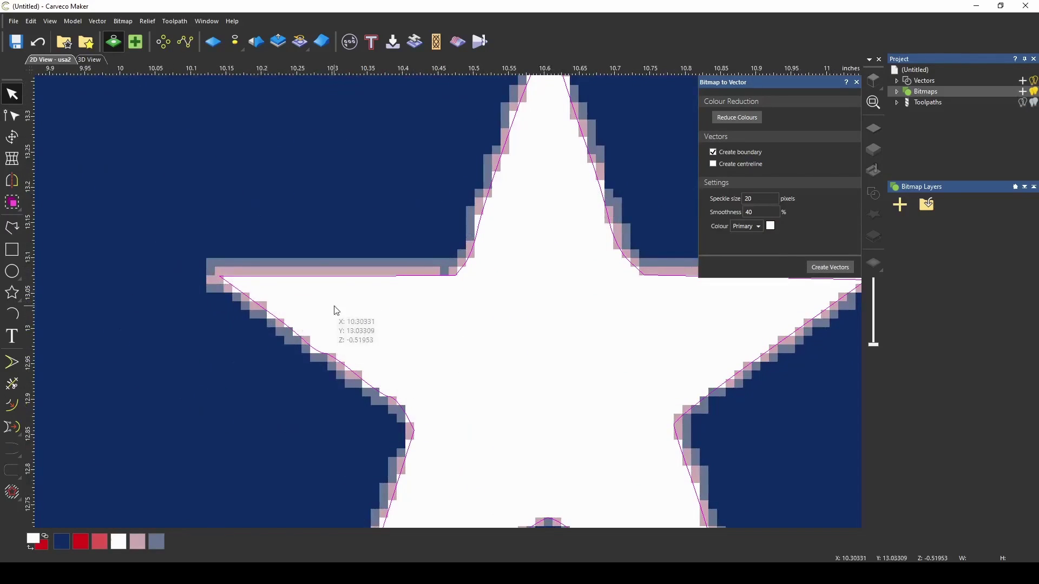
pyautogui.scroll(-3, 429, 271)
pyautogui.scroll(-3, 487, 366)
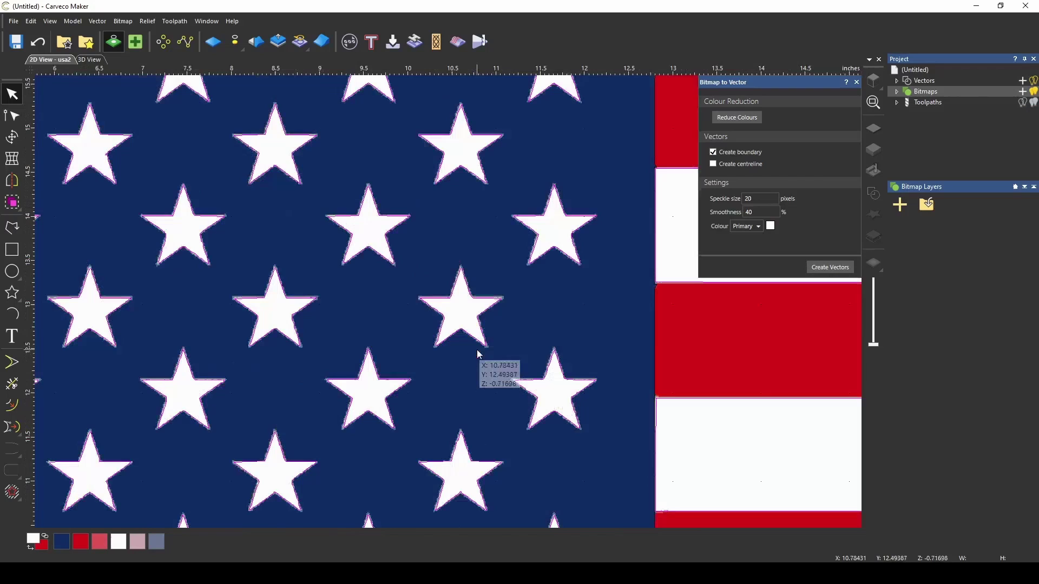
pyautogui.scroll(6, 676, 388)
pyautogui.scroll(-3, 677, 388)
pyautogui.scroll(3, 657, 394)
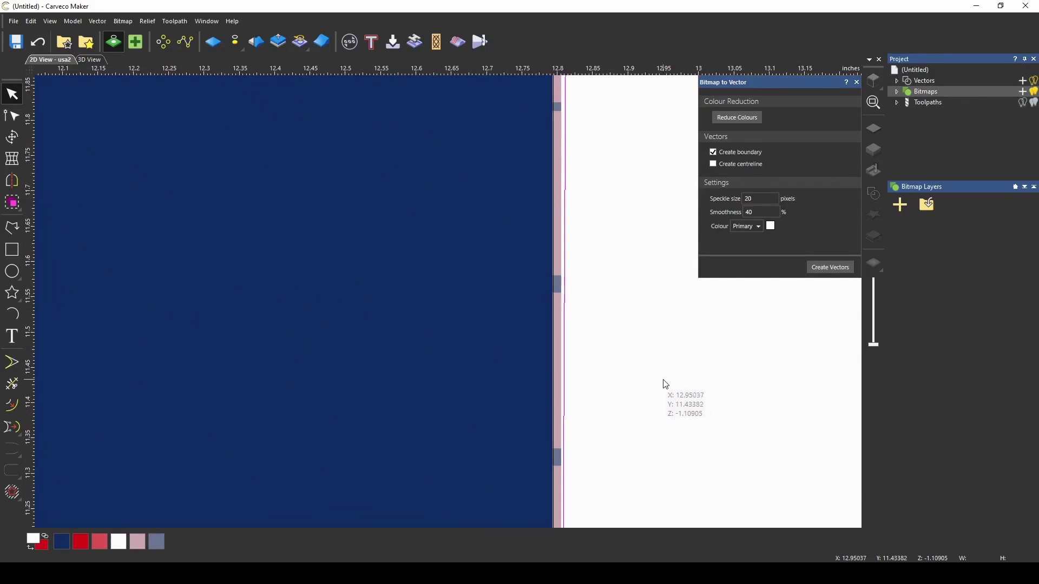
pyautogui.scroll(-8, 545, 388)
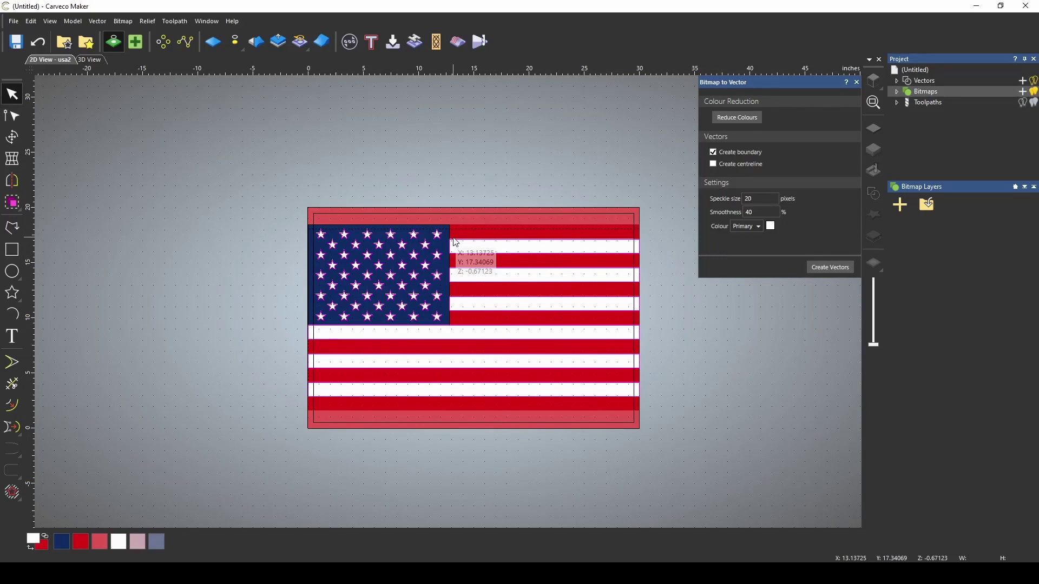
# In the 3D view, display the shaded material and the flag vectors over the wavy relief.
pyautogui.click(92, 62)
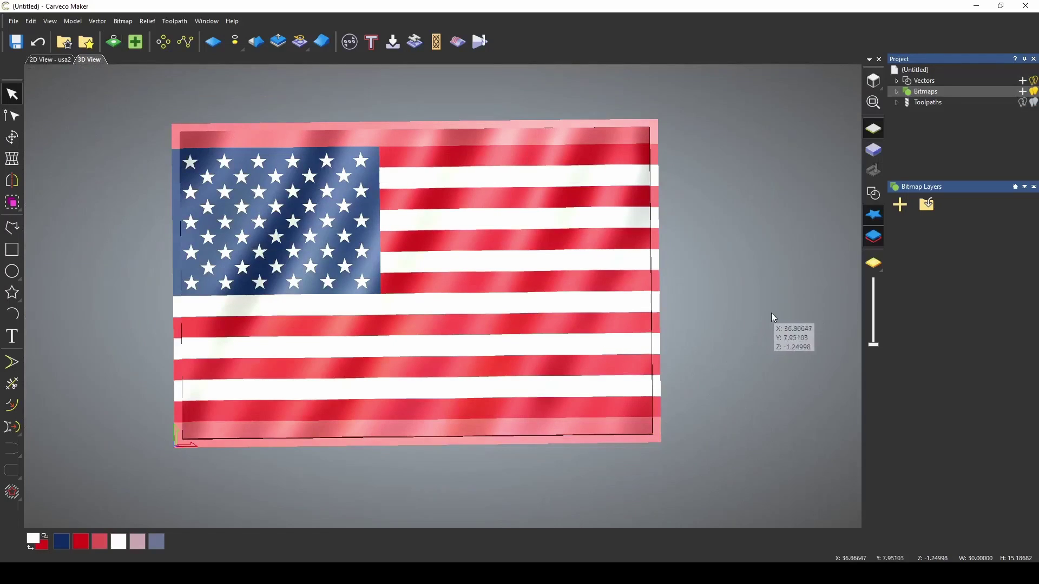
pyautogui.click(872, 265)
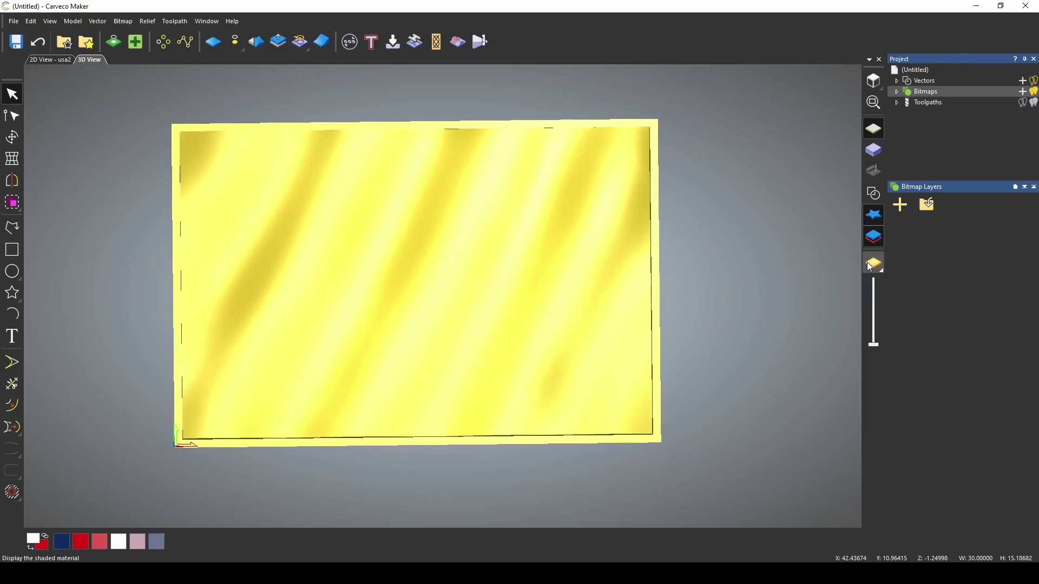
pyautogui.click(871, 192)
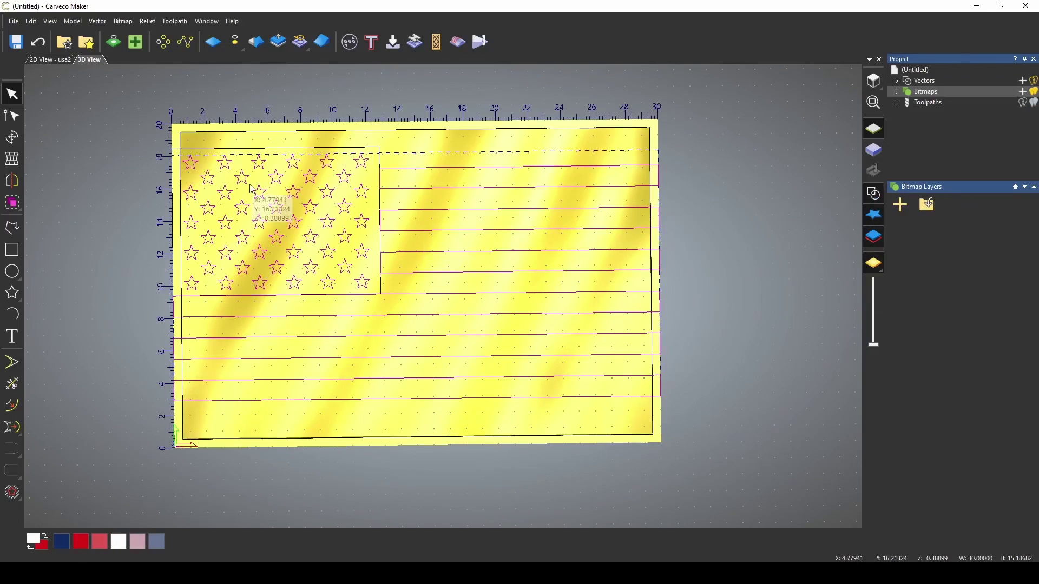
pyautogui.scroll(2, 359, 303)
pyautogui.scroll(-2, 360, 326)
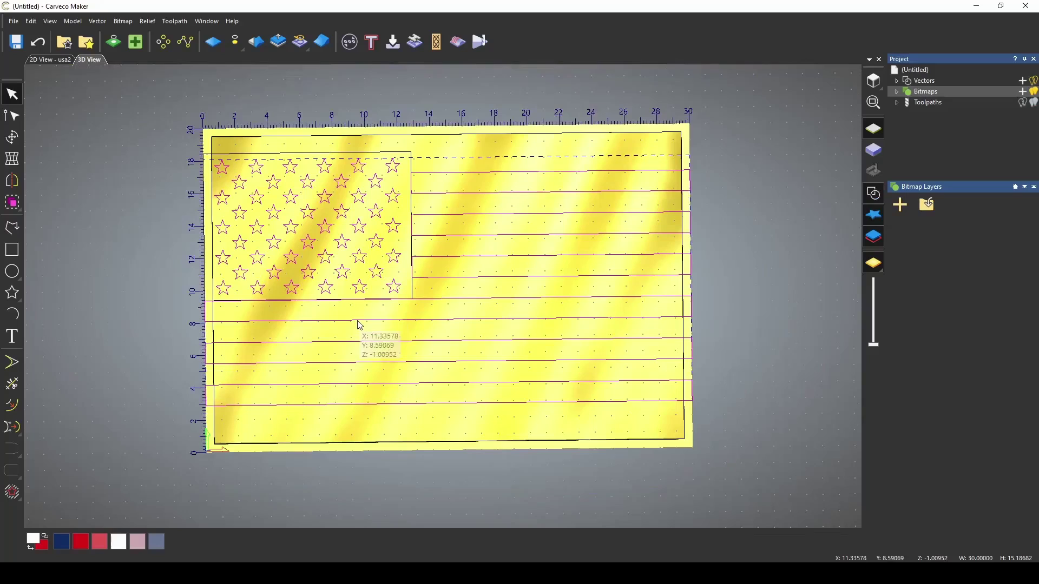
pyautogui.scroll(3, 374, 158)
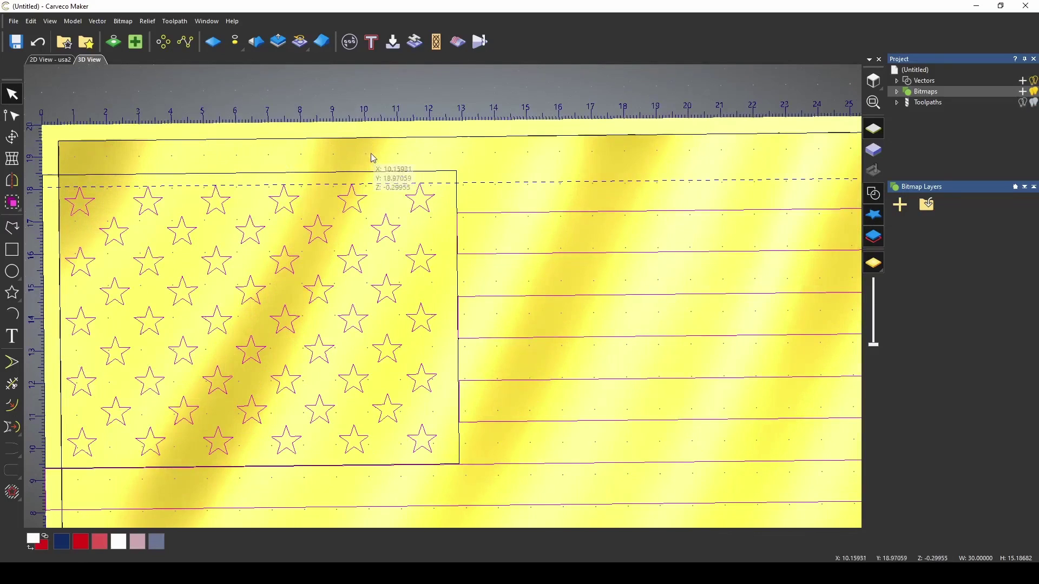
pyautogui.scroll(-2, 347, 227)
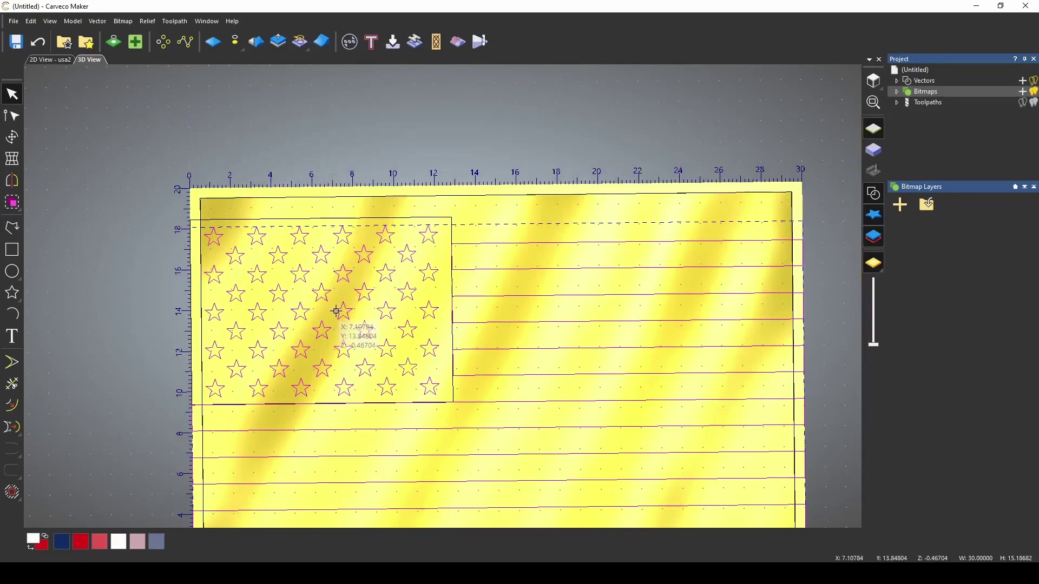
pyautogui.scroll(-1, 351, 314)
pyautogui.scroll(2, 365, 291)
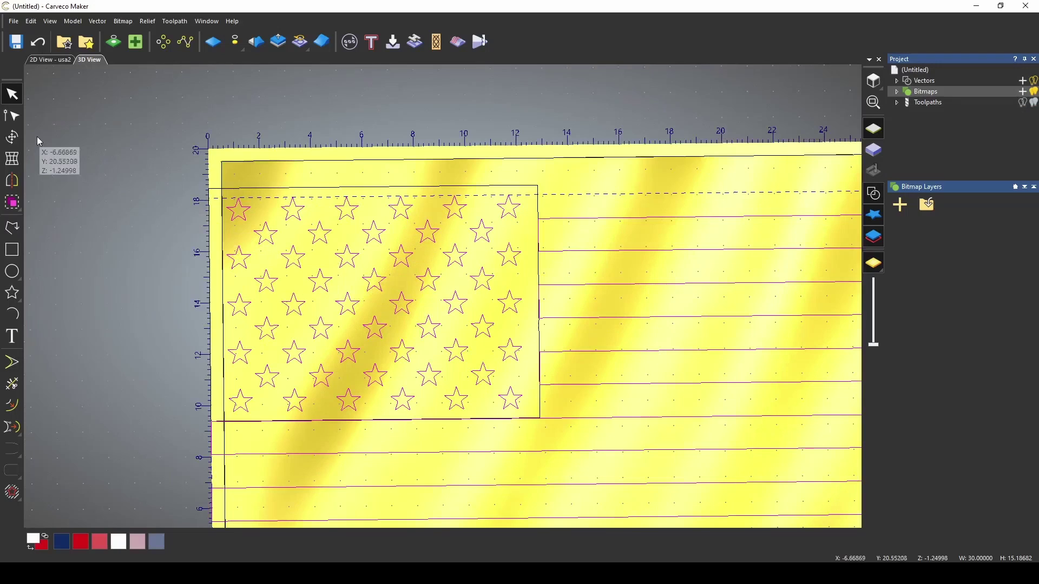
# Stretch the flag vectors to the inner border's top and left edges, to about 29.46 x 16.54 inches.
pyautogui.click(21, 142)
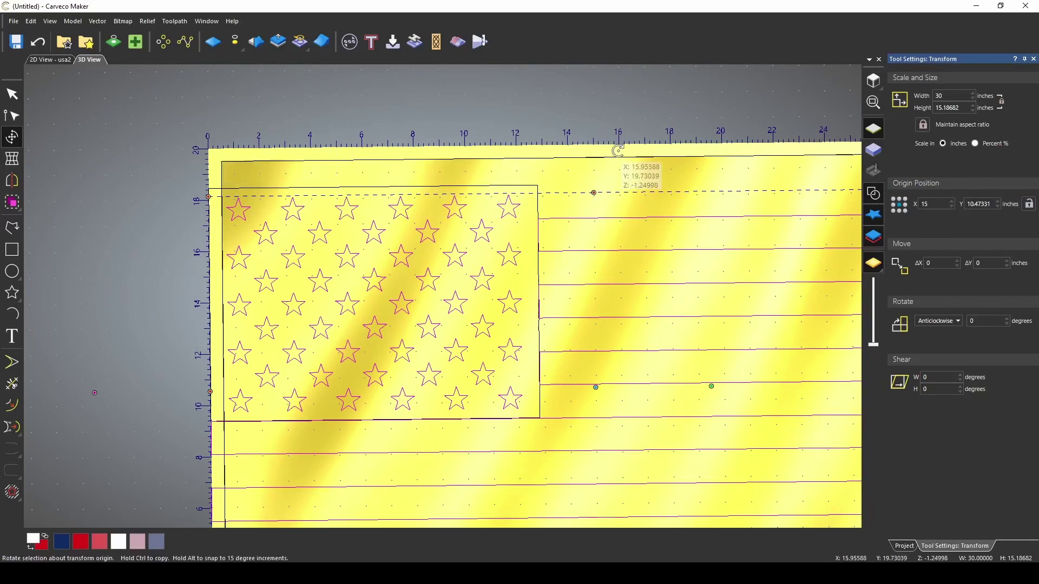
pyautogui.scroll(3, 617, 152)
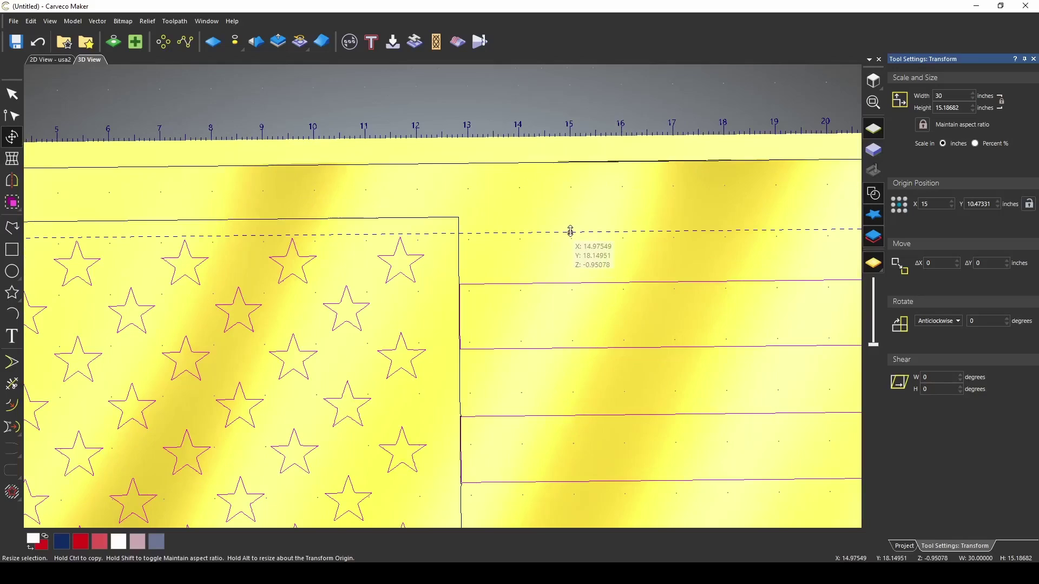
pyautogui.scroll(-1, 572, 243)
pyautogui.scroll(-3, 575, 245)
pyautogui.scroll(6, 447, 265)
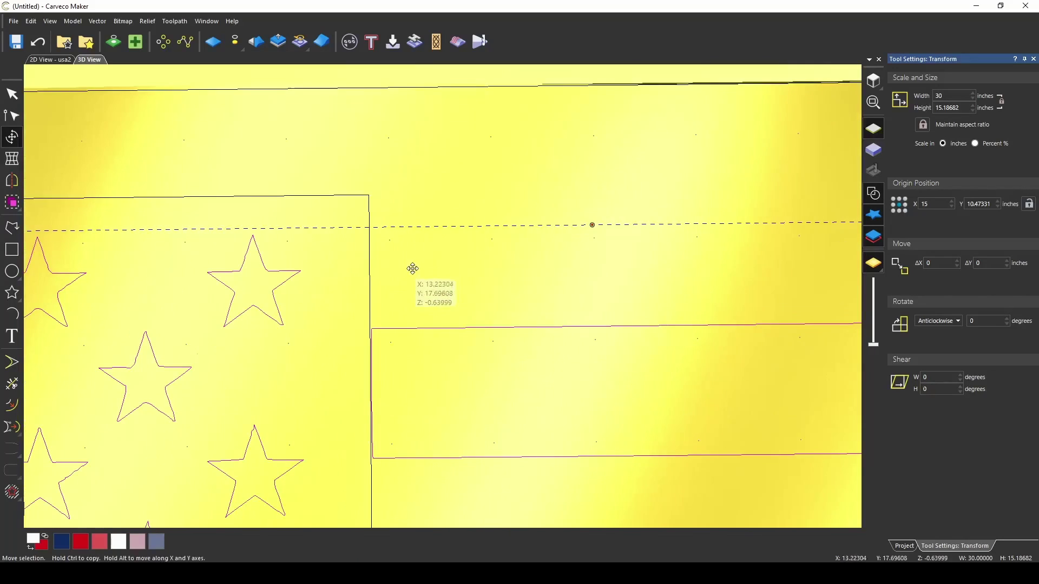
pyautogui.moveTo(470, 361); pyautogui.dragTo(480, 215)
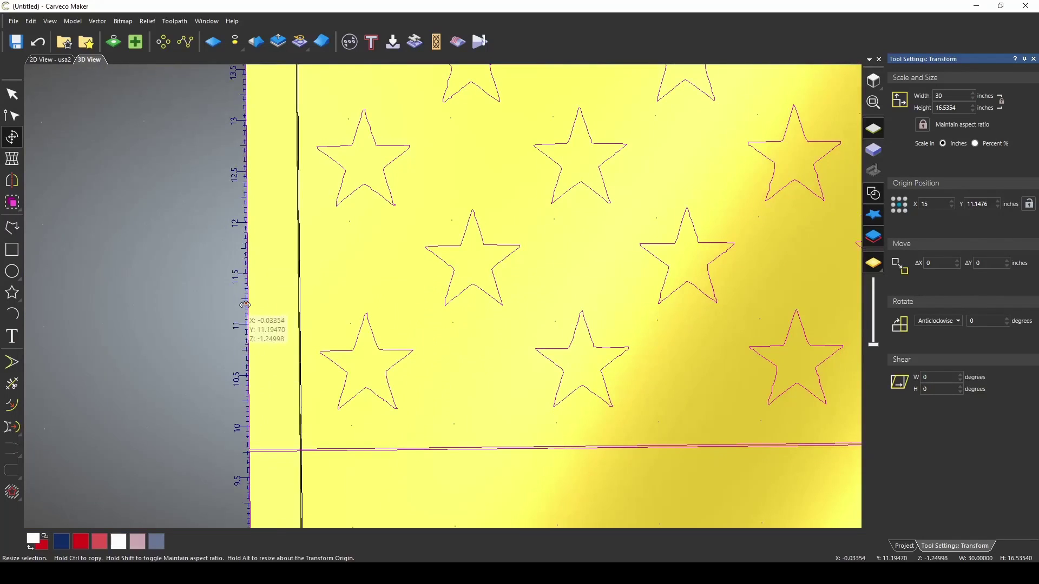
pyautogui.moveTo(249, 304); pyautogui.dragTo(302, 318)
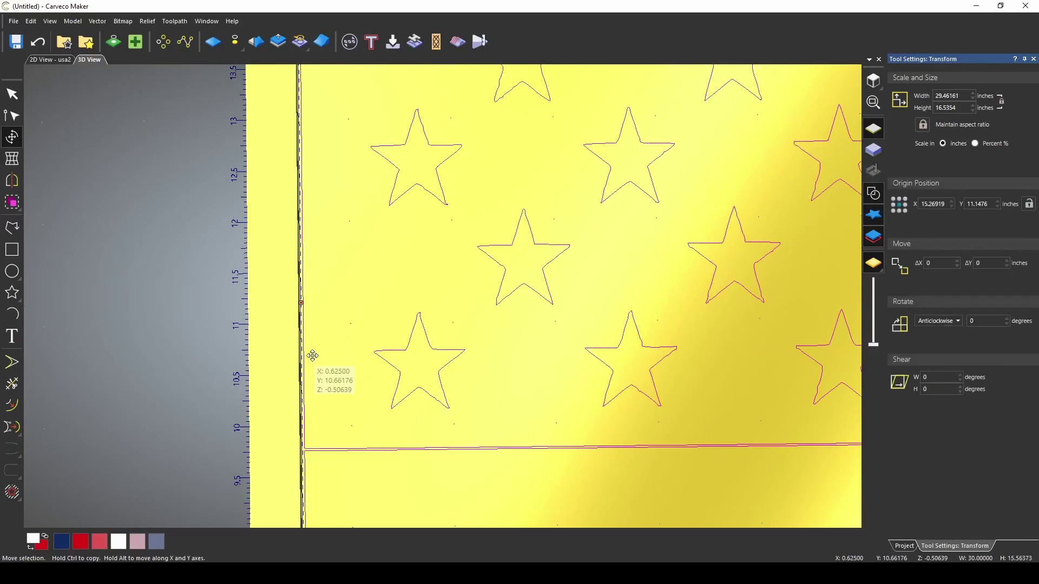
pyautogui.scroll(-5, 414, 319)
pyautogui.scroll(4, 551, 317)
pyautogui.press('Escape')
pyautogui.scroll(-3, 554, 318)
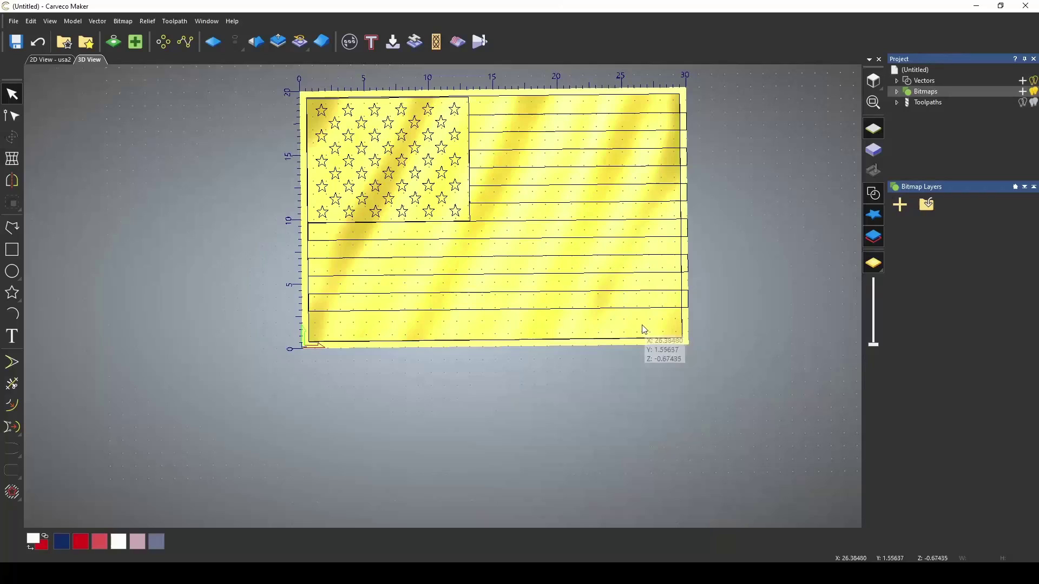
# Stretch the flag vectors to the inner border's bottom and right edges, to about 28.93 x 18.85 inches, and deselect them.
pyautogui.click(471, 311)
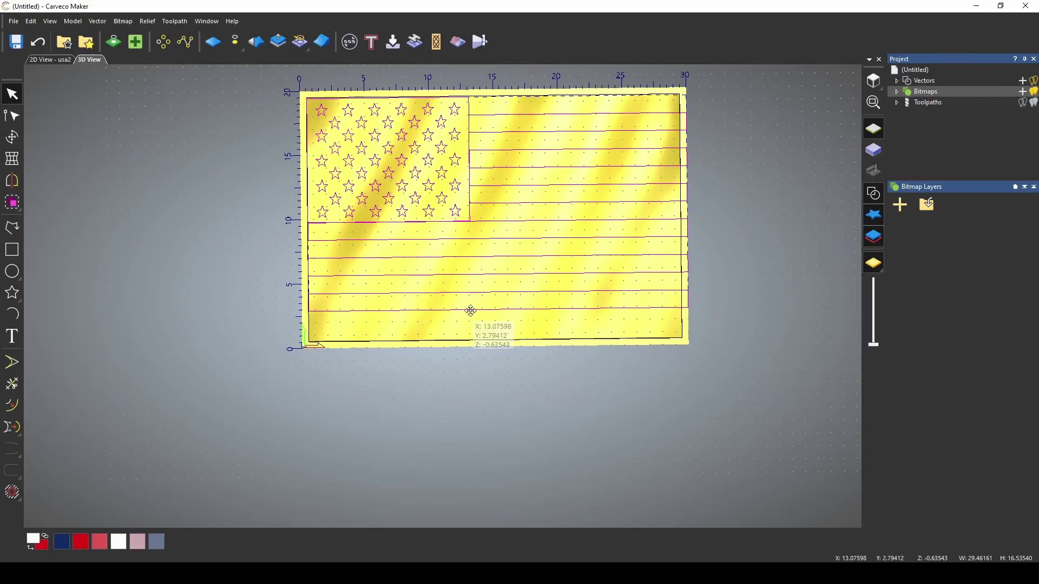
pyautogui.click(471, 311)
pyautogui.scroll(5, 498, 314)
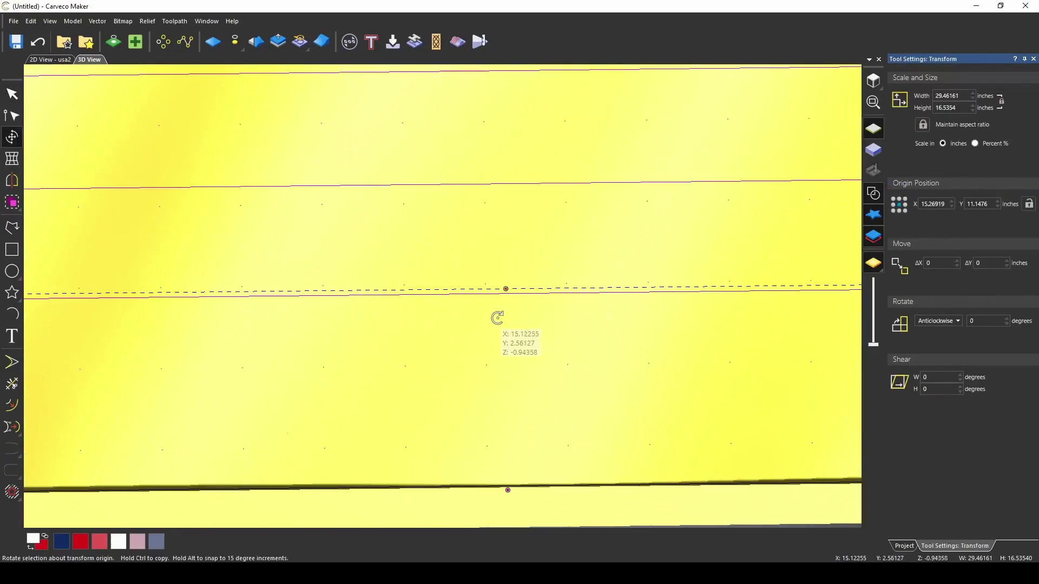
pyautogui.scroll(-2, 488, 309)
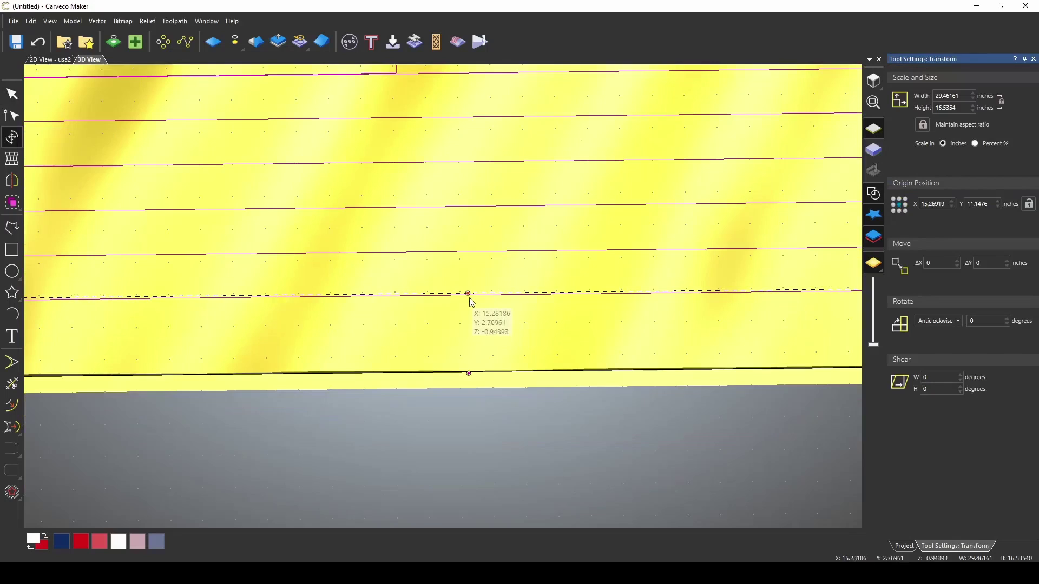
pyautogui.moveTo(469, 294); pyautogui.dragTo(473, 369)
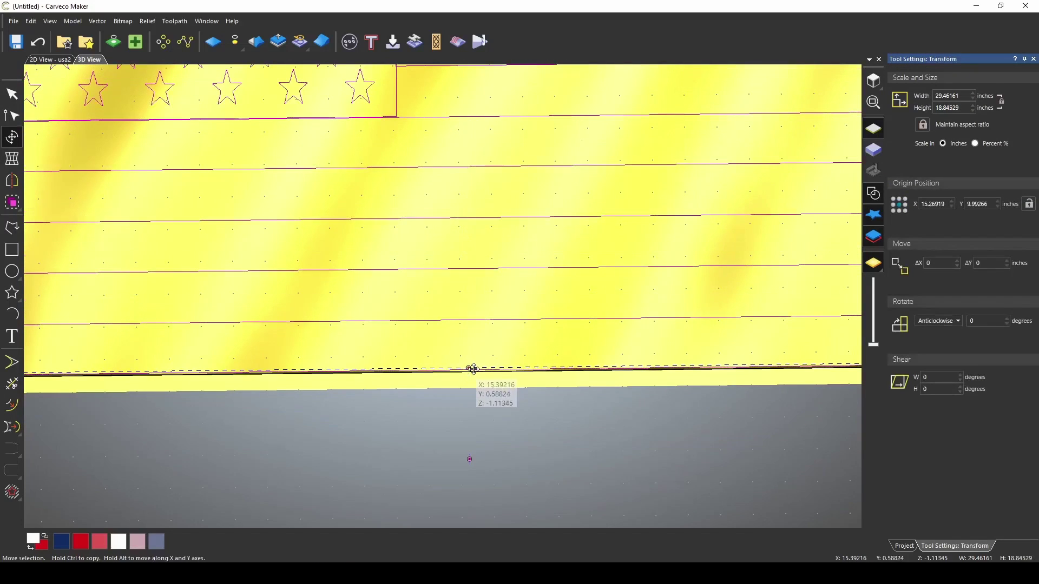
pyautogui.scroll(-4, 475, 370)
pyautogui.scroll(7, 599, 222)
pyautogui.moveTo(644, 217); pyautogui.dragTo(589, 219)
pyautogui.scroll(-4, 587, 219)
pyautogui.scroll(7, 194, 309)
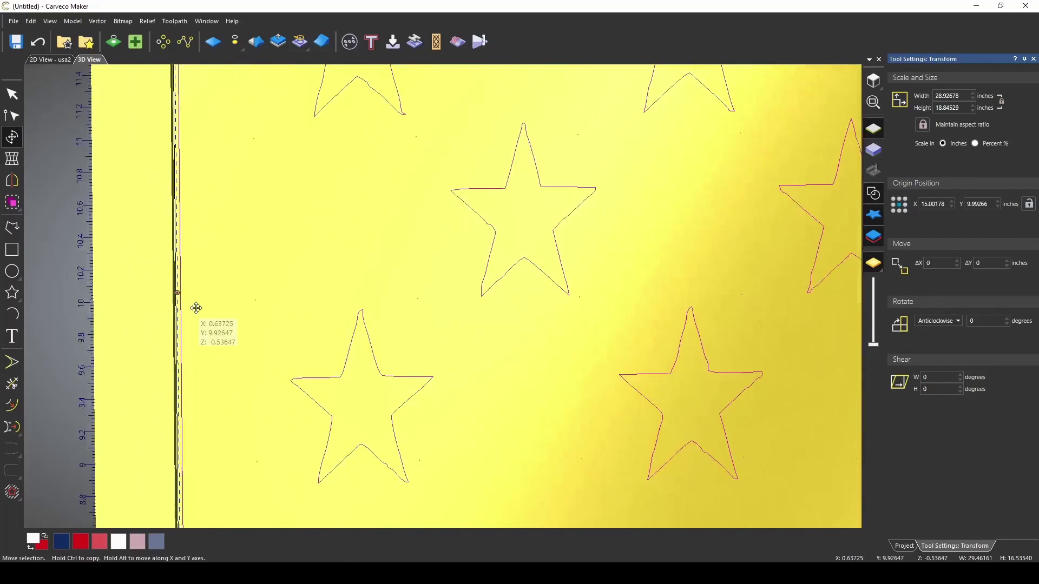
pyautogui.scroll(-5, 178, 303)
pyautogui.scroll(-4, 441, 238)
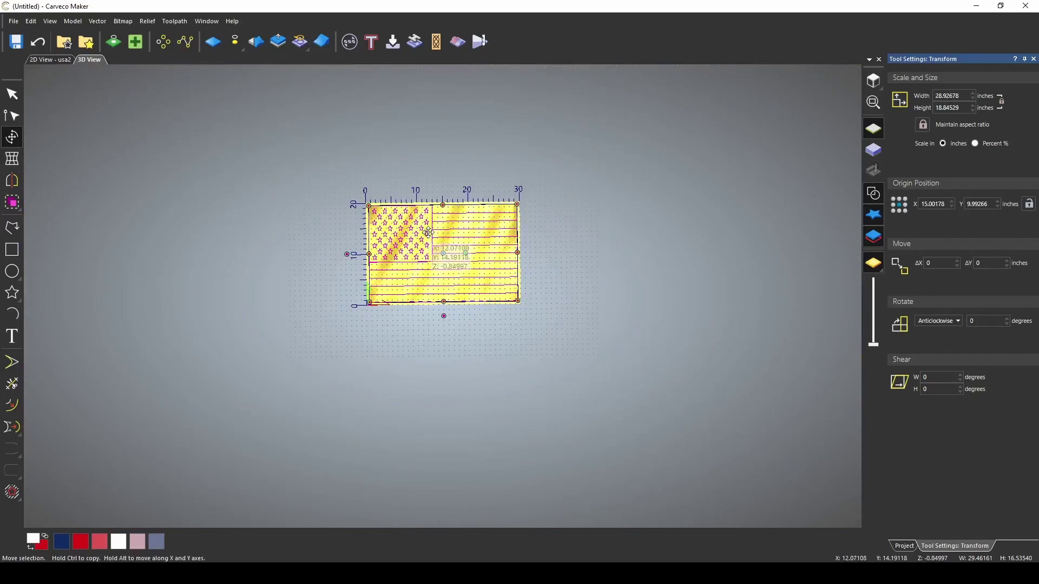
pyautogui.scroll(3, 442, 295)
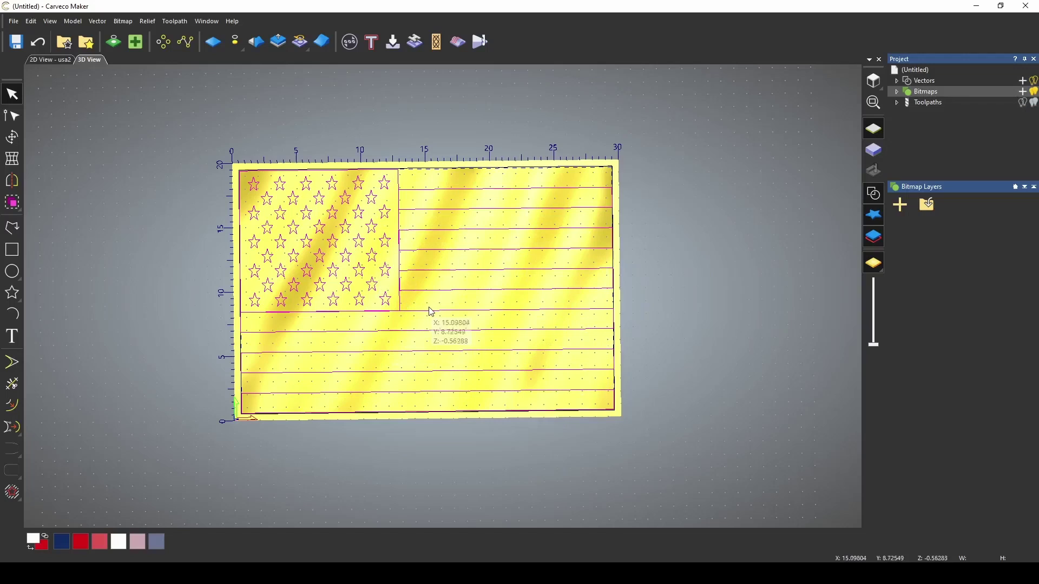
pyautogui.click(345, 113)
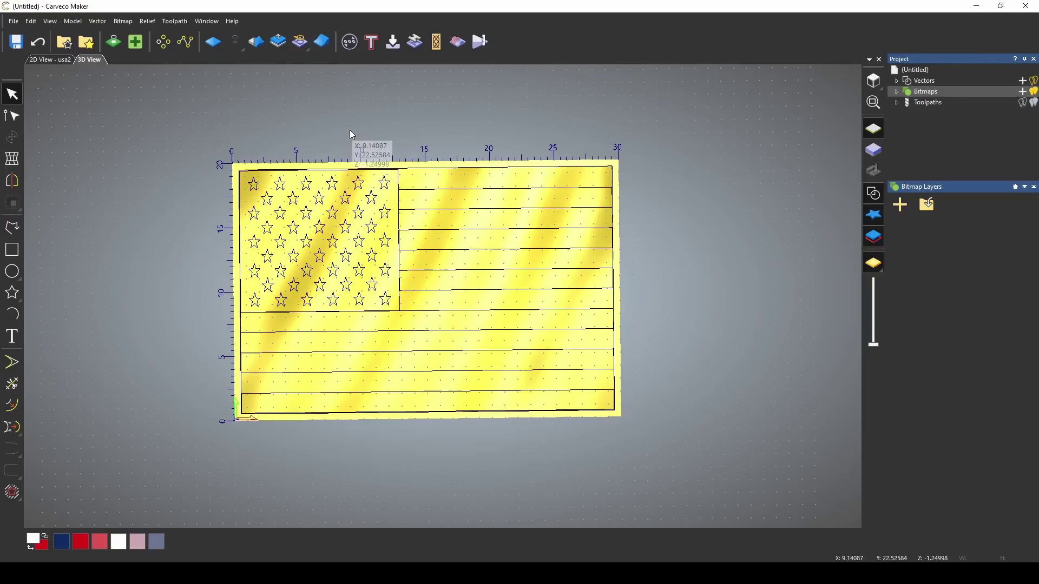
# Select all the stars in the flag's canton and group their vectors.
pyautogui.moveTo(161, 115); pyautogui.dragTo(398, 315)
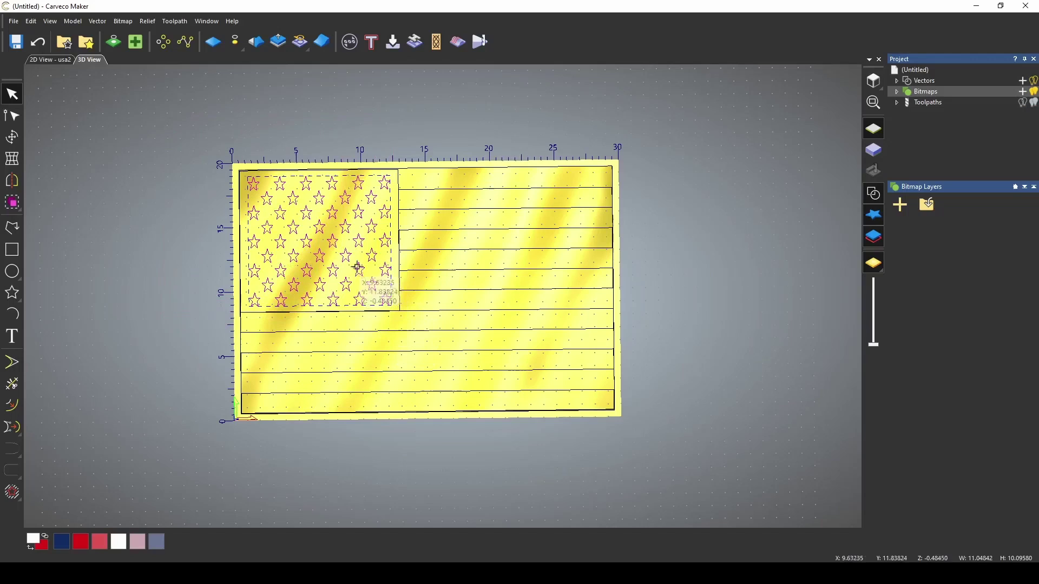
pyautogui.rightClick(338, 247)
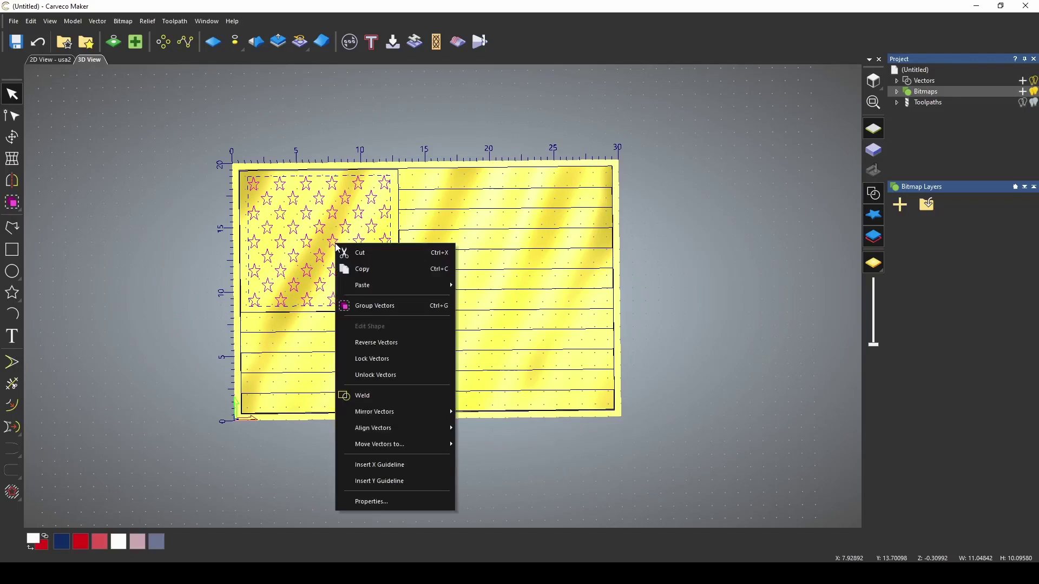
pyautogui.click(372, 307)
# Select the flag's stripe vectors and group them separately from the stars.
pyautogui.scroll(1, 541, 379)
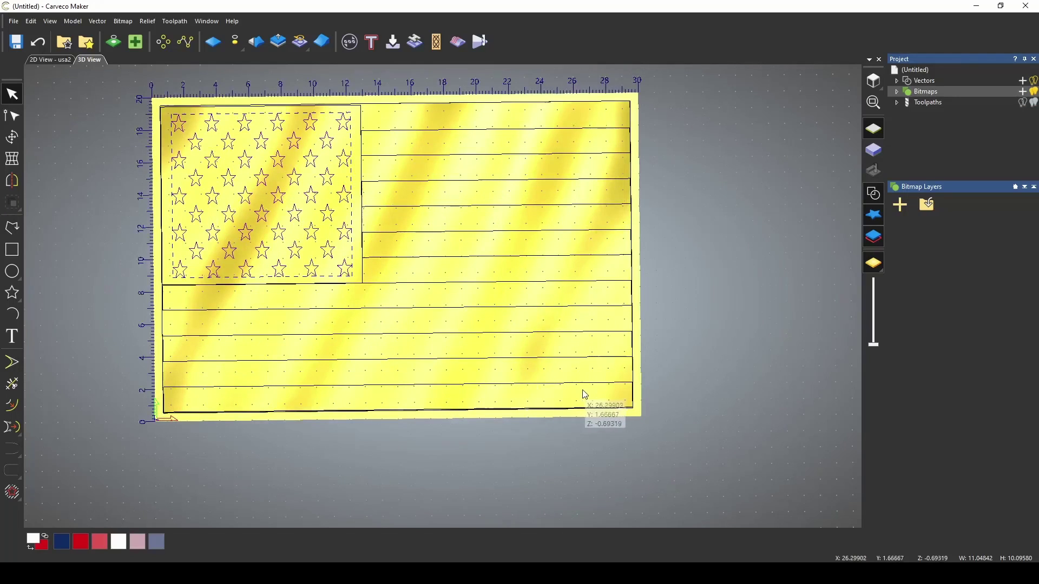
pyautogui.moveTo(596, 397); pyautogui.dragTo(514, 126)
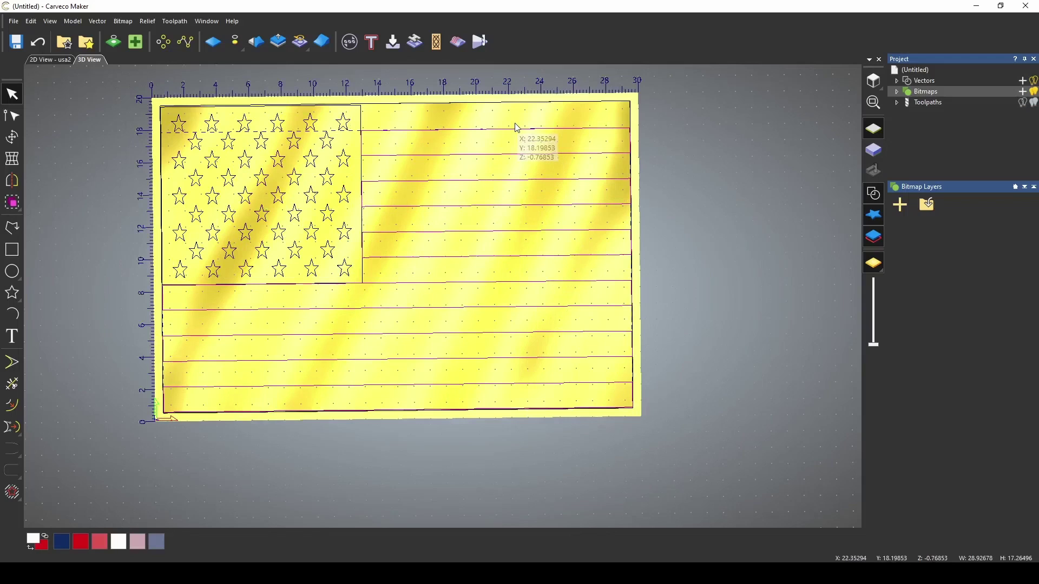
pyautogui.rightClick(515, 128)
pyautogui.click(543, 193)
pyautogui.scroll(-1, 545, 200)
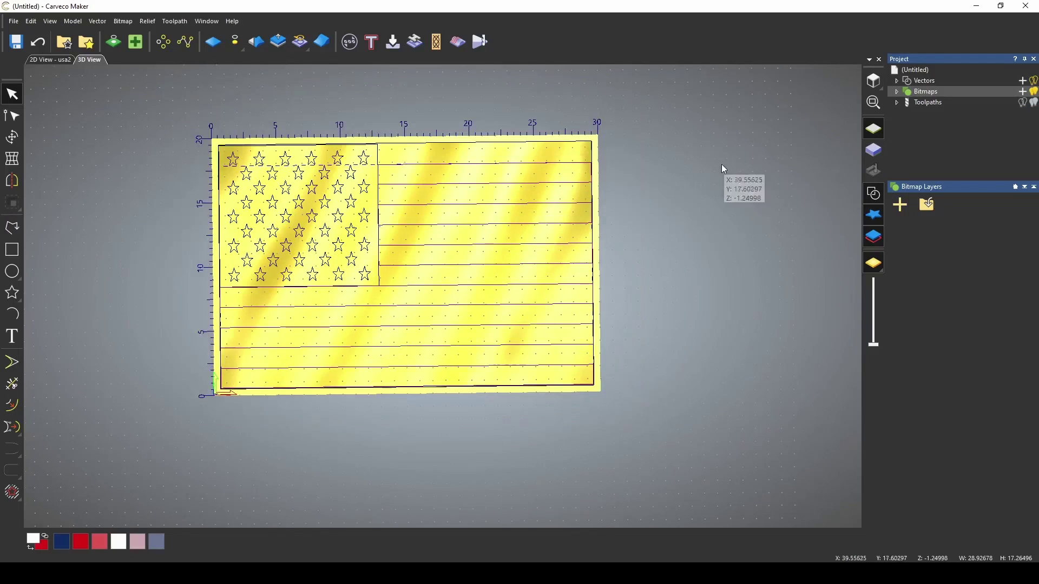
# Clear the usa2 bitmap in the 2D view, leaving it filled with white as the secondary colour.
pyautogui.click(56, 62)
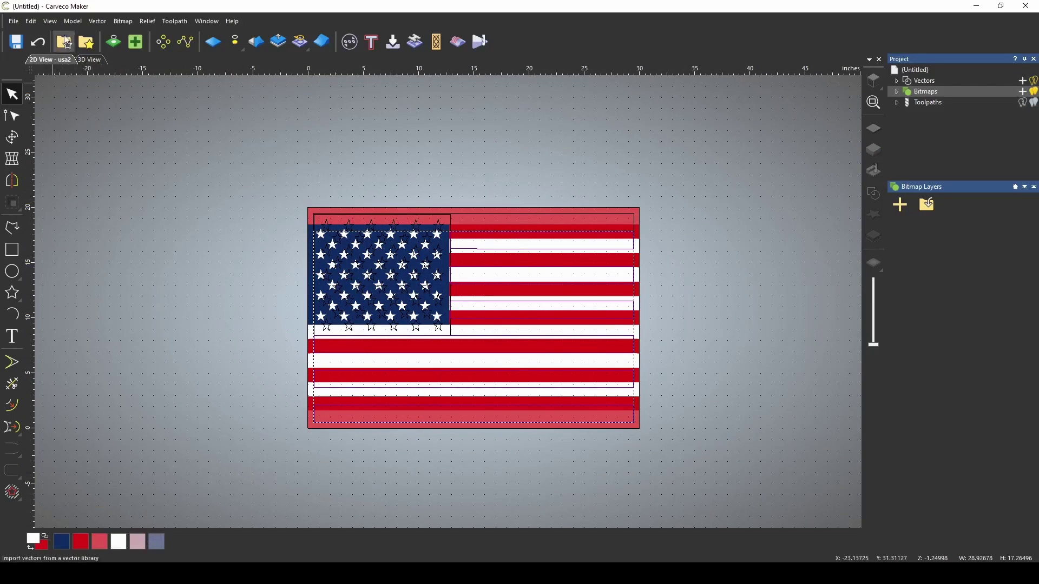
pyautogui.click(123, 21)
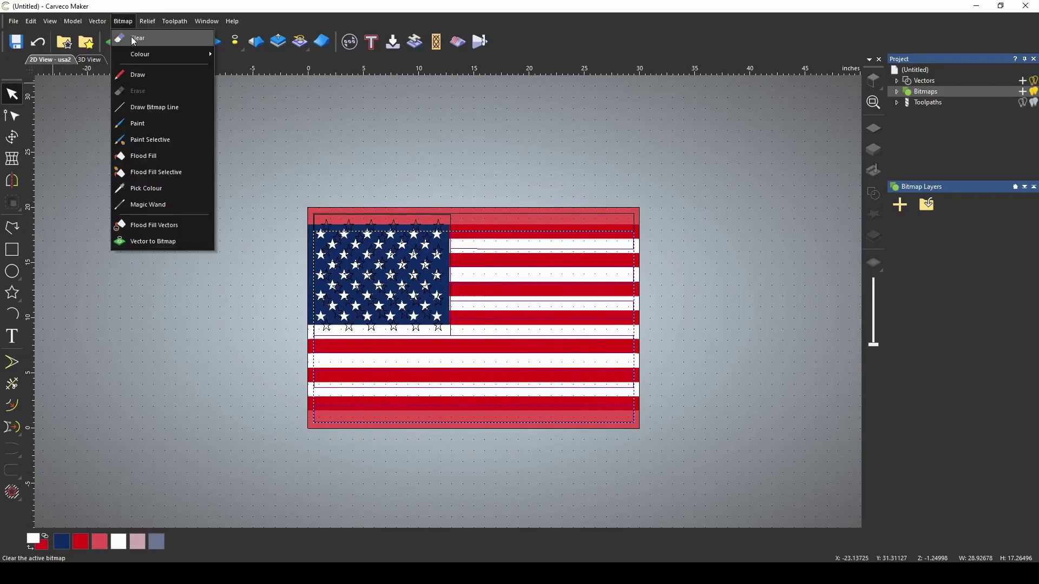
pyautogui.click(133, 39)
pyautogui.rightClick(121, 546)
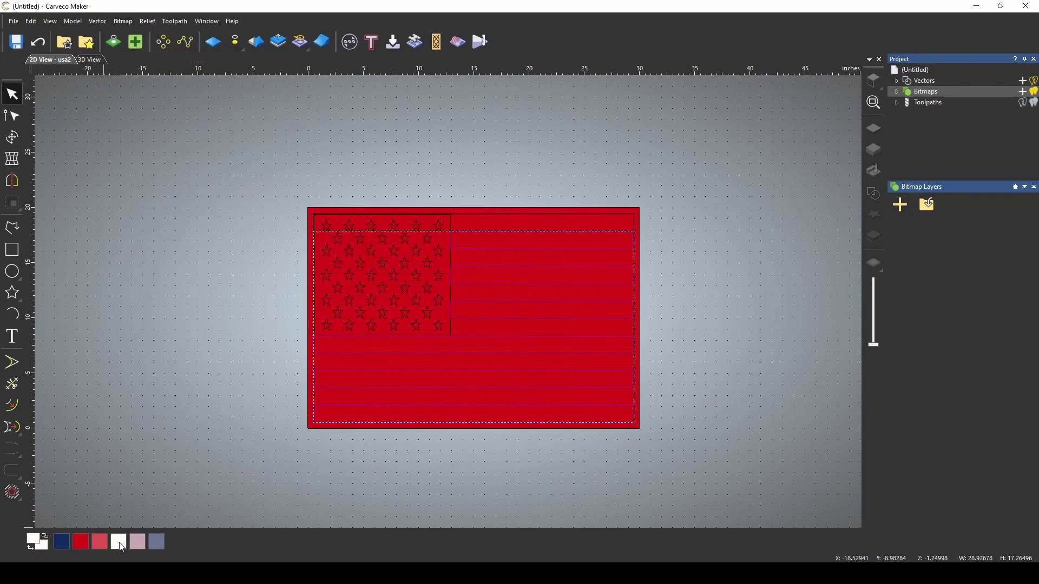
pyautogui.click(129, 21)
pyautogui.click(137, 45)
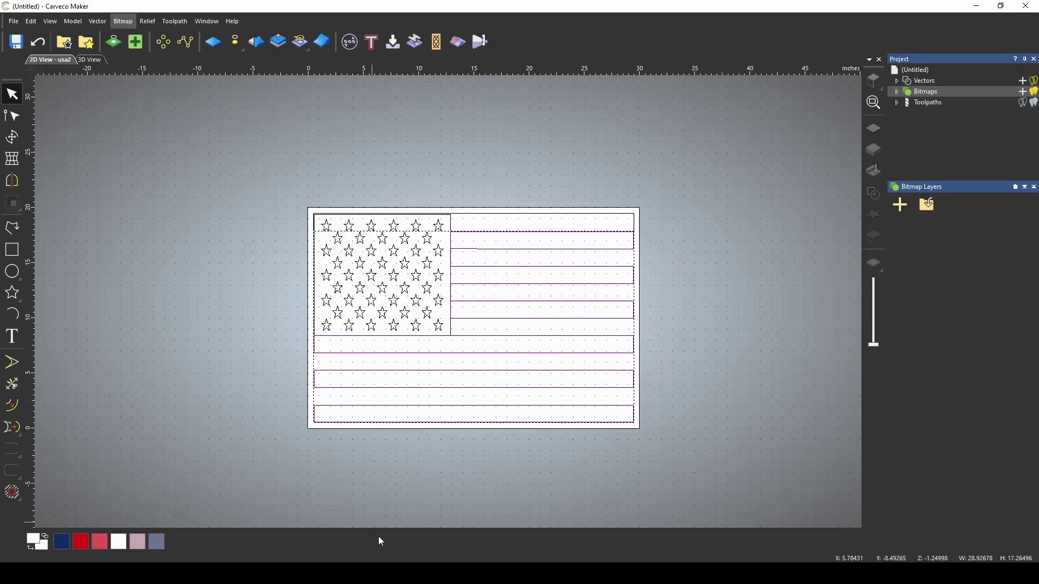
# Hide the flag vectors and load the image 1200px-Globeanchor.svg as a bitmap layer with Fit scaling.
pyautogui.scroll(5, 470, 262)
pyautogui.scroll(-5, 448, 304)
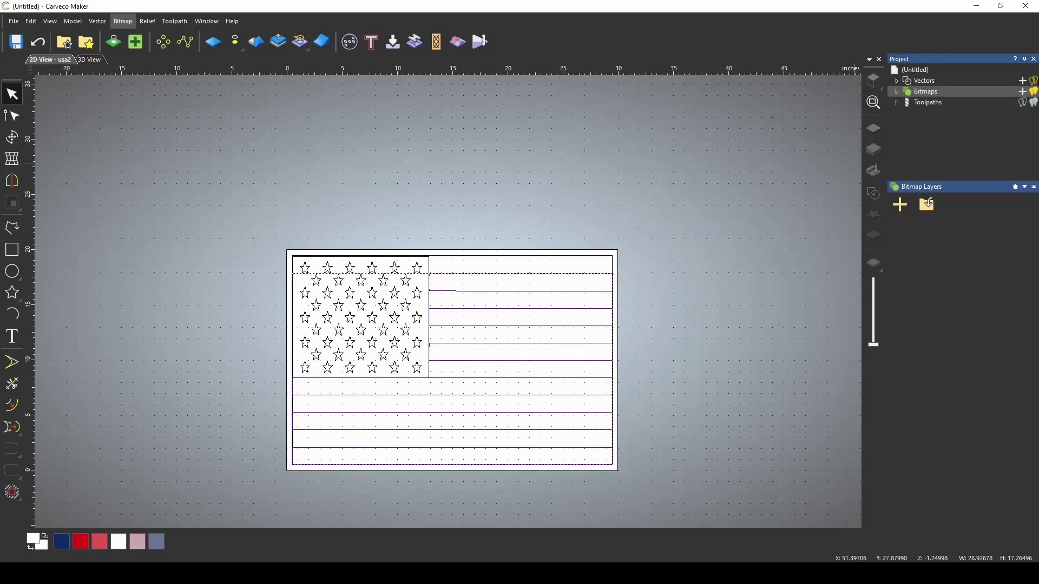
pyautogui.click(1035, 81)
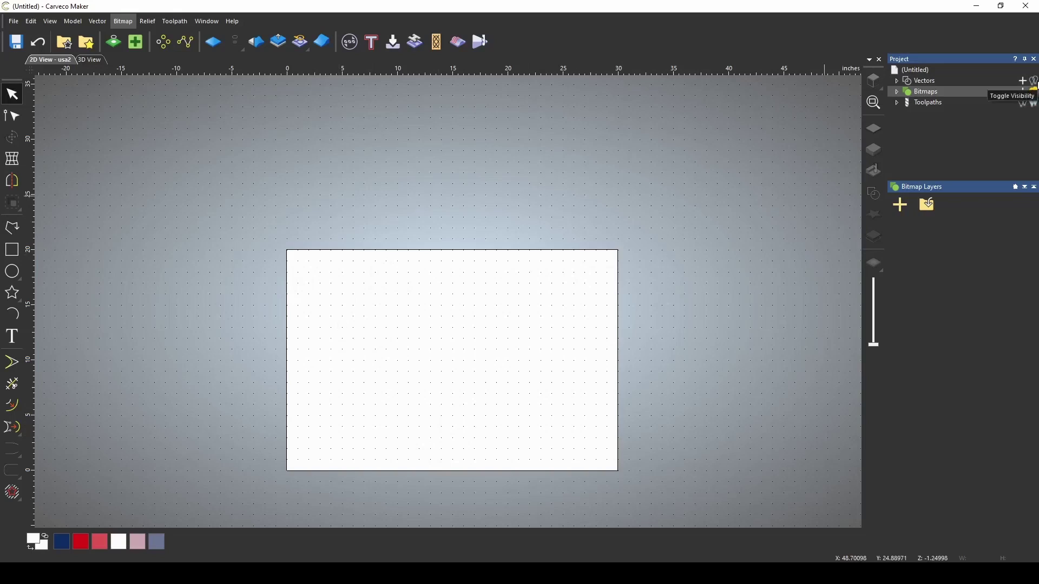
pyautogui.rightClick(941, 96)
pyautogui.click(956, 120)
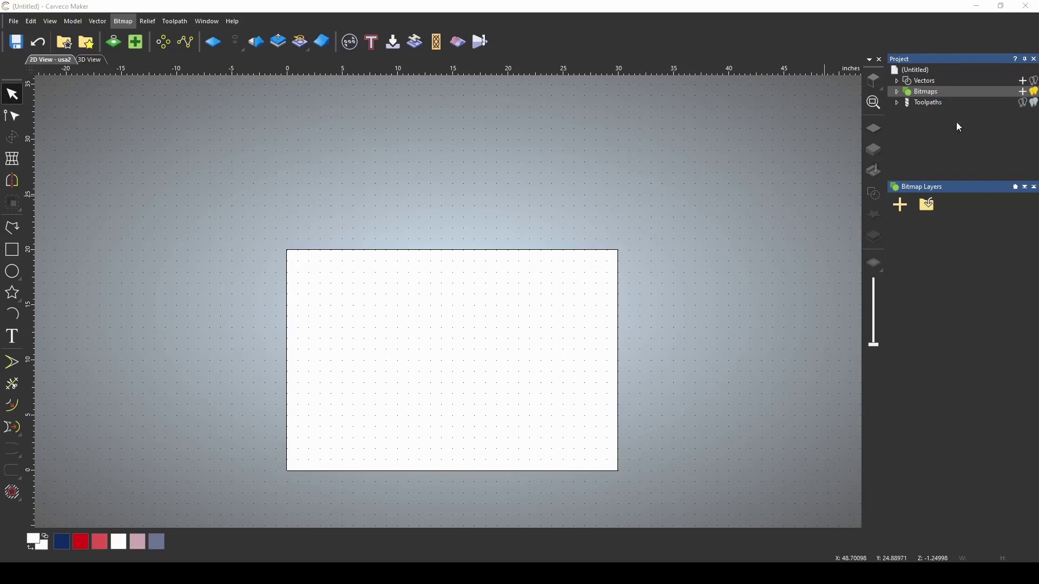
pyautogui.click(601, 331)
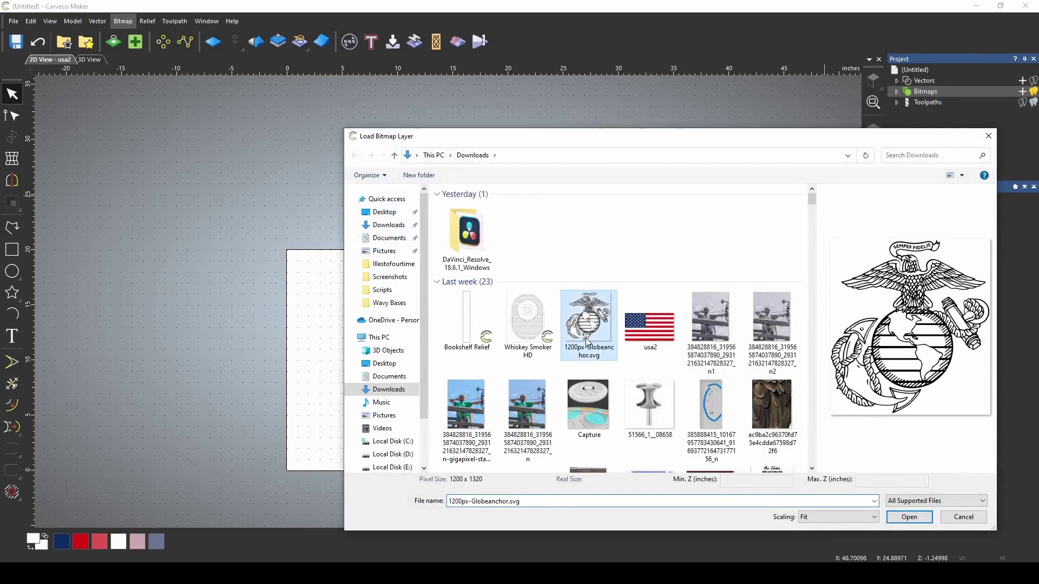
pyautogui.click(908, 517)
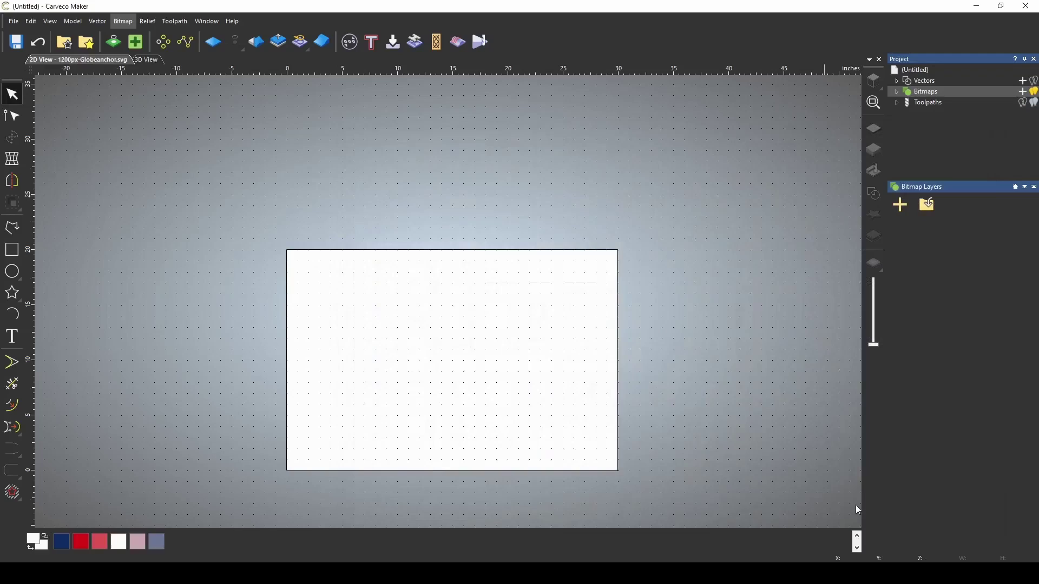
# Reduce the emblem bitmap to black and white and create boundary vectors from its white areas.
pyautogui.click(114, 42)
pyautogui.click(730, 118)
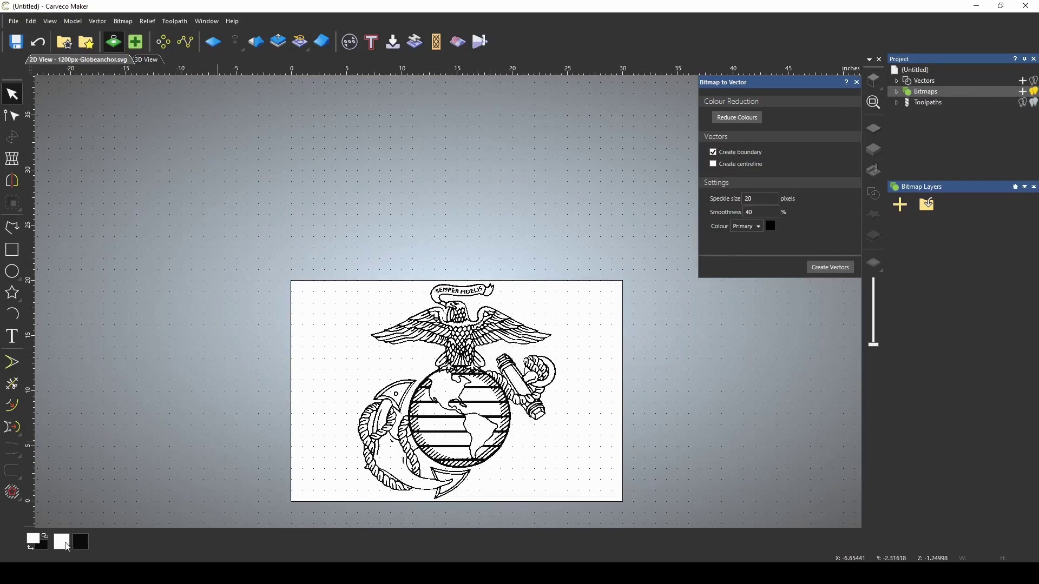
pyautogui.click(830, 267)
pyautogui.scroll(5, 466, 358)
pyautogui.scroll(-2, 467, 359)
pyautogui.scroll(-3, 466, 359)
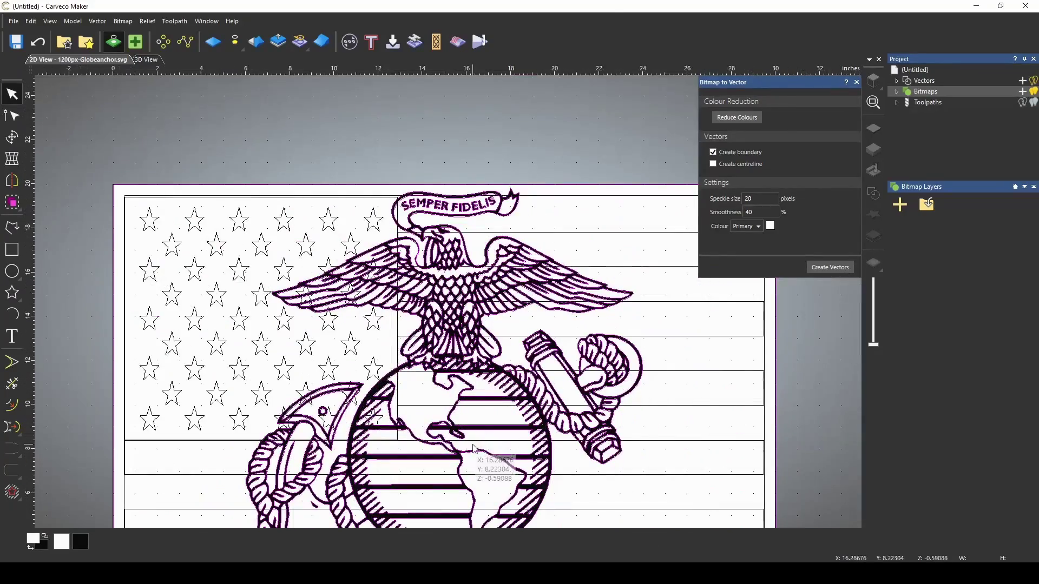
pyautogui.scroll(-3, 465, 352)
pyautogui.scroll(8, 459, 323)
pyautogui.scroll(-6, 460, 330)
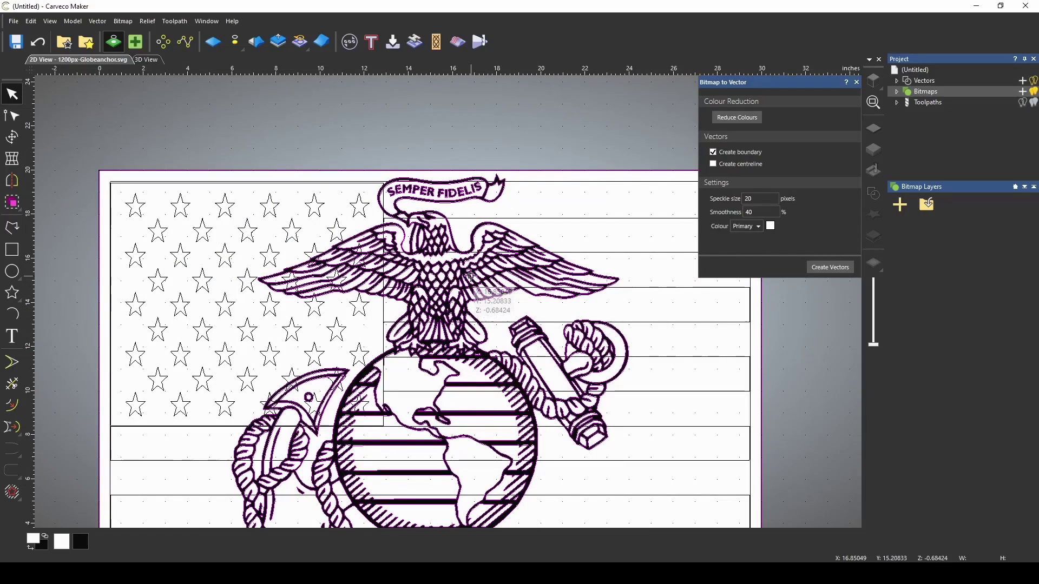
pyautogui.scroll(-5, 469, 276)
pyautogui.scroll(3, 438, 290)
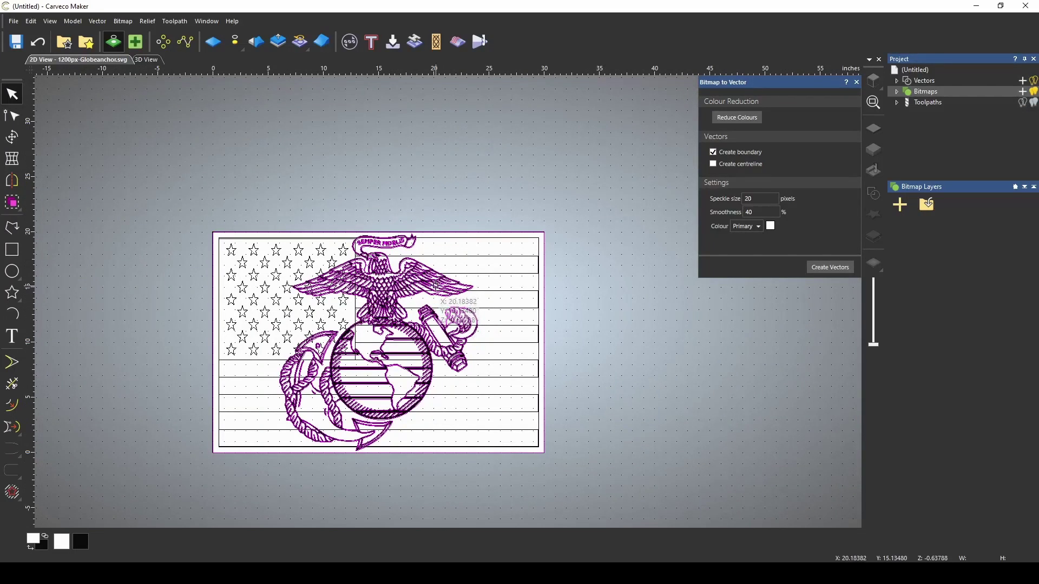
# Move the emblem vectors off the board beside the flag and display the shaded material in the 3D view.
pyautogui.moveTo(436, 286); pyautogui.dragTo(768, 303)
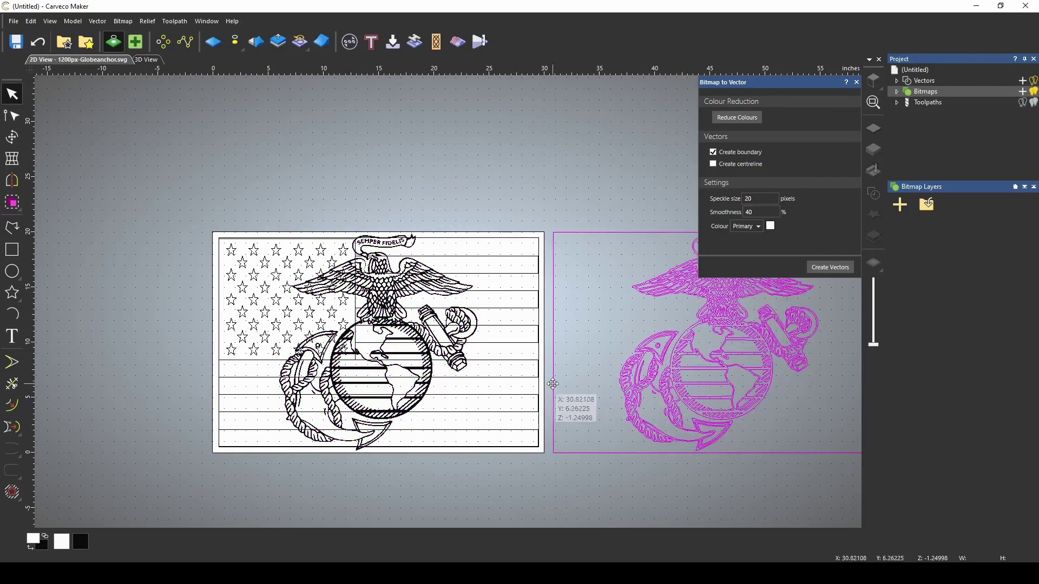
pyautogui.click(146, 59)
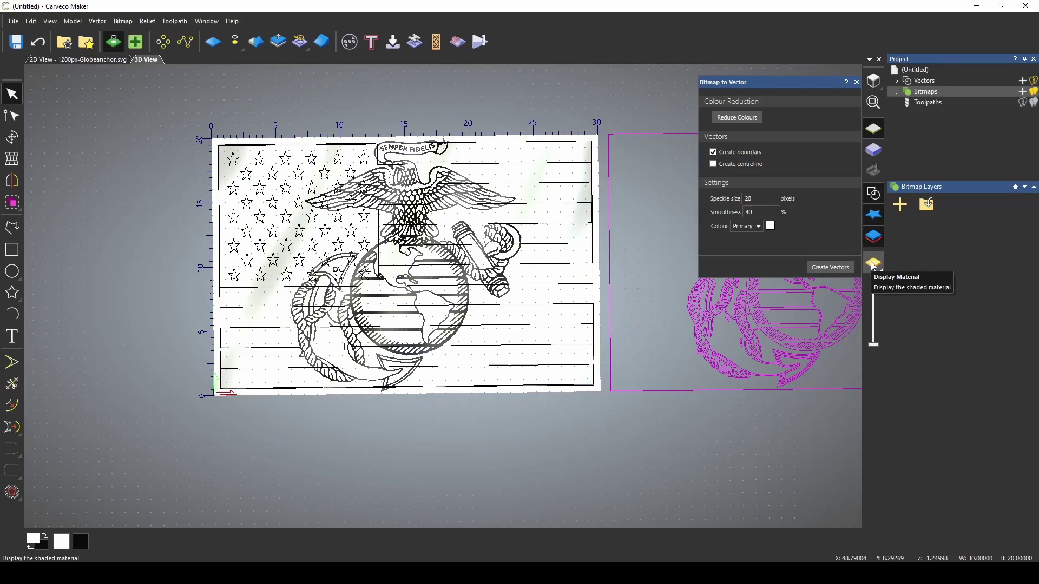
pyautogui.click(874, 265)
# Remove the rectangular border around the emblem vectors and close the Bitmap to Vector tool.
pyautogui.scroll(5, 578, 196)
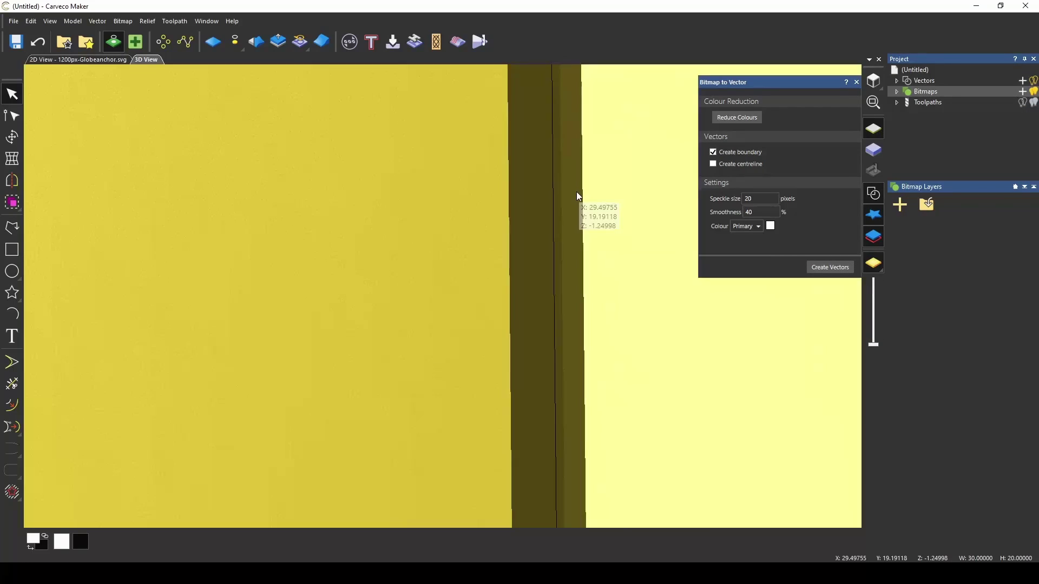
pyautogui.moveTo(577, 196); pyautogui.dragTo(466, 114, button='middle')
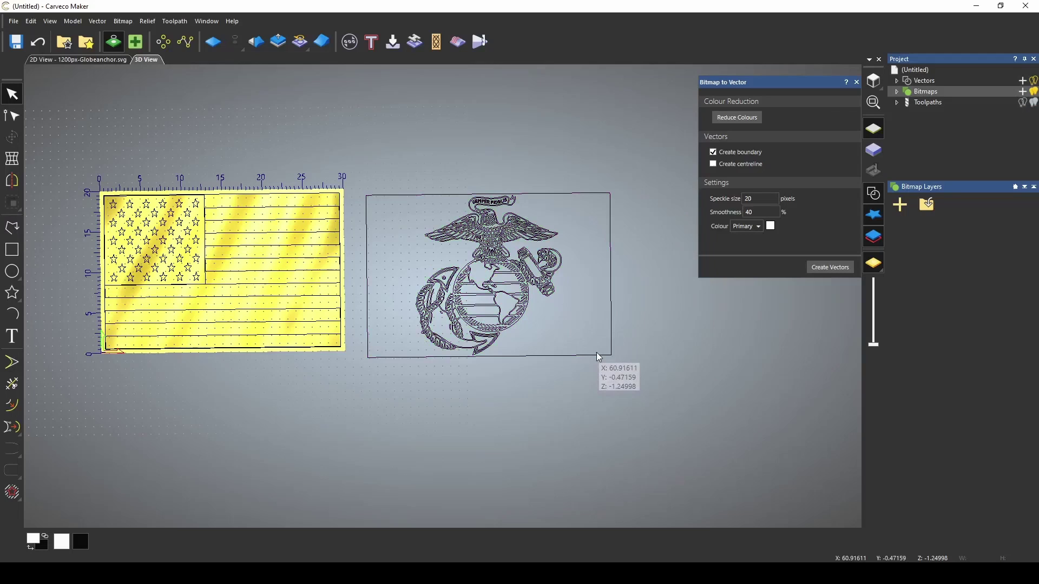
pyautogui.click(856, 83)
# Offset the emblem's outer contour outwards by 0.125 inches with radiused corners, keeping the original vectors.
pyautogui.scroll(3, 391, 371)
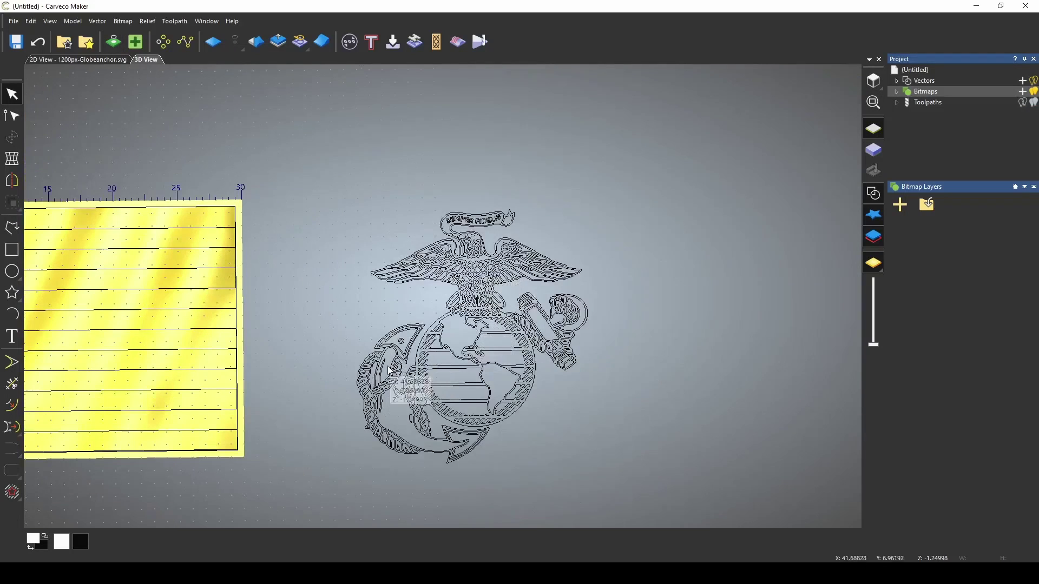
pyautogui.scroll(-1, 390, 371)
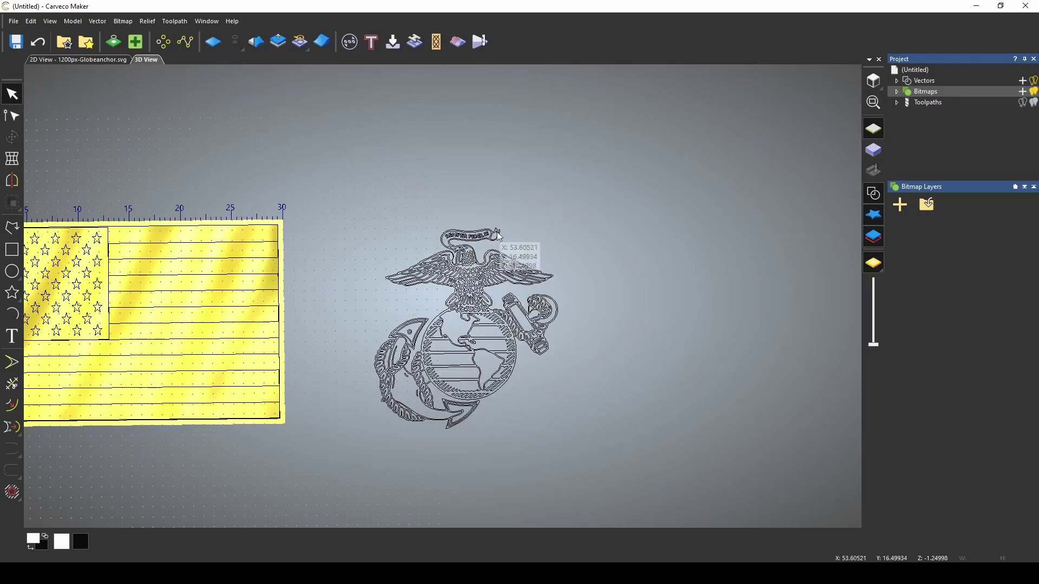
pyautogui.scroll(3, 511, 268)
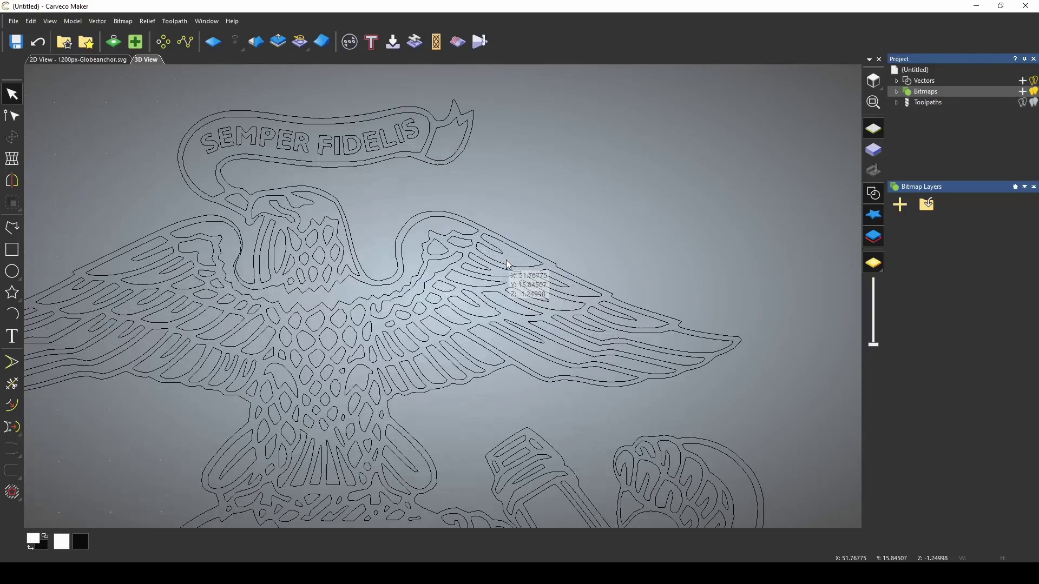
pyautogui.scroll(-3, 509, 265)
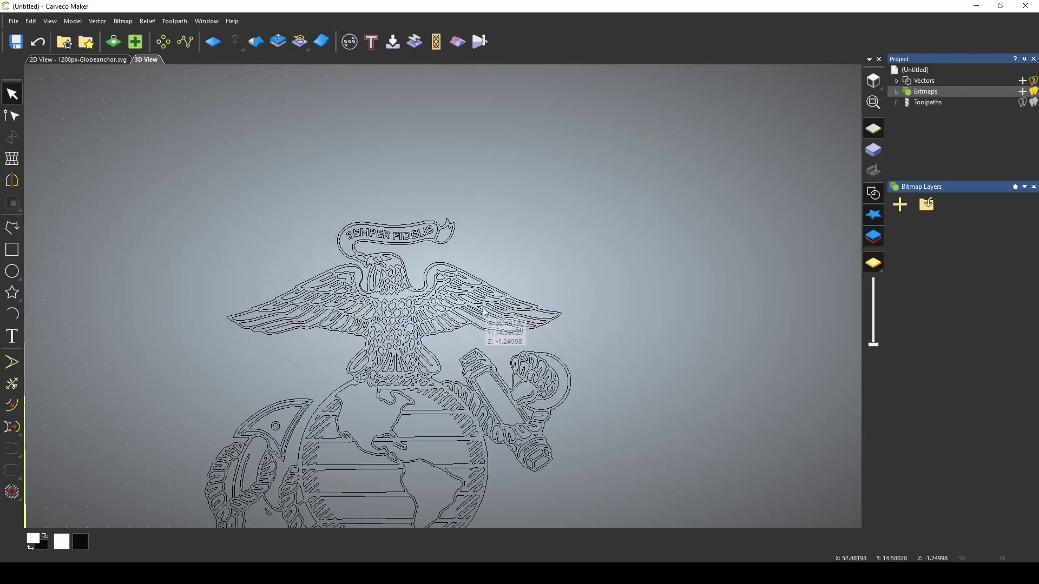
pyautogui.scroll(-3, 374, 422)
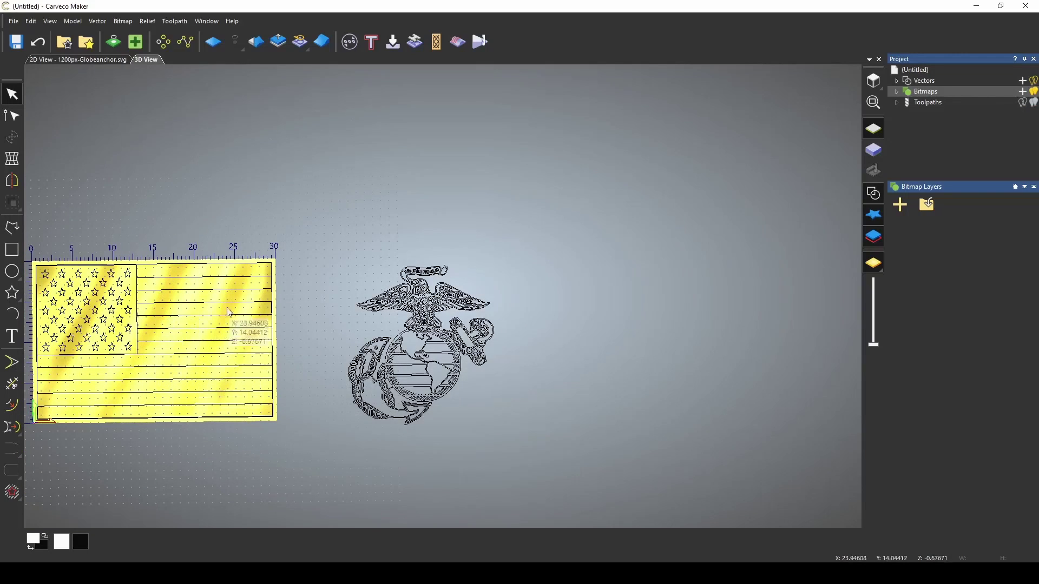
pyautogui.scroll(5, 421, 378)
pyautogui.click(478, 290)
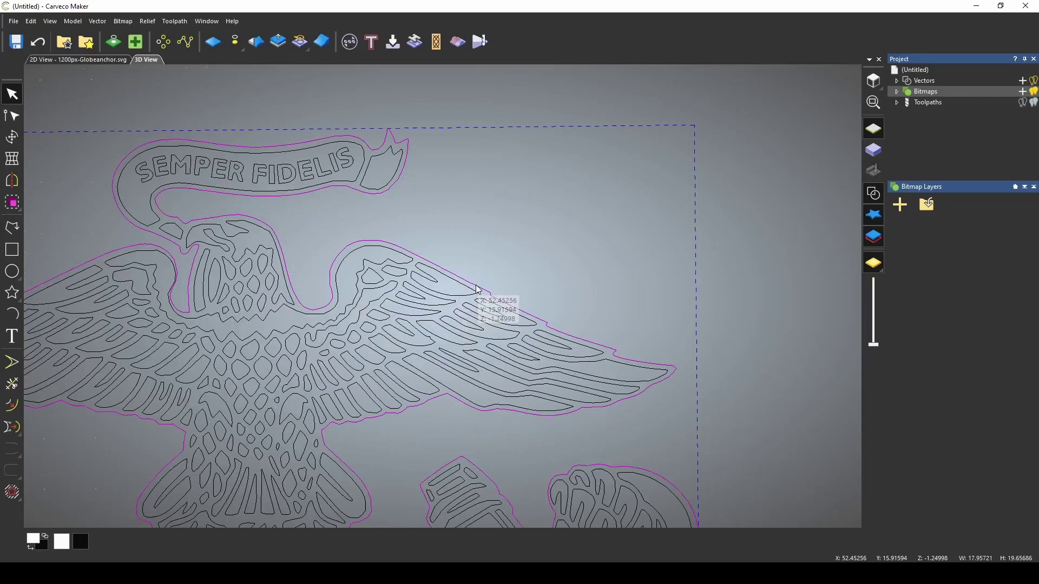
pyautogui.scroll(-5, 474, 446)
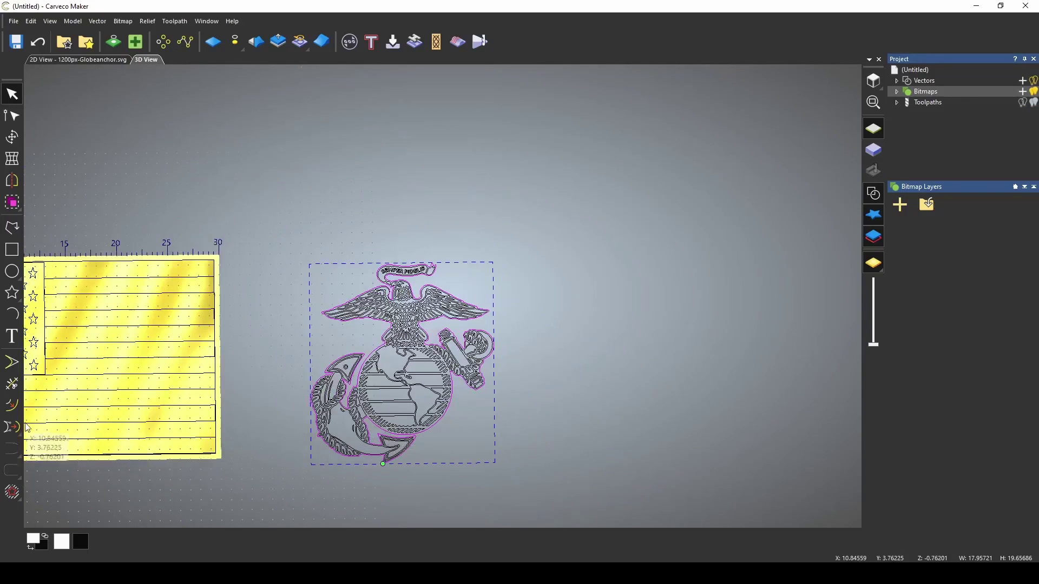
pyautogui.click(12, 406)
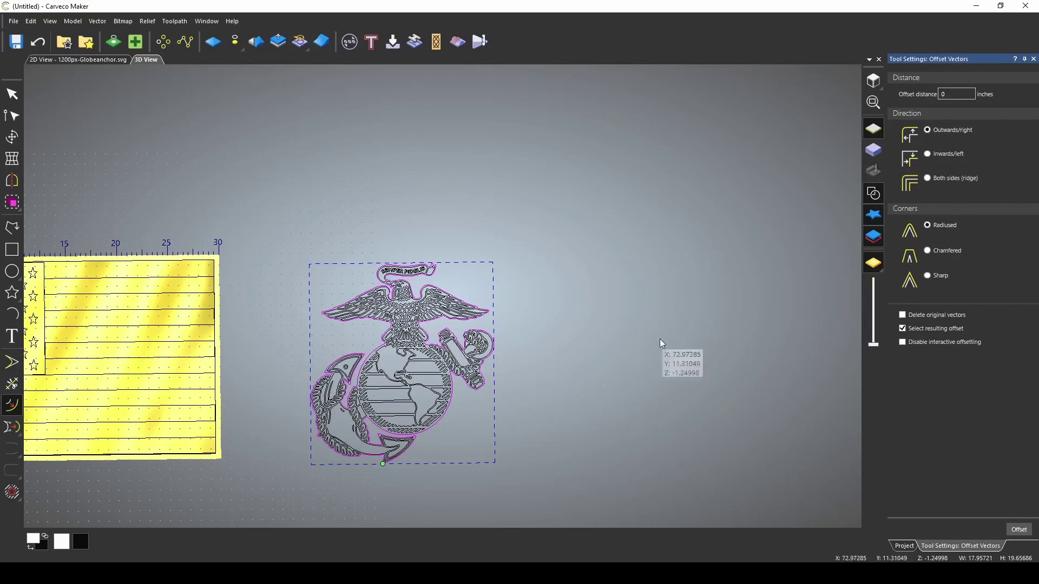
pyautogui.scroll(5, 427, 274)
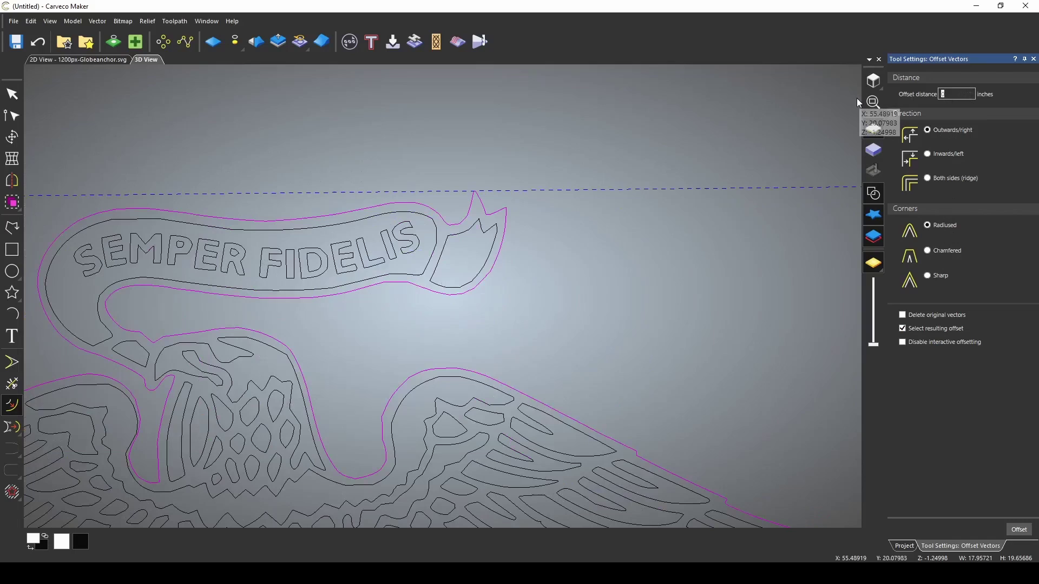
pyautogui.write('.')
pyautogui.write('2')
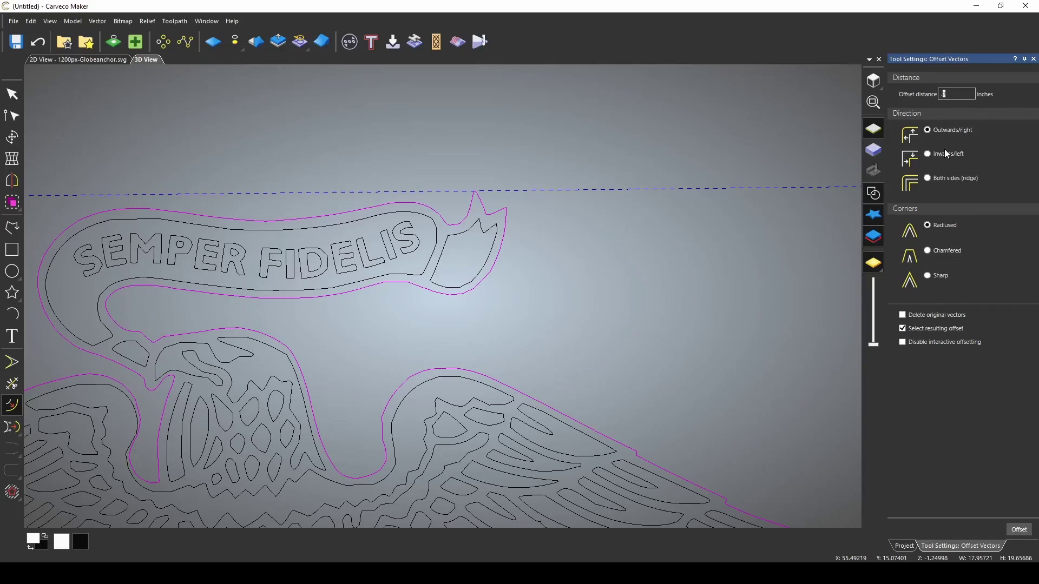
pyautogui.write('.125')
pyautogui.press('Return')
# Delete the small stray offset loops beside the eagle's neck and check the contours beneath the globe.
pyautogui.scroll(-2, 533, 356)
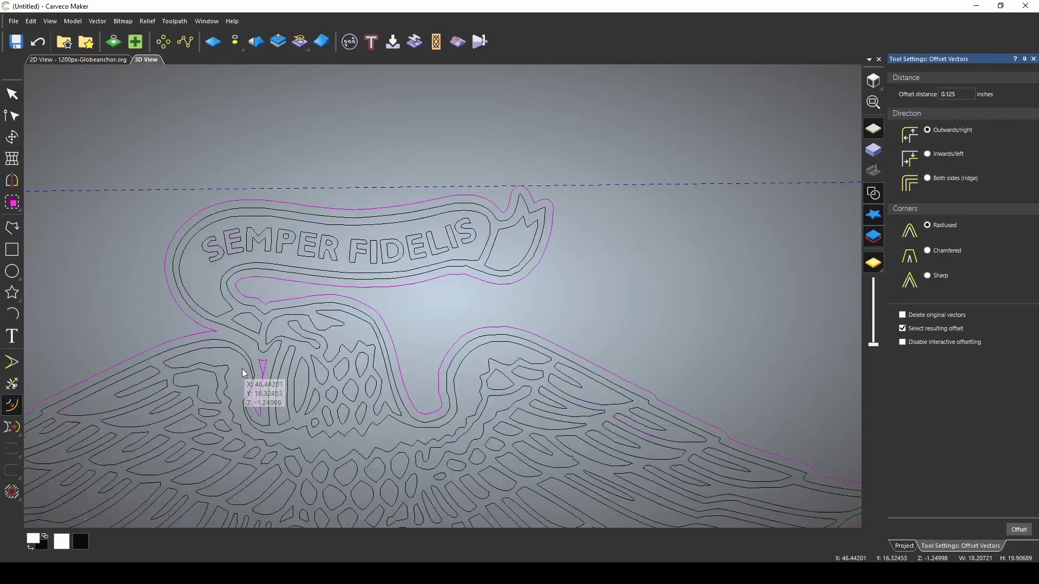
pyautogui.scroll(3, 244, 371)
pyautogui.click(303, 337)
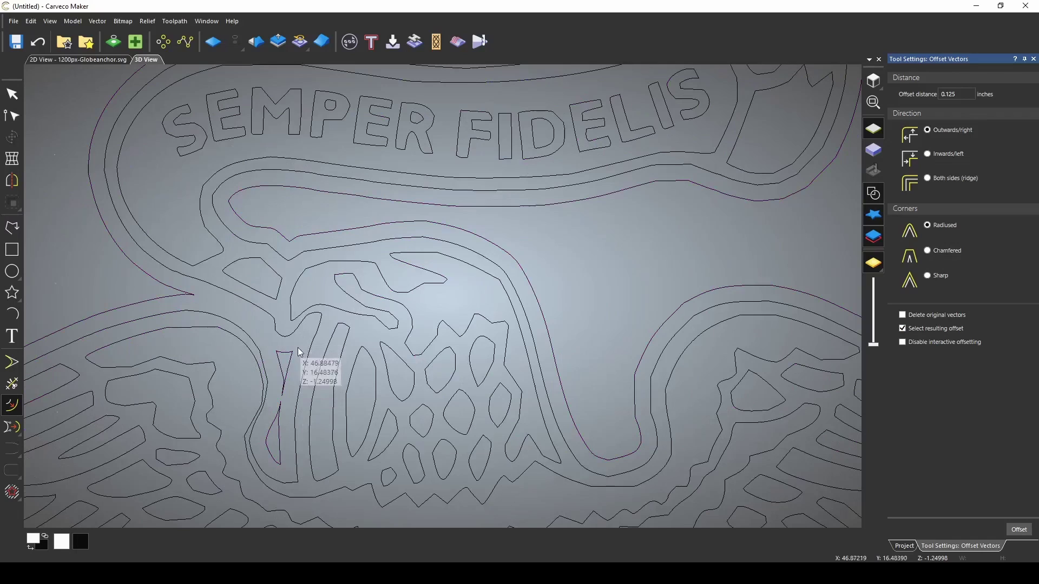
pyautogui.press('Delete')
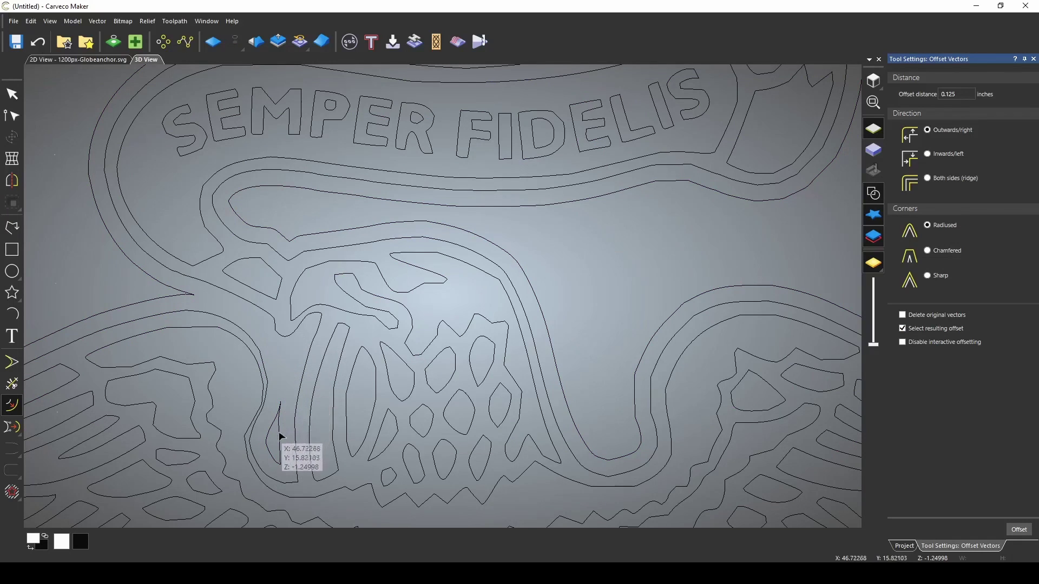
pyautogui.press('Delete')
pyautogui.scroll(-4, 293, 511)
pyautogui.scroll(3, 436, 419)
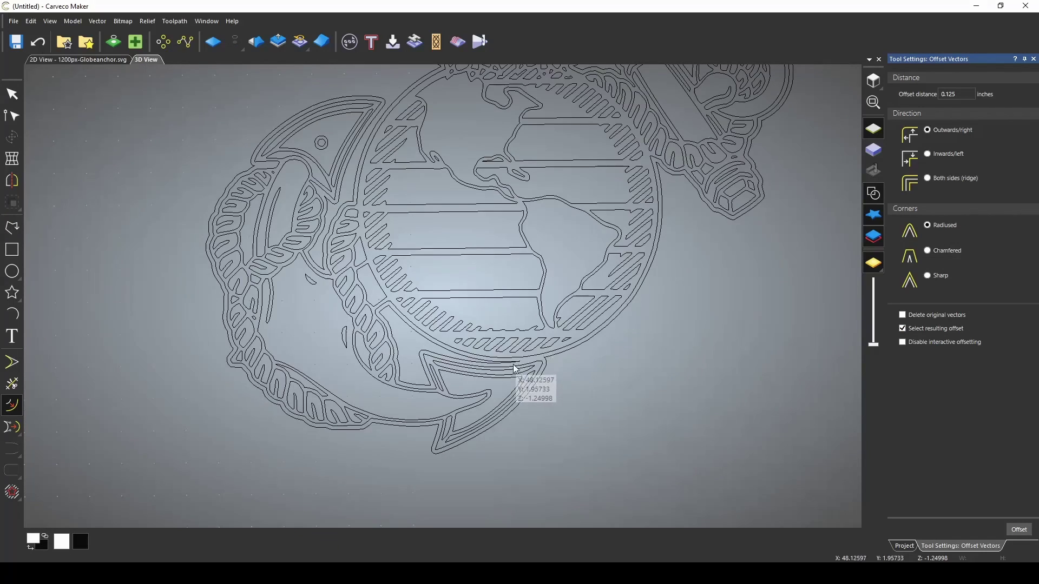
pyautogui.click(514, 368)
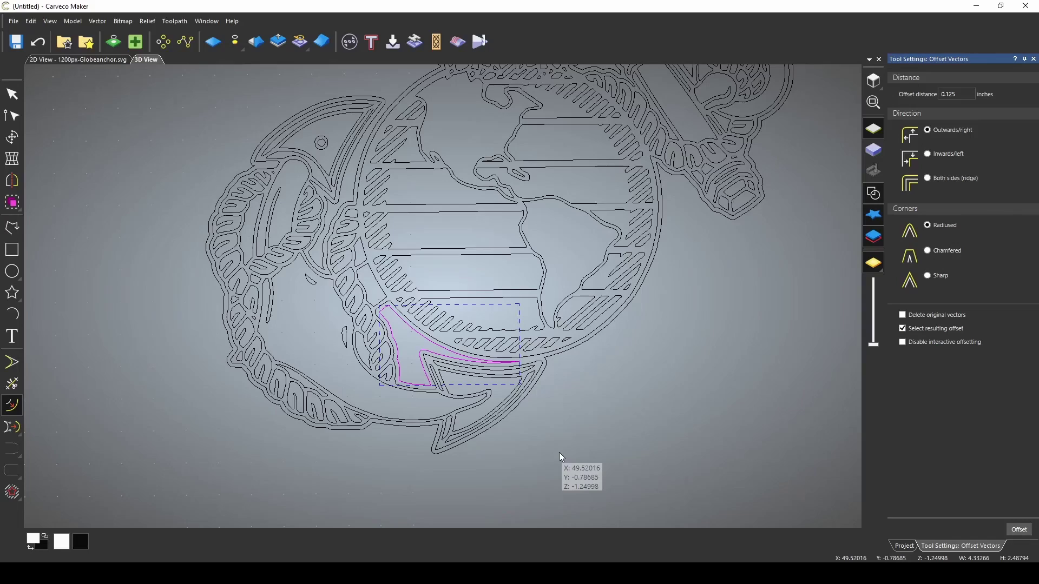
pyautogui.scroll(-1, 595, 327)
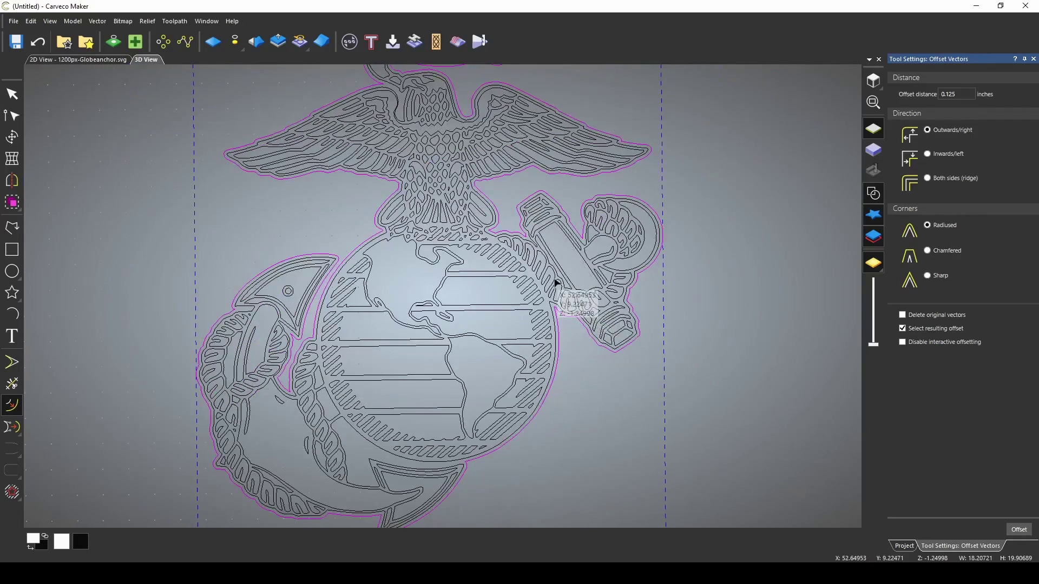
pyautogui.scroll(-1, 555, 282)
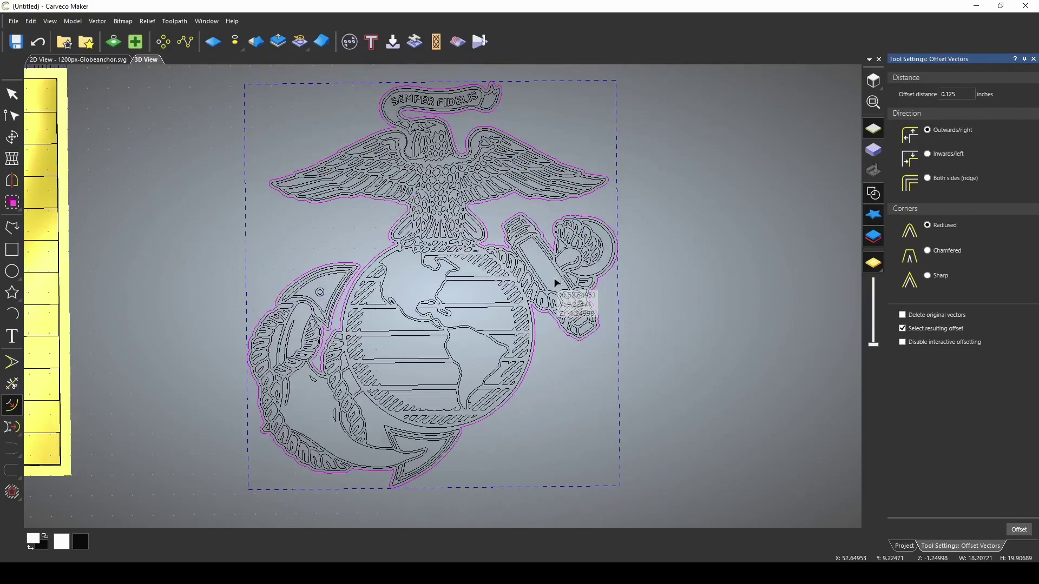
# Select all the emblem vectors and move them onto the flag's striped area with the Transform tool.
pyautogui.scroll(-3, 556, 283)
pyautogui.scroll(-2, 551, 389)
pyautogui.moveTo(294, 131); pyautogui.dragTo(560, 401)
pyautogui.press('t')
pyautogui.moveTo(402, 289); pyautogui.dragTo(187, 282)
pyautogui.scroll(3, 243, 266)
pyautogui.scroll(-1, 243, 266)
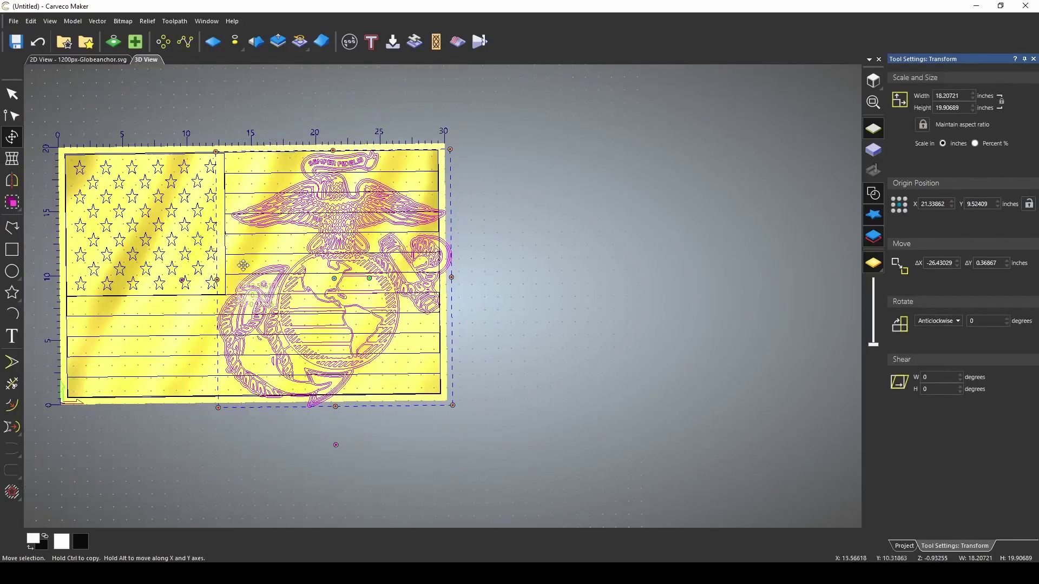
# Scale the emblem to about 13.32 x 14.56 inches and position its centre at about X 20.89, Y 9.92 on the stripes.
pyautogui.moveTo(449, 149); pyautogui.dragTo(389, 221)
pyautogui.moveTo(327, 347); pyautogui.dragTo(353, 307)
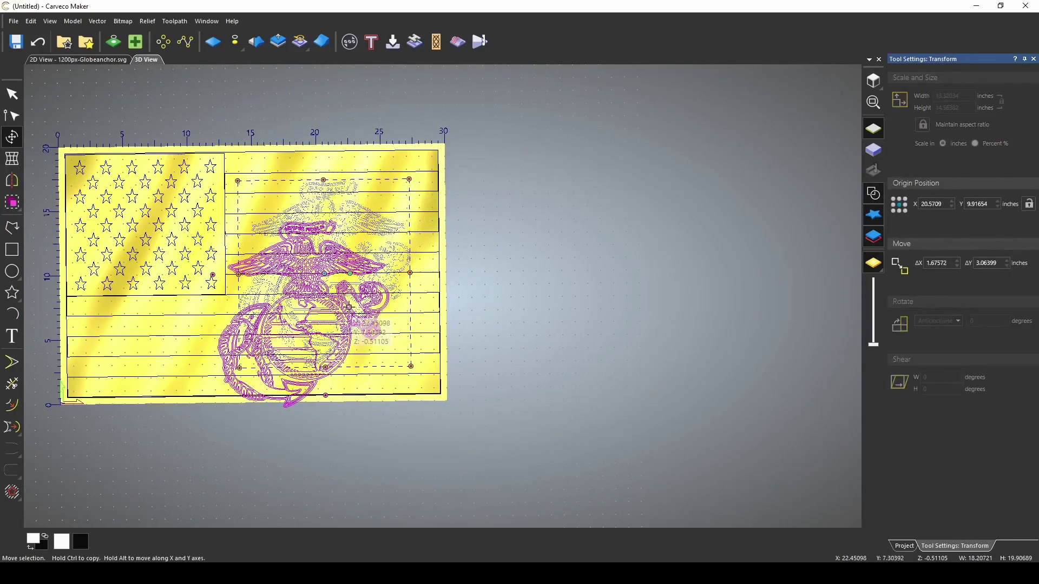
pyautogui.scroll(-1, 354, 336)
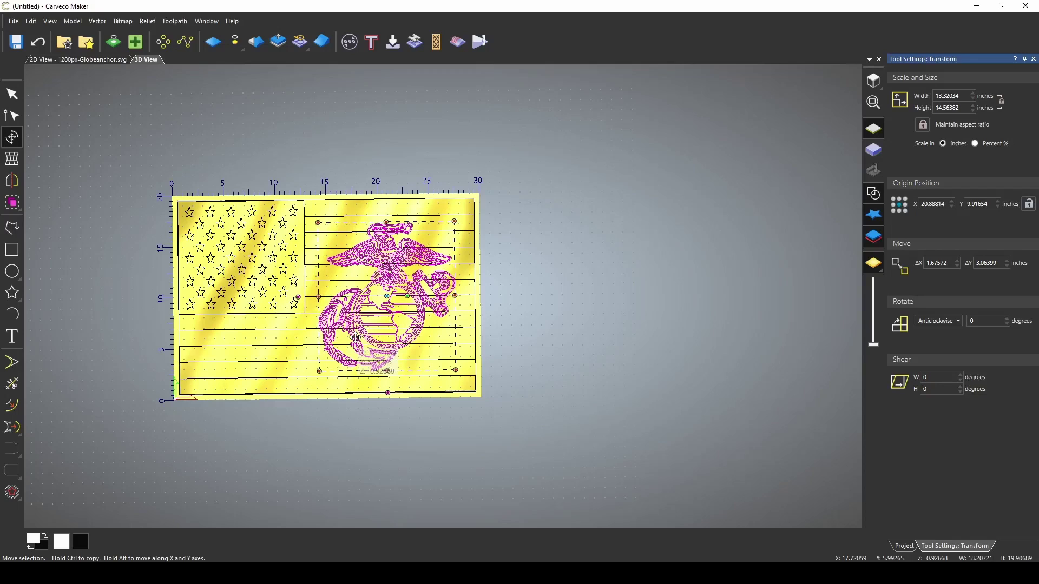
# Nudge the emblem sideways until its centre sits at about X 21.17, Y 9.98 on the stripes, and deselect it.
pyautogui.press('Right')
pyautogui.press('Right')
pyautogui.press('Right')
pyautogui.press('Right')
pyautogui.press('Right')
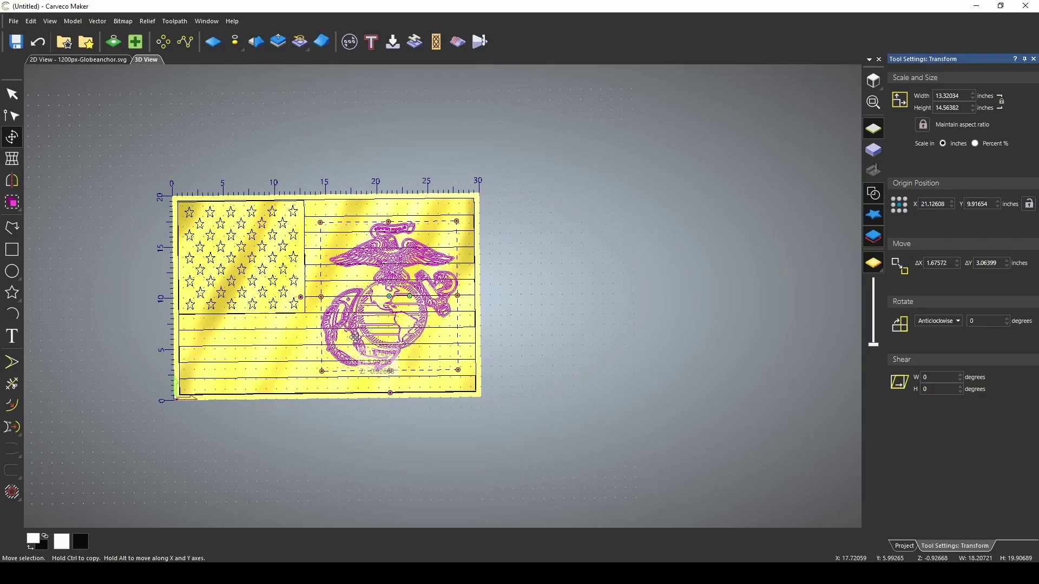
pyautogui.scroll(1, 355, 336)
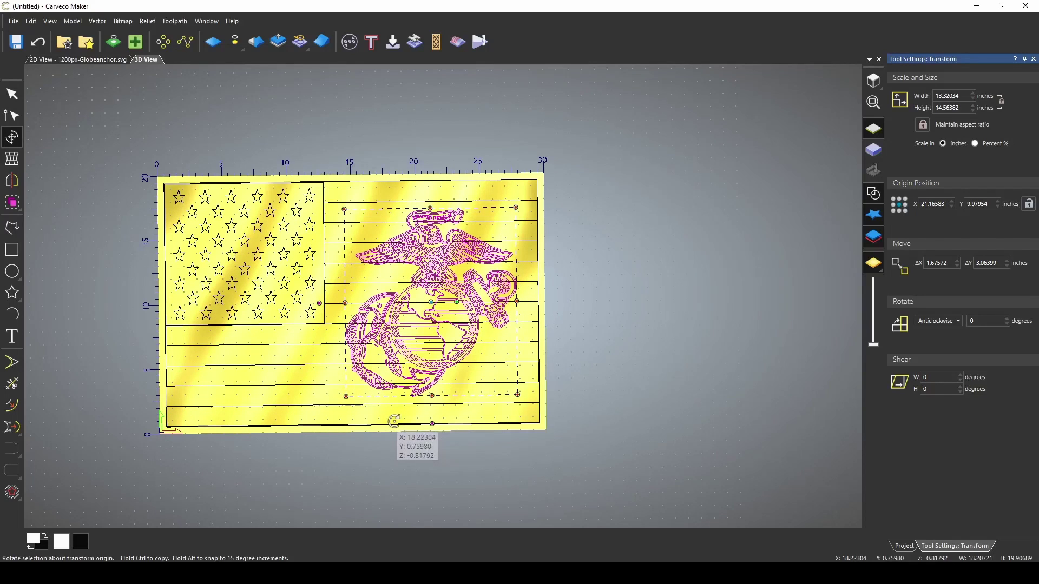
pyautogui.press('Left')
pyautogui.press('Left')
pyautogui.press('Left')
pyautogui.press('Left')
pyautogui.press('Left')
pyautogui.press('Left')
pyautogui.press('Left')
pyautogui.press('Left')
pyautogui.press('Left')
pyautogui.press('Left')
pyautogui.press('Left')
pyautogui.press('Left')
pyautogui.press('Left')
pyautogui.press('Left')
pyautogui.press('Left')
pyautogui.press('Left')
pyautogui.press('Left')
pyautogui.press('Left')
pyautogui.press('Left')
pyautogui.press('Left')
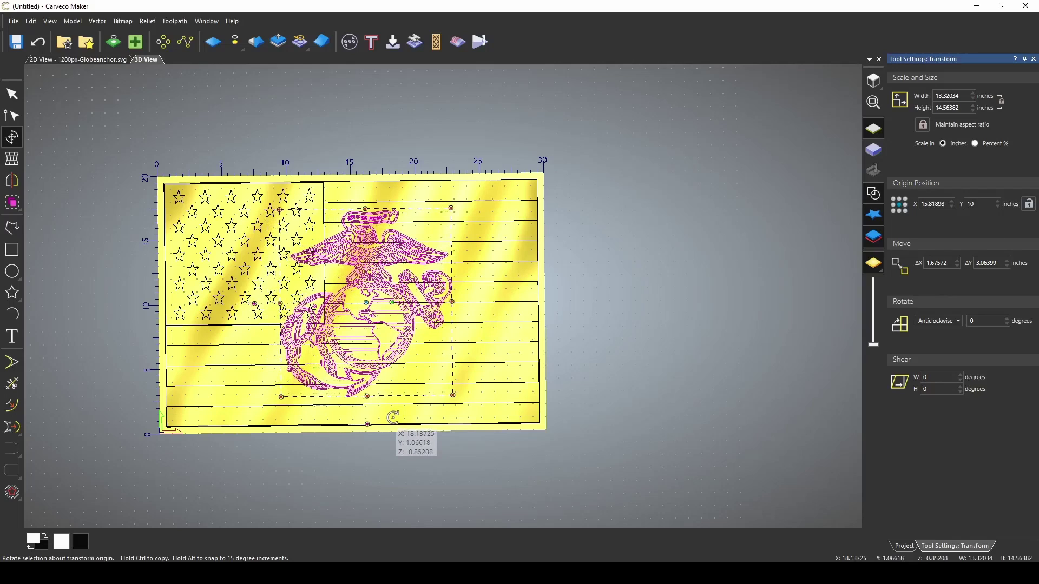
pyautogui.press('Right')
pyautogui.press('Right')
pyautogui.press('Right')
pyautogui.press('Right')
pyautogui.press('Right')
pyautogui.press('Right')
pyautogui.press('Right')
pyautogui.press('Right')
pyautogui.press('Right')
pyautogui.press('Right')
pyautogui.press('Right')
pyautogui.press('Right')
pyautogui.press('Right')
pyautogui.press('Right')
pyautogui.press('Right')
pyautogui.press('Right')
pyautogui.press('Right')
pyautogui.press('Right')
pyautogui.press('Right')
pyautogui.press('Right')
pyautogui.click(588, 309)
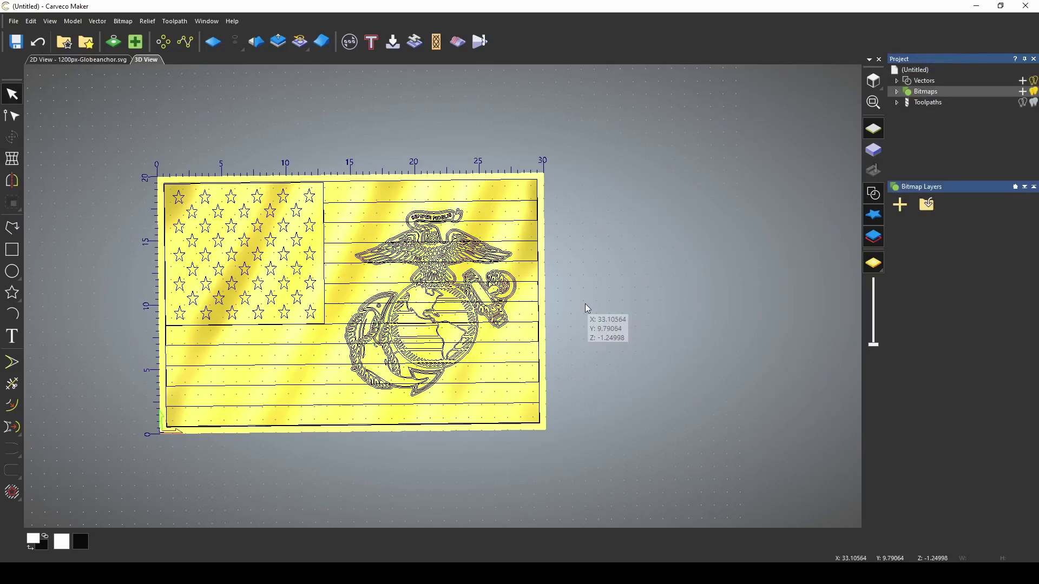
# Select the stripe vectors with the emblem's outer offset contour and weld them together.
pyautogui.click(537, 418)
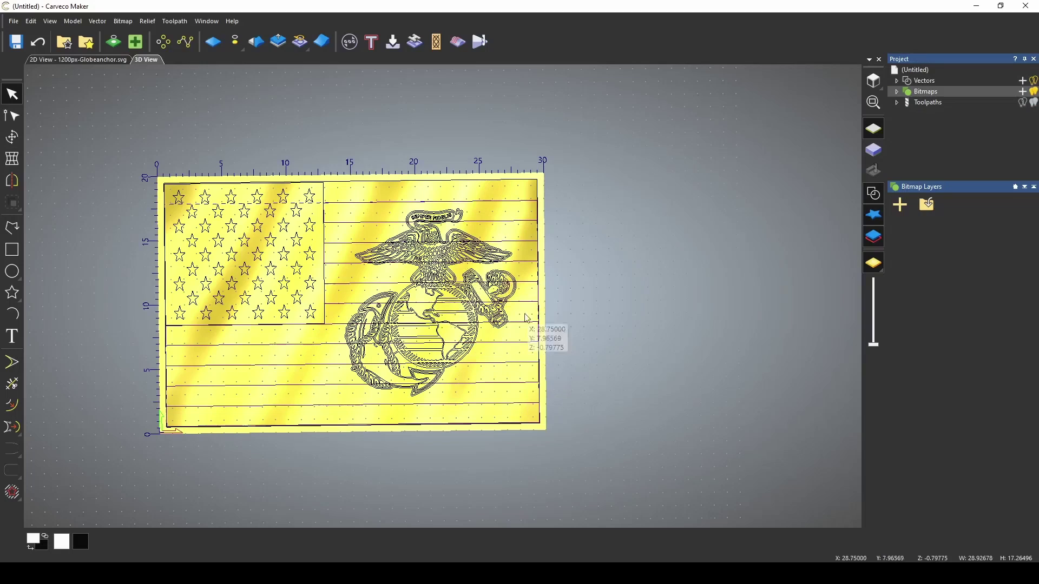
pyautogui.scroll(5, 511, 291)
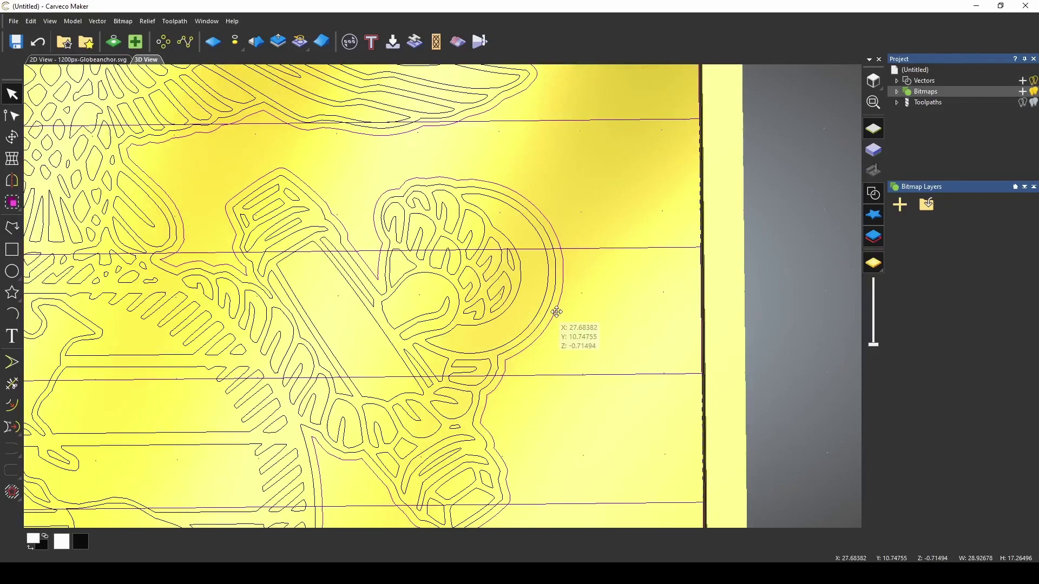
pyautogui.scroll(-5, 556, 312)
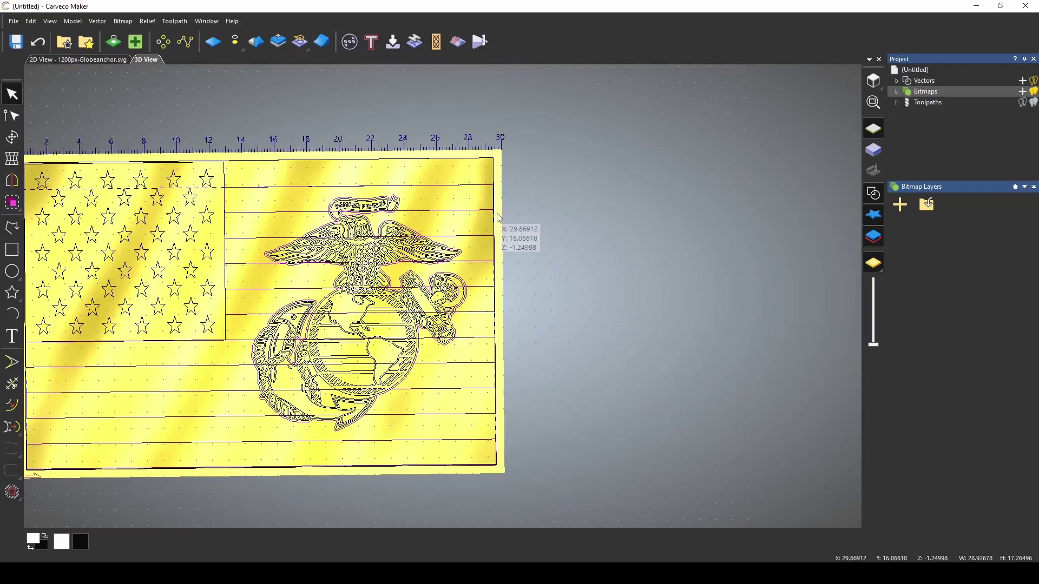
pyautogui.rightClick(478, 208)
pyautogui.moveTo(556, 401)
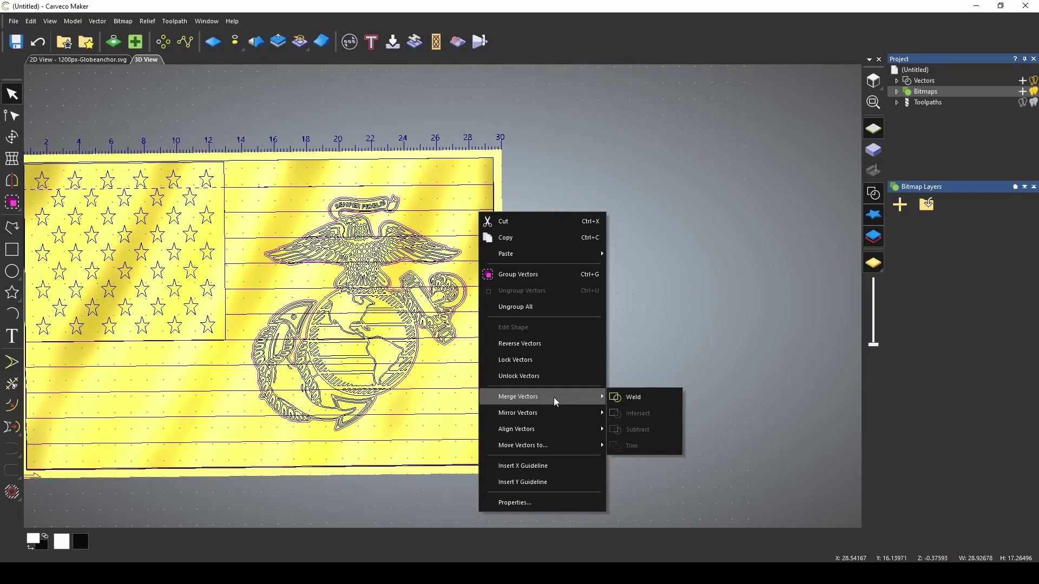
pyautogui.click(647, 398)
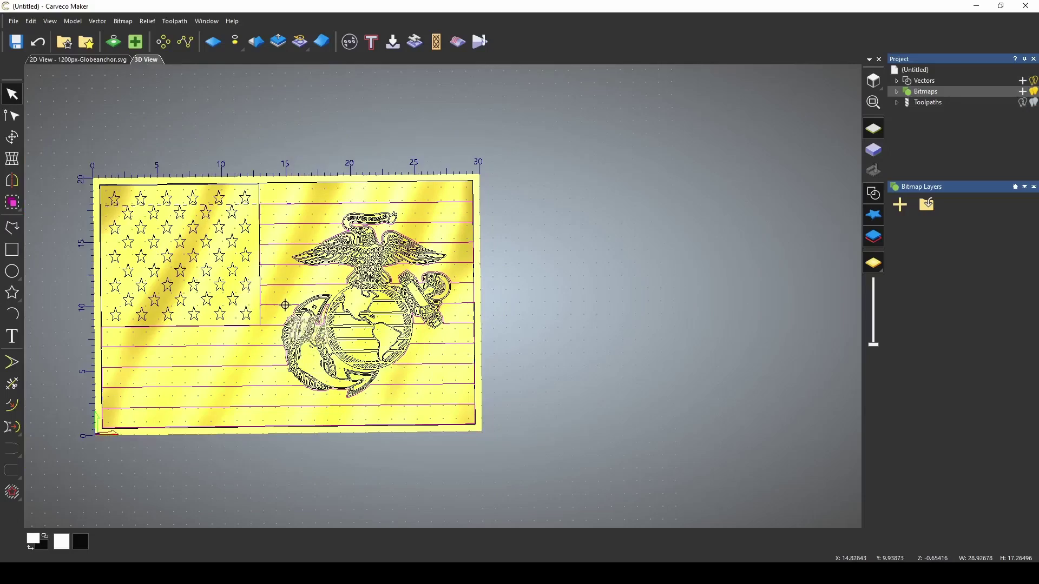
# Inspect the welded outline around the eagle and anchor, and delete the small leftover loop between the anchor and the globe.
pyautogui.scroll(5, 314, 281)
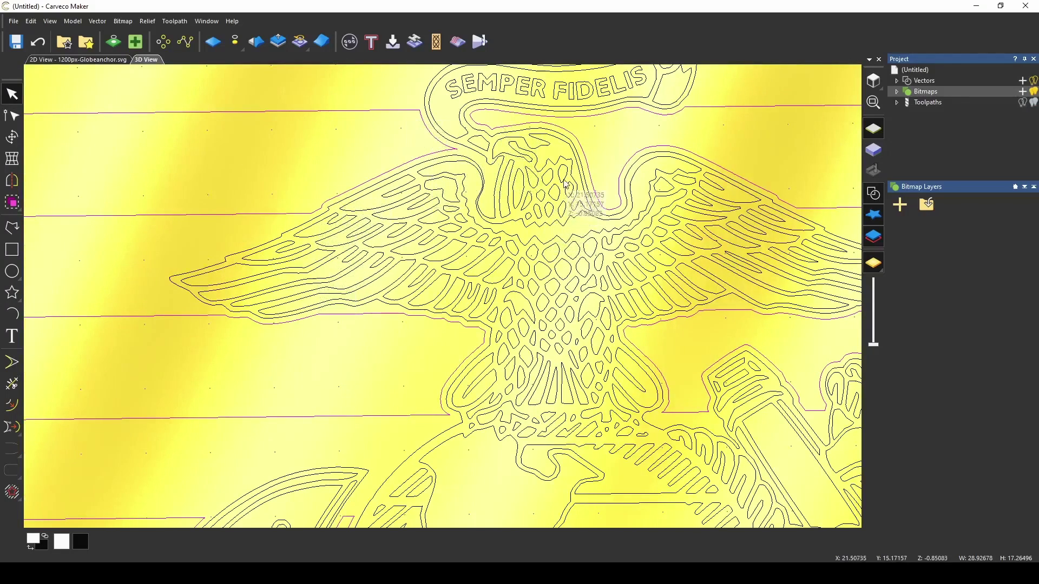
pyautogui.scroll(4, 390, 395)
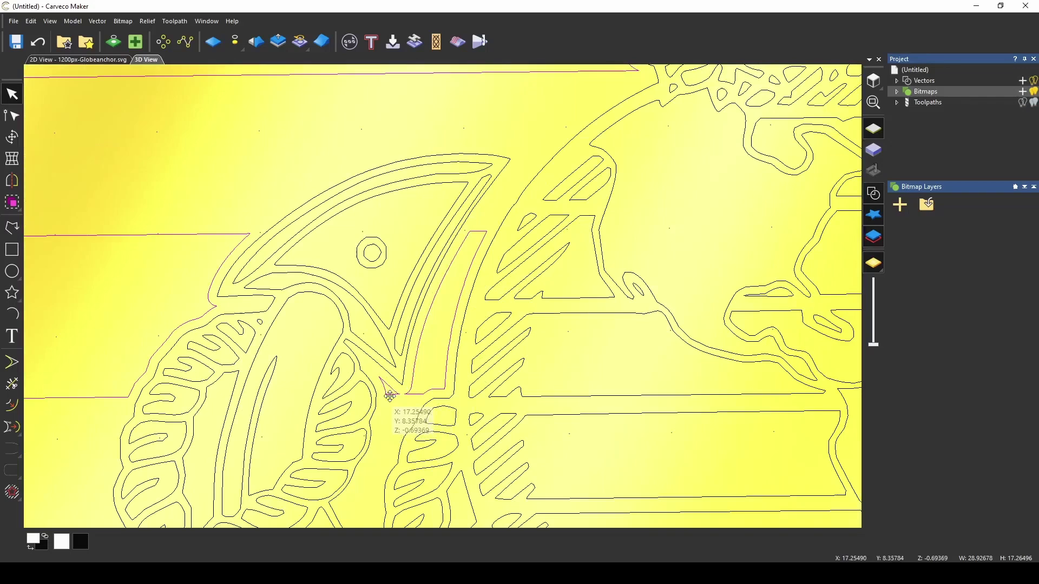
pyautogui.click(390, 392)
pyautogui.press('Delete')
pyautogui.scroll(-4, 439, 314)
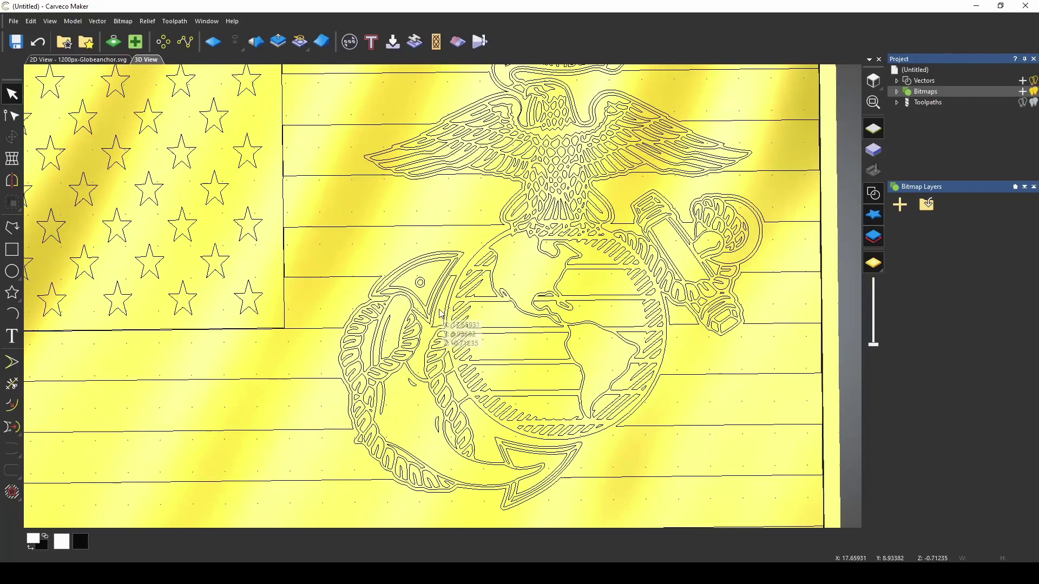
# Reselect the welded stripe vectors and start Scale Relief with the mask set to the selected vector.
pyautogui.click(692, 327)
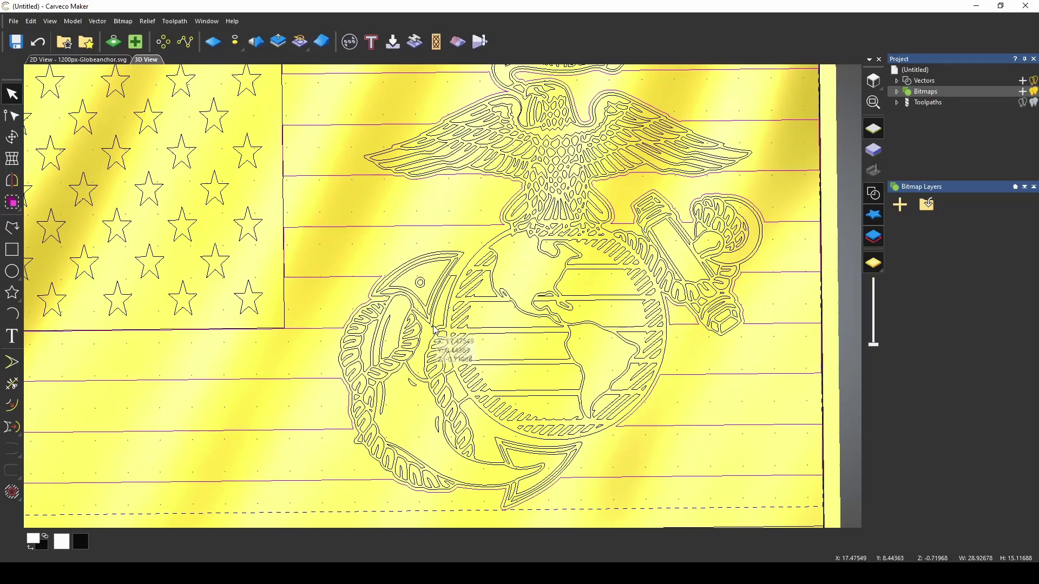
pyautogui.scroll(-1, 434, 327)
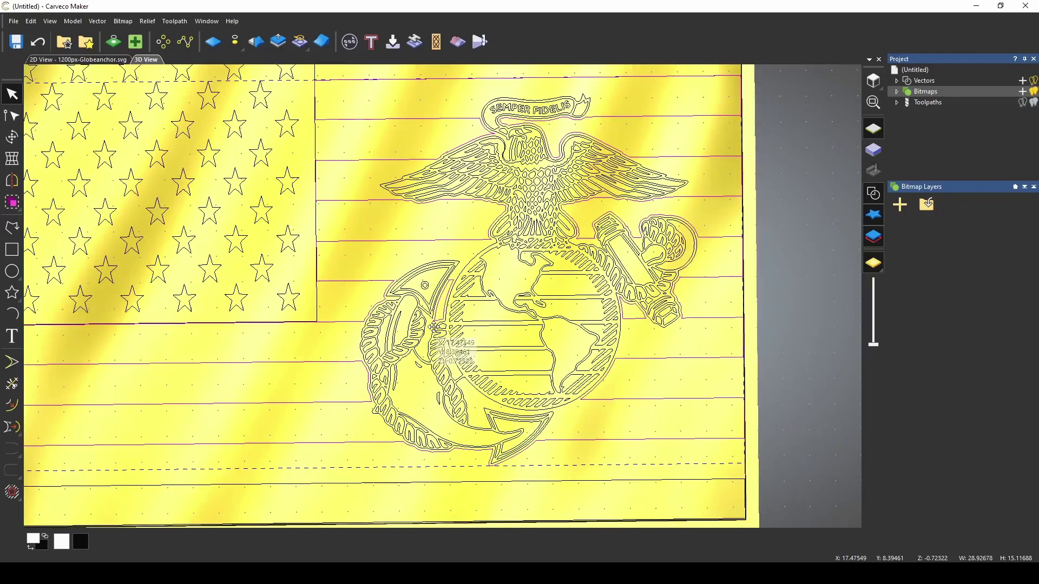
pyautogui.scroll(-1, 434, 326)
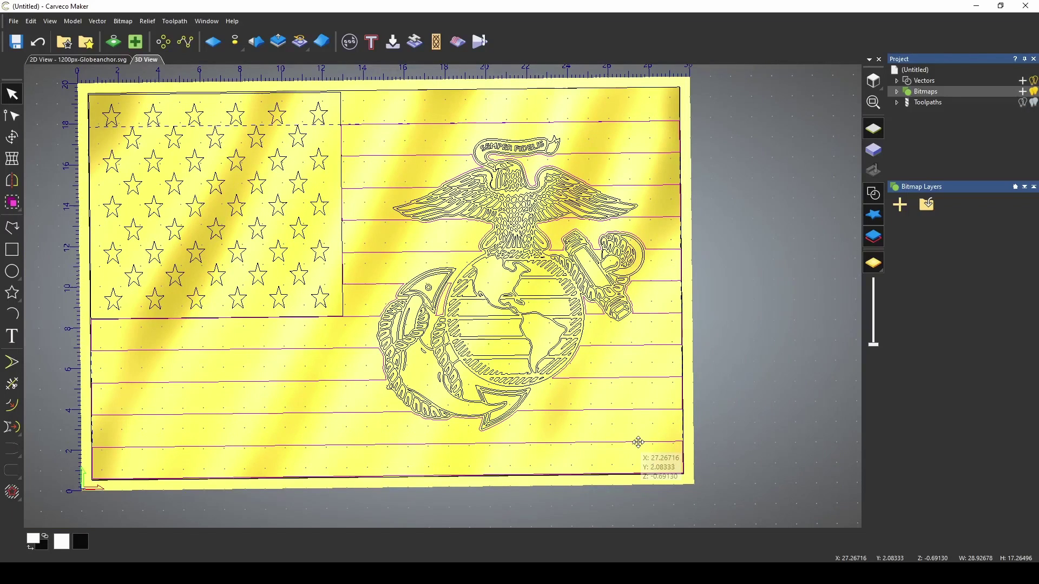
pyautogui.rightClick(639, 176)
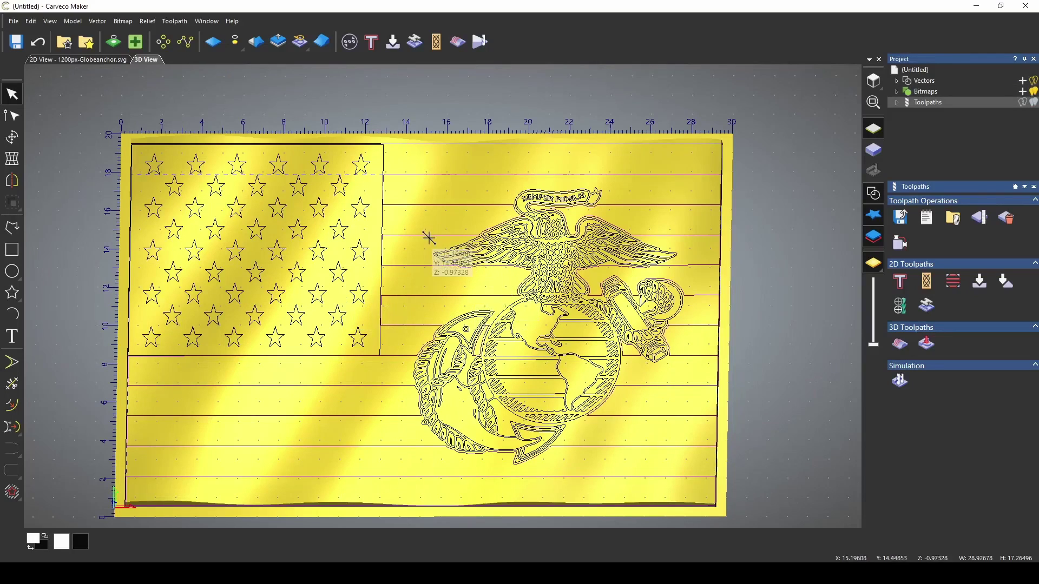
pyautogui.click(279, 41)
pyautogui.click(927, 94)
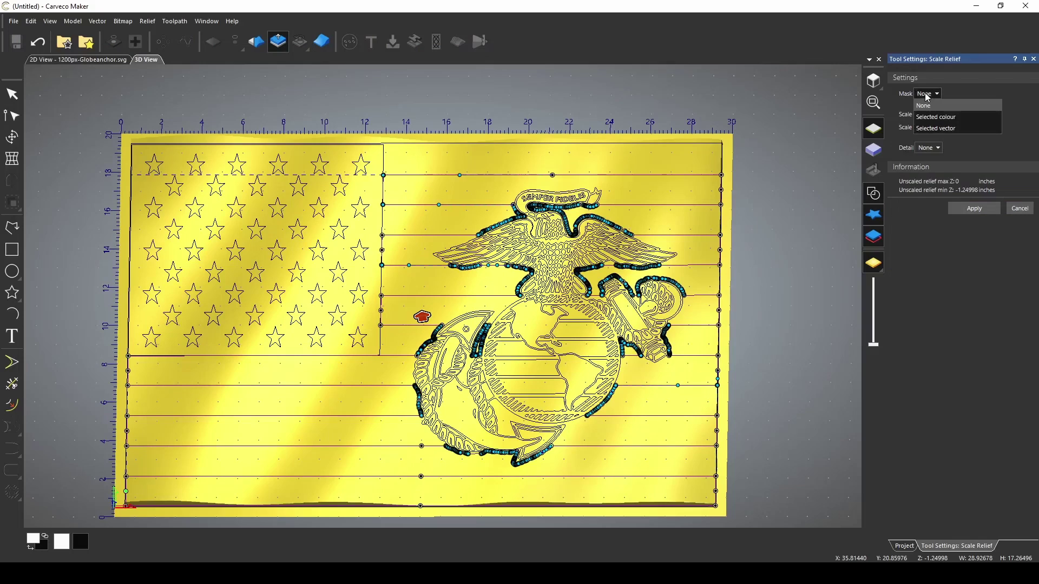
pyautogui.click(946, 128)
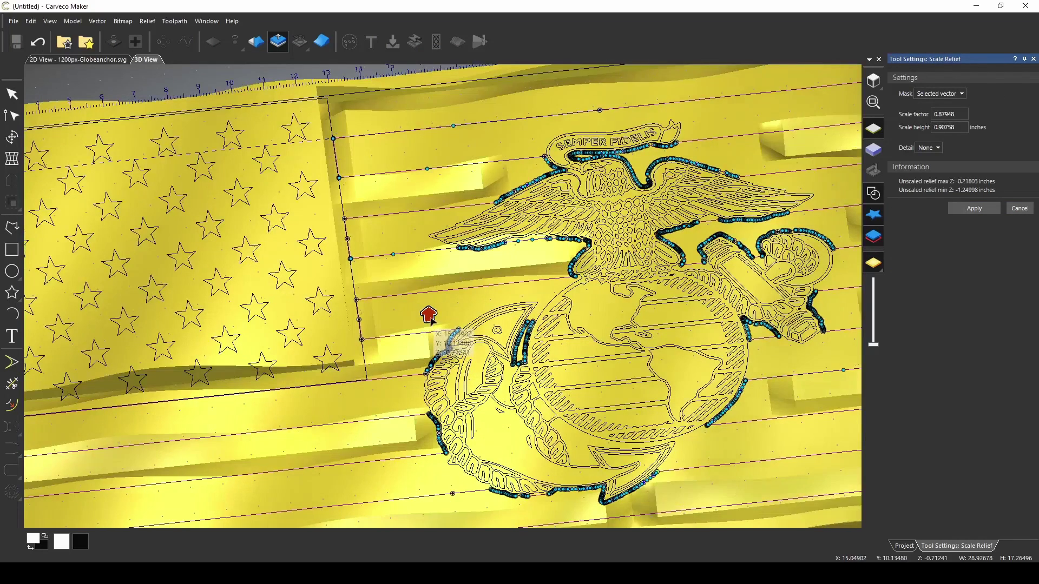
# Scale the relief within the stripe vectors to a height of 0.5 inches, previewed with the vectors hidden, and apply it.
pyautogui.scroll(-3, 506, 287)
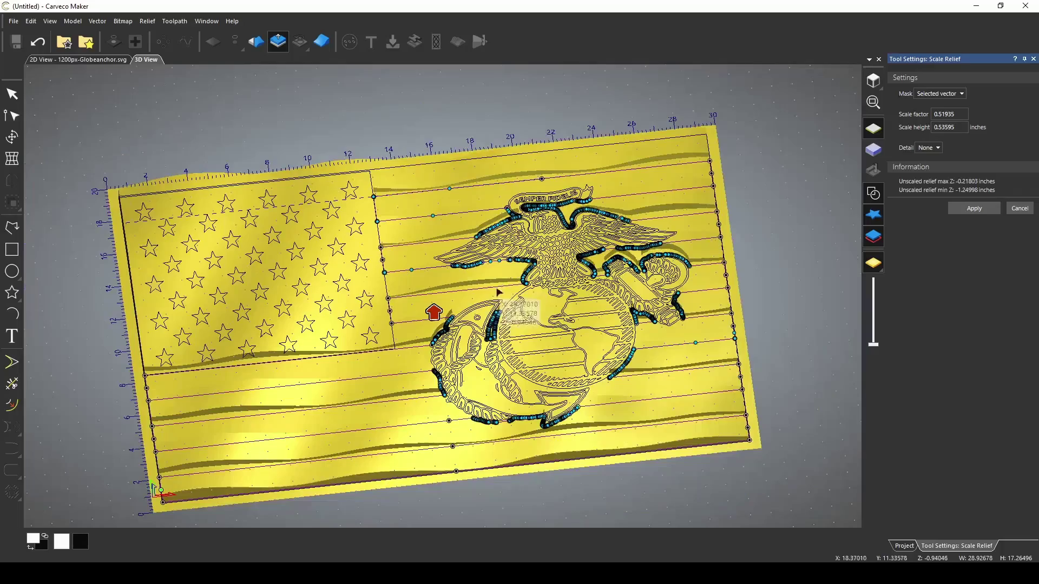
pyautogui.moveTo(462, 316); pyautogui.dragTo(454, 376)
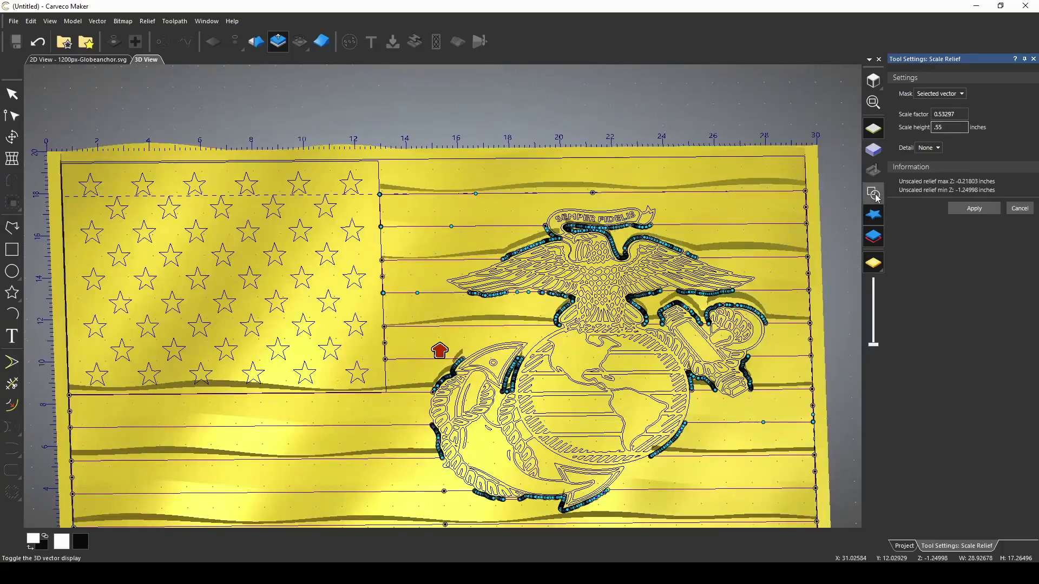
pyautogui.click(875, 198)
pyautogui.scroll(-3, 508, 403)
pyautogui.scroll(3, 464, 382)
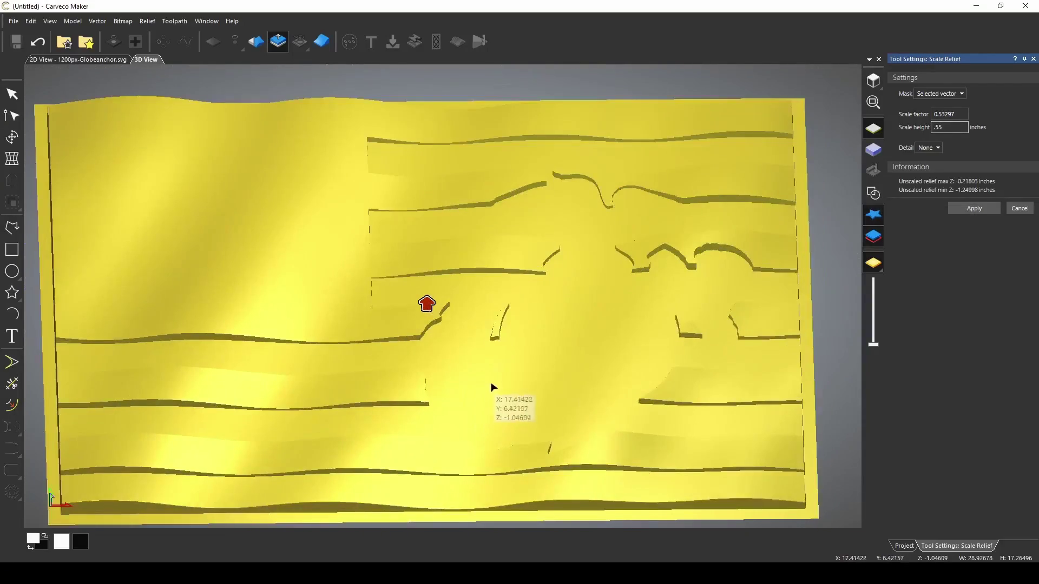
pyautogui.moveTo(491, 388); pyautogui.dragTo(493, 362)
pyautogui.write('5')
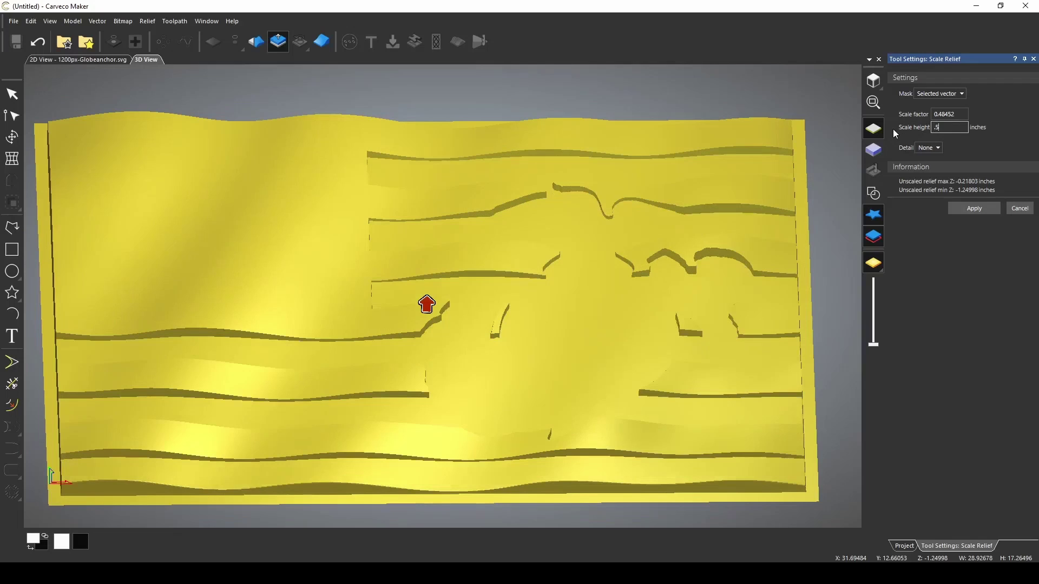
pyautogui.scroll(2, 471, 330)
pyautogui.scroll(-2, 476, 300)
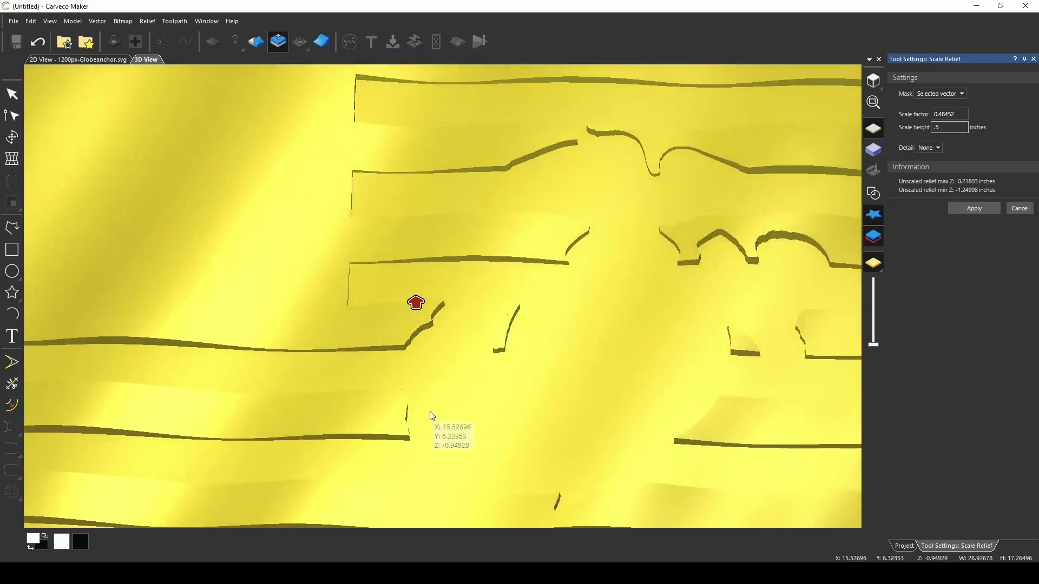
pyautogui.click(973, 208)
# Select all the star vectors and preview their relief at a scale height of 0.55 inches with the vectors hidden.
pyautogui.click(880, 197)
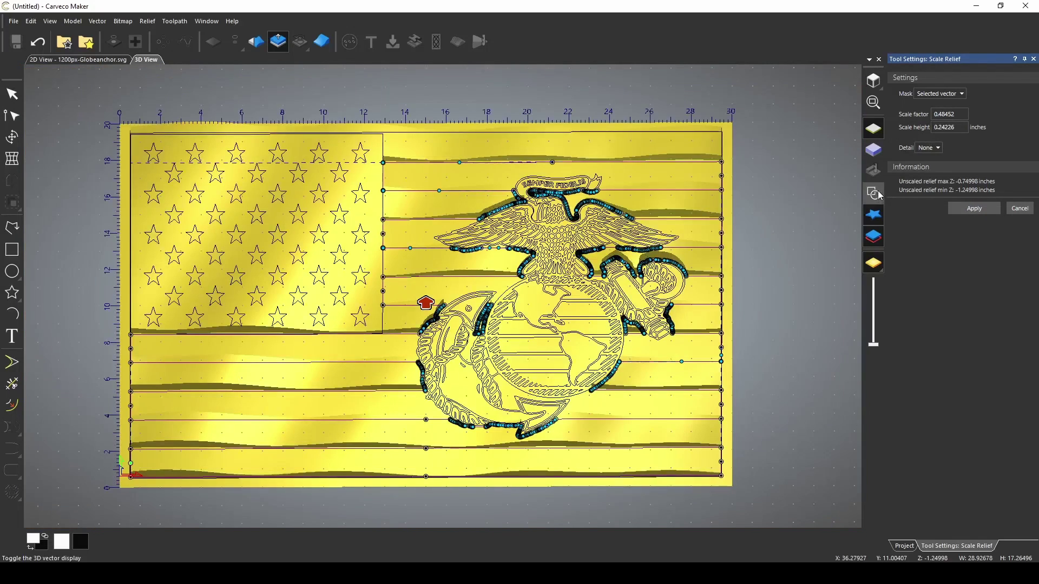
pyautogui.moveTo(127, 96); pyautogui.dragTo(379, 342)
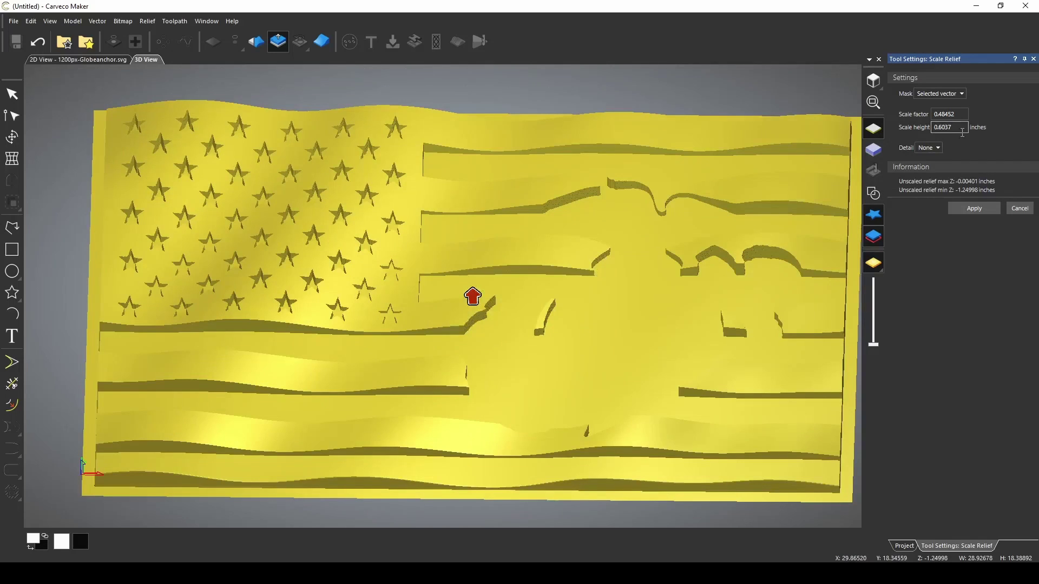
pyautogui.write('.55')
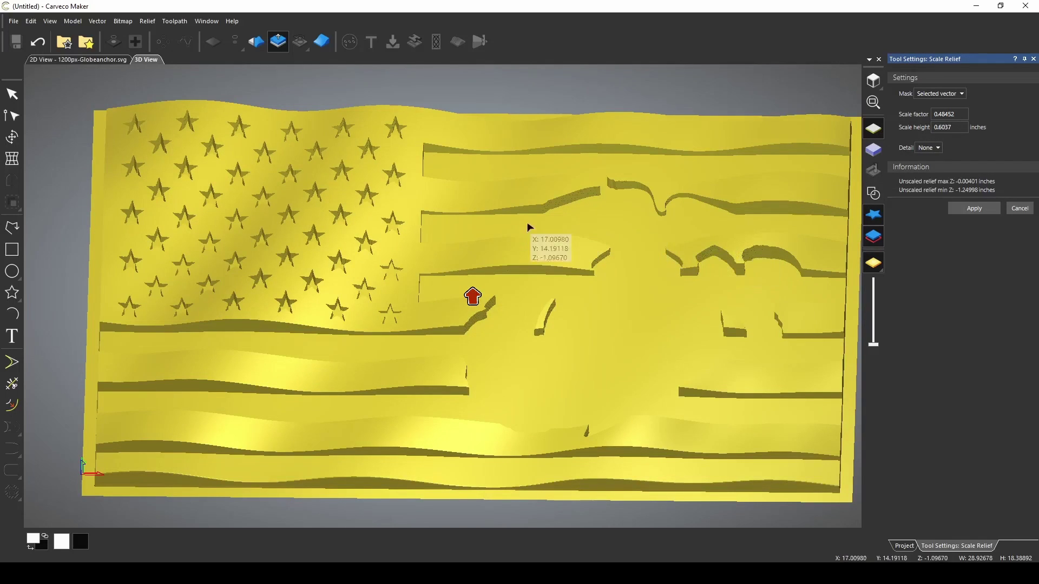
pyautogui.scroll(3, 429, 249)
pyautogui.moveTo(428, 244)
pyautogui.mouseDown()
pyautogui.moveTo(407, 303)
pyautogui.moveTo(430, 254)
pyautogui.mouseUp()
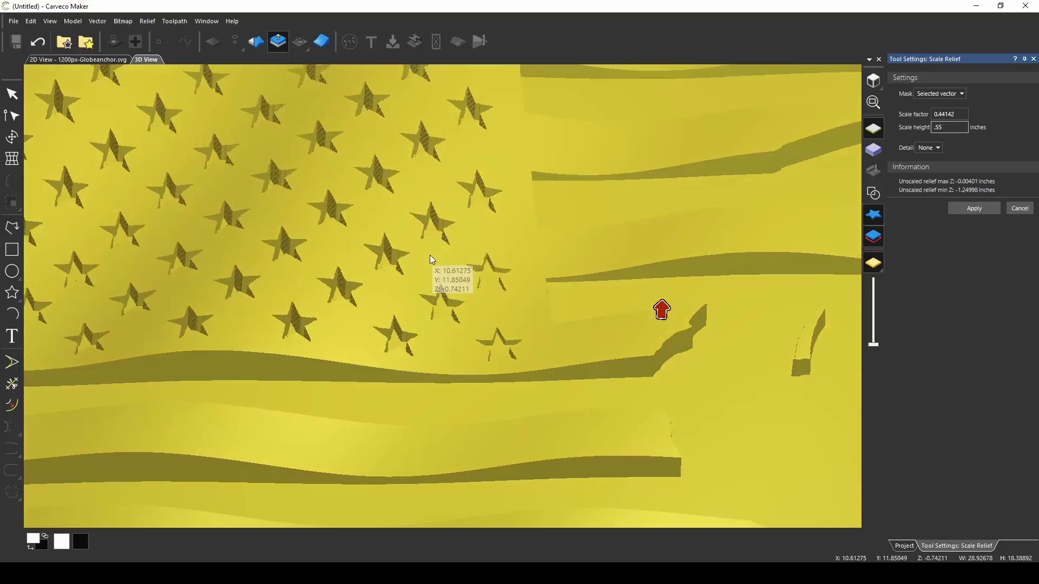
# Set the stars' scale height to 0.6 inches and apply the relief scaling.
pyautogui.moveTo(947, 127); pyautogui.dragTo(885, 128)
pyautogui.write('.6')
pyautogui.scroll(-3, 193, 211)
pyautogui.moveTo(194, 211); pyautogui.dragTo(379, 243)
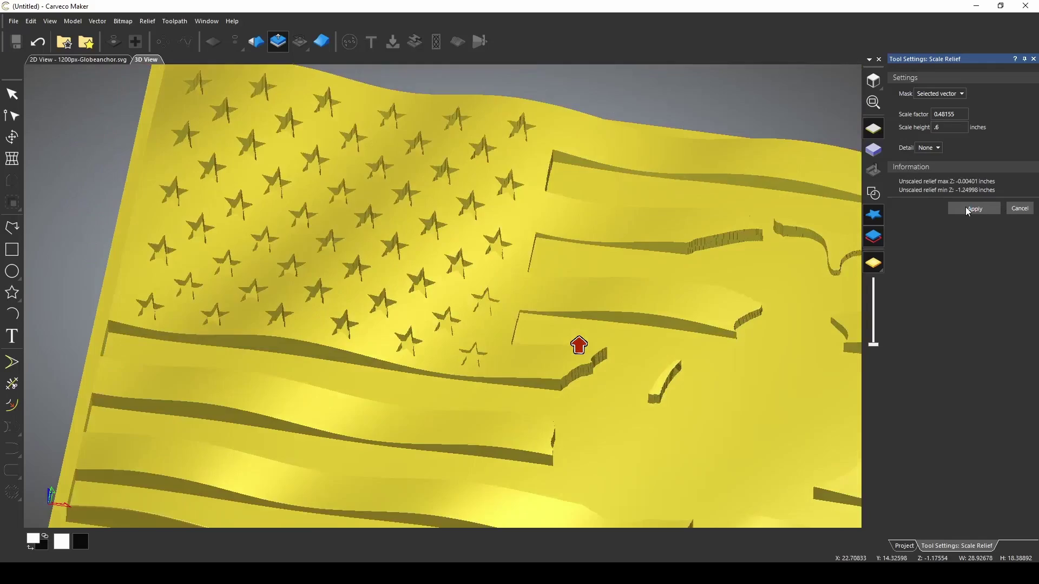
pyautogui.click(968, 210)
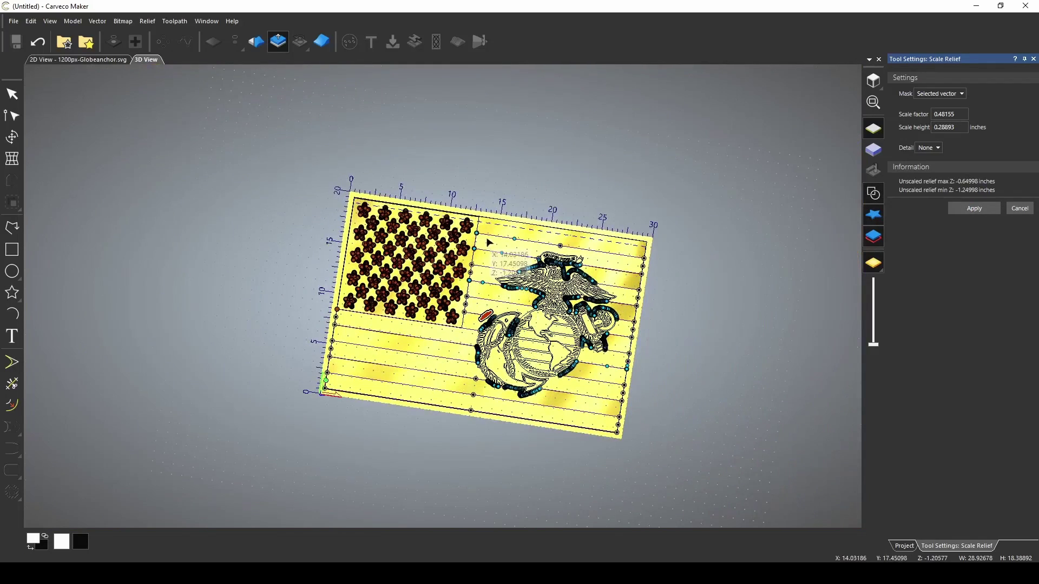
# Select the emblem vectors and preview scaling their relief to a height of about 0.35 inches with the vectors hidden.
pyautogui.moveTo(490, 230); pyautogui.dragTo(612, 430)
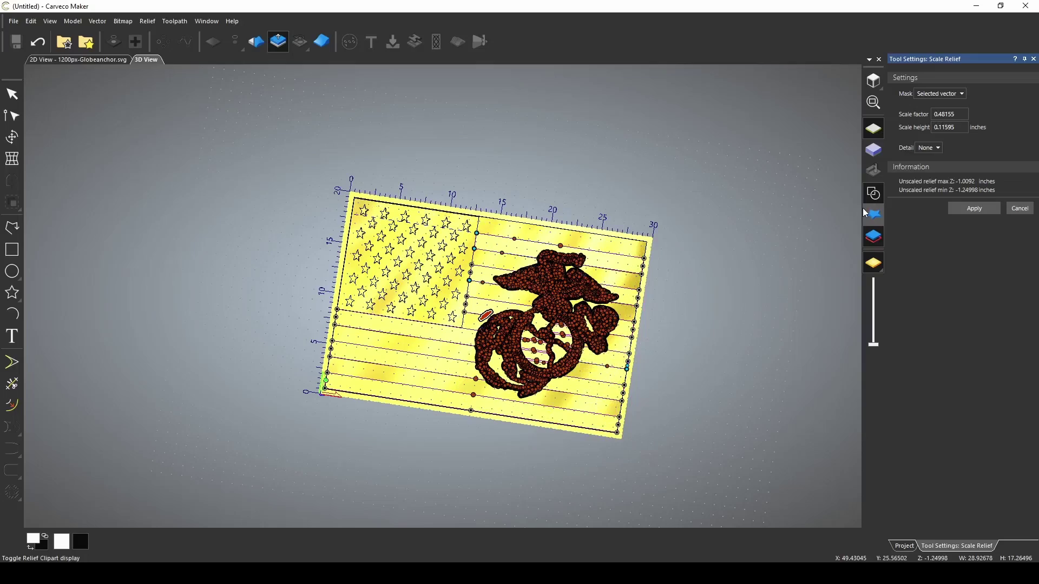
pyautogui.click(873, 193)
pyautogui.scroll(5, 524, 339)
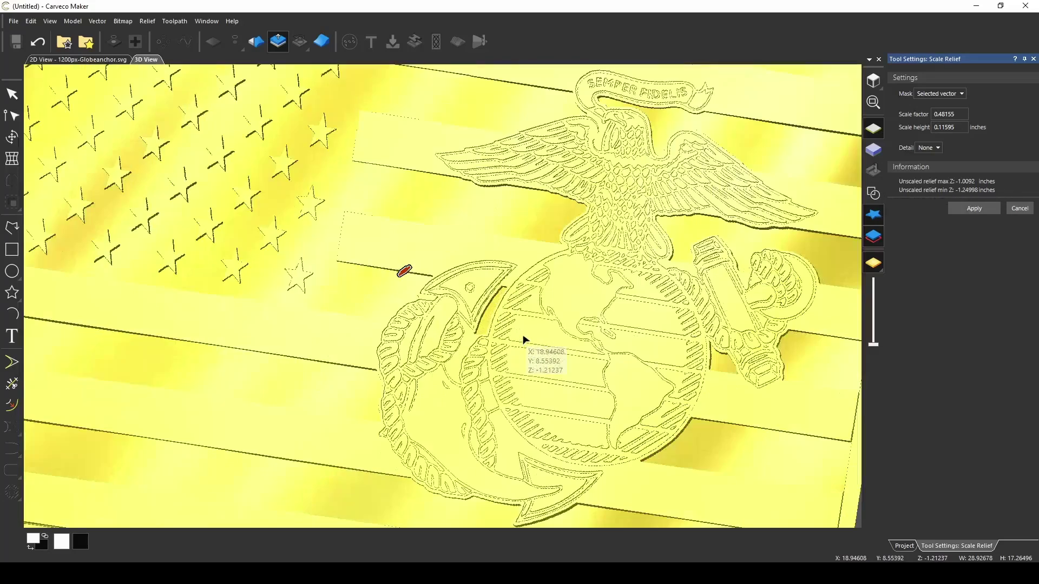
pyautogui.moveTo(524, 336); pyautogui.dragTo(410, 265)
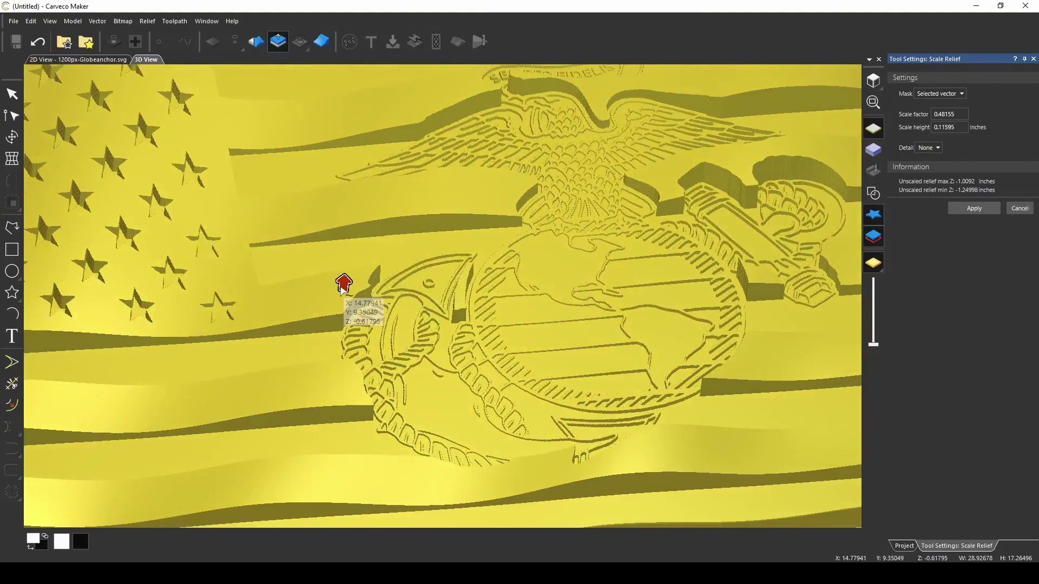
pyautogui.moveTo(341, 287); pyautogui.dragTo(341, 282)
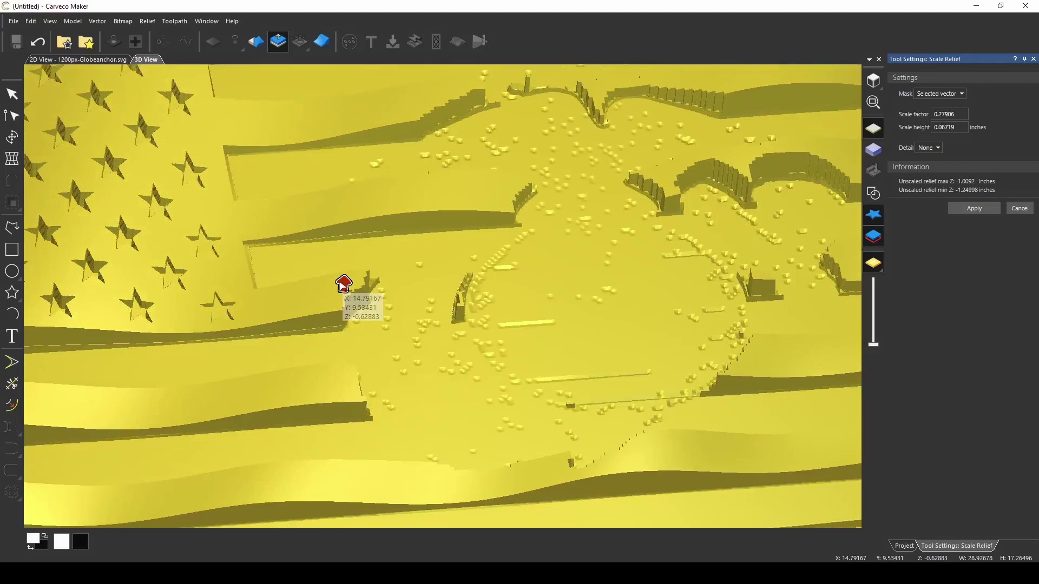
pyautogui.scroll(15, 344, 283)
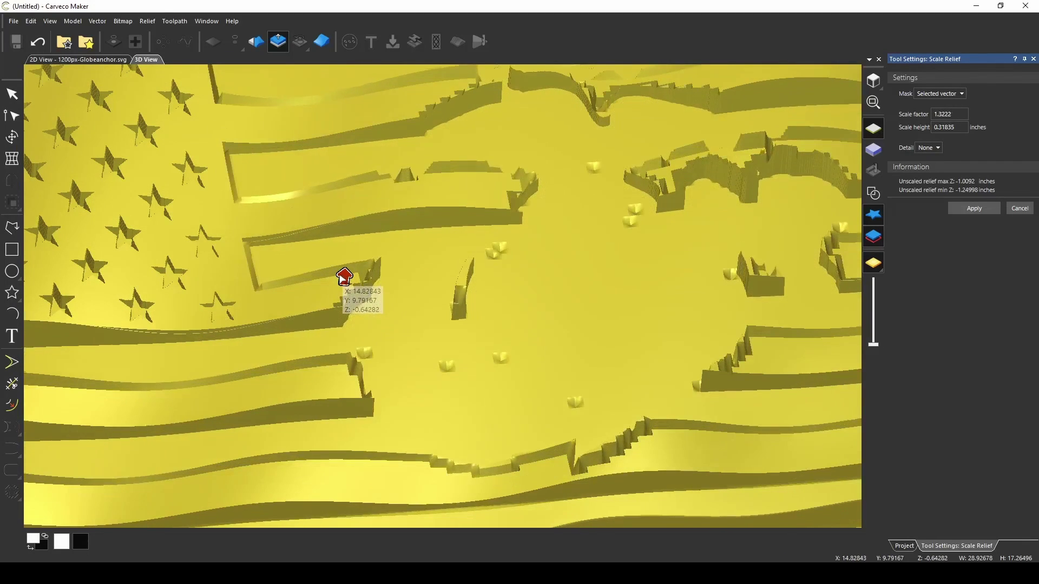
pyautogui.scroll(2, 344, 279)
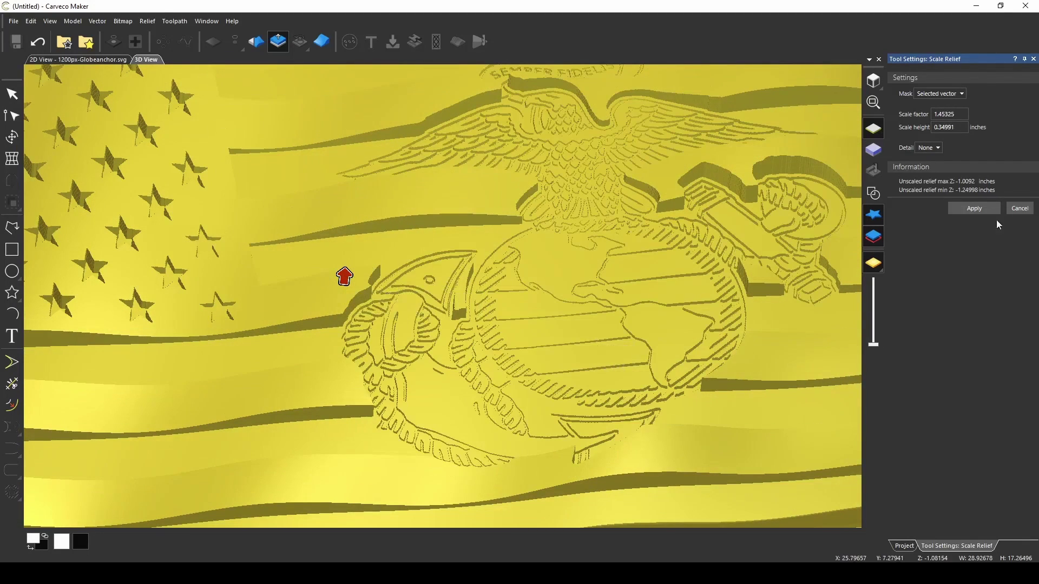
# Remove the stripe vectors from the selection so only the emblem is masked, with the vectors hidden again.
pyautogui.click(871, 195)
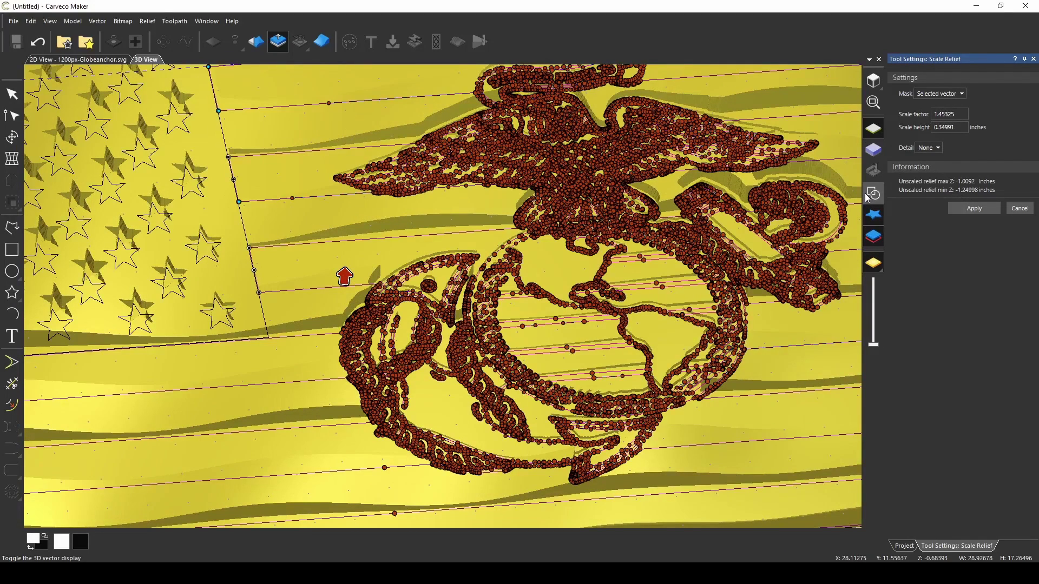
pyautogui.click(318, 292)
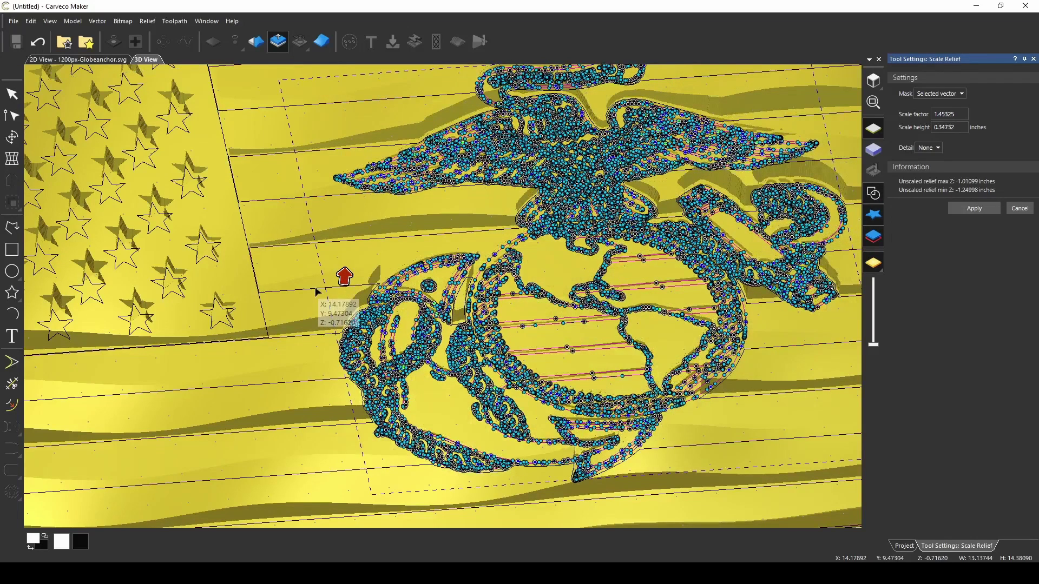
pyautogui.click(872, 193)
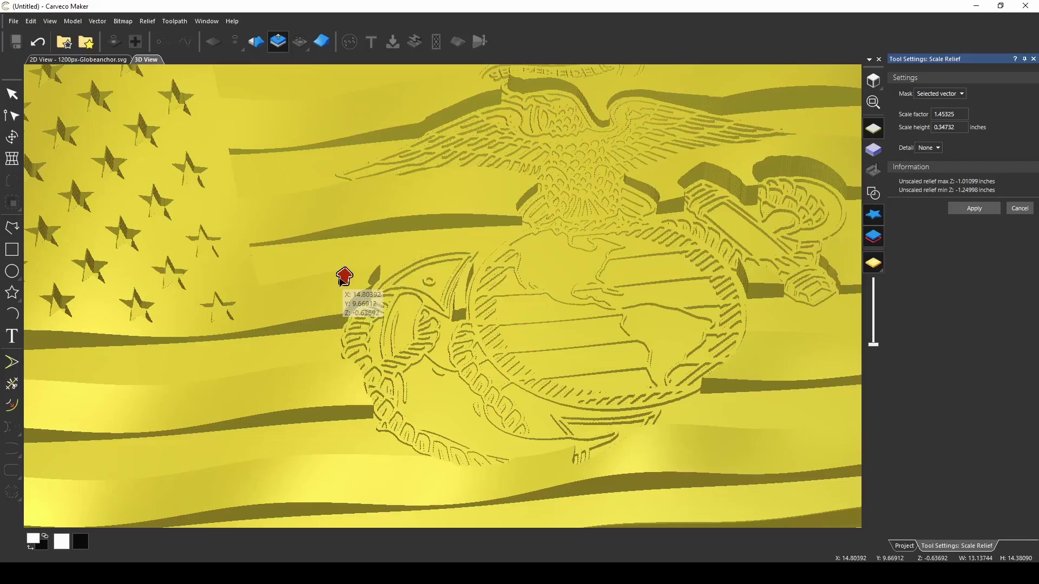
# Scale the relief within the emblem vectors to a height of about 0.99 inches and apply it.
pyautogui.moveTo(342, 278); pyautogui.dragTo(345, 259)
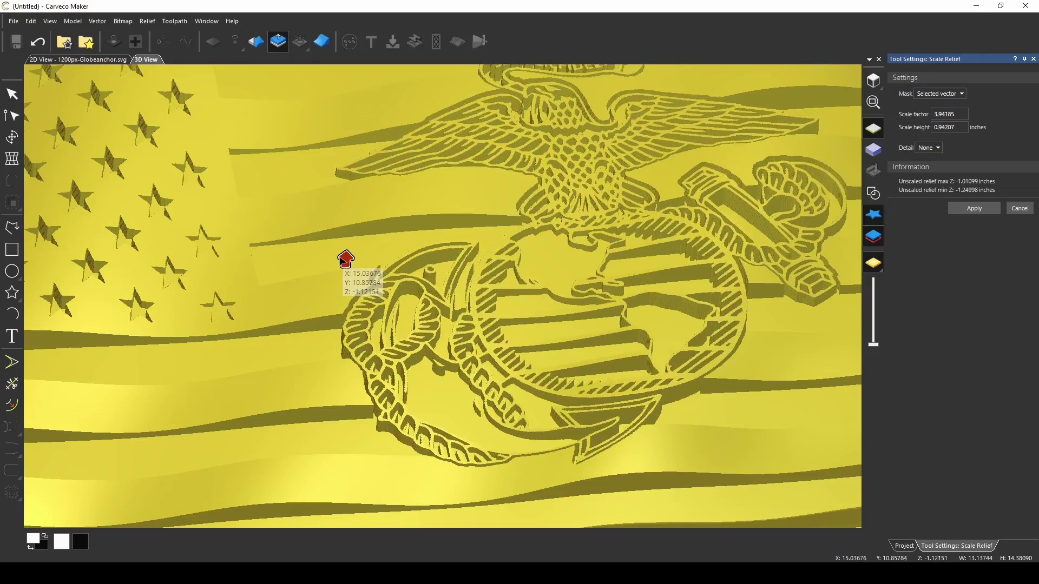
pyautogui.scroll(-1, 415, 250)
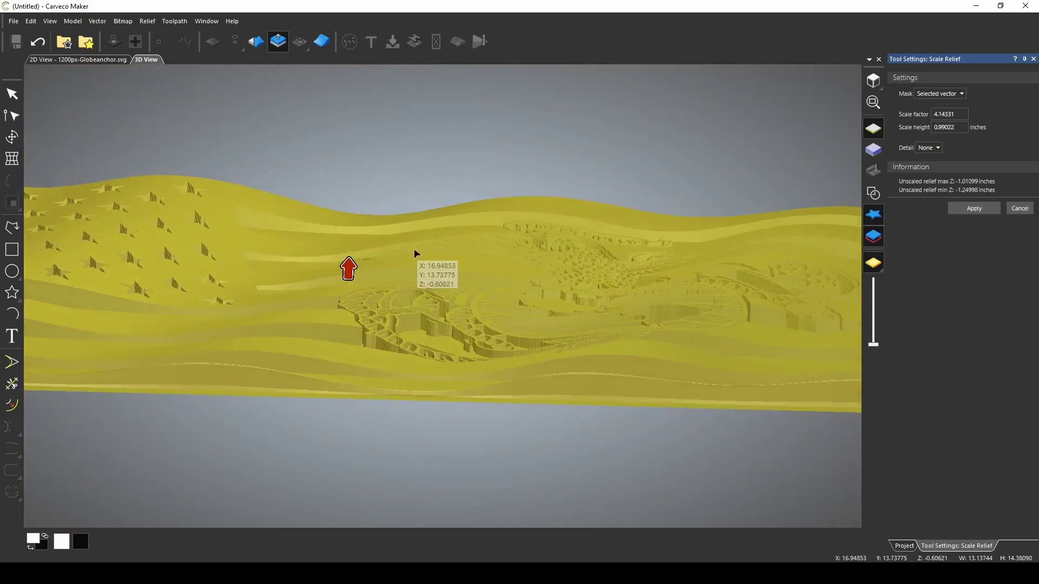
pyautogui.scroll(5, 414, 253)
pyautogui.scroll(-1, 408, 281)
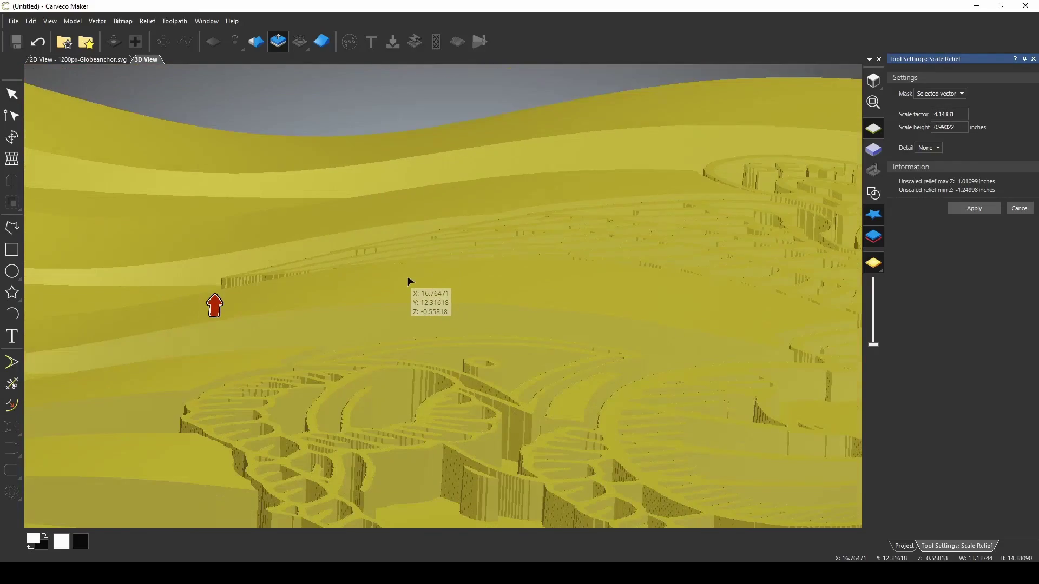
pyautogui.scroll(-4, 410, 292)
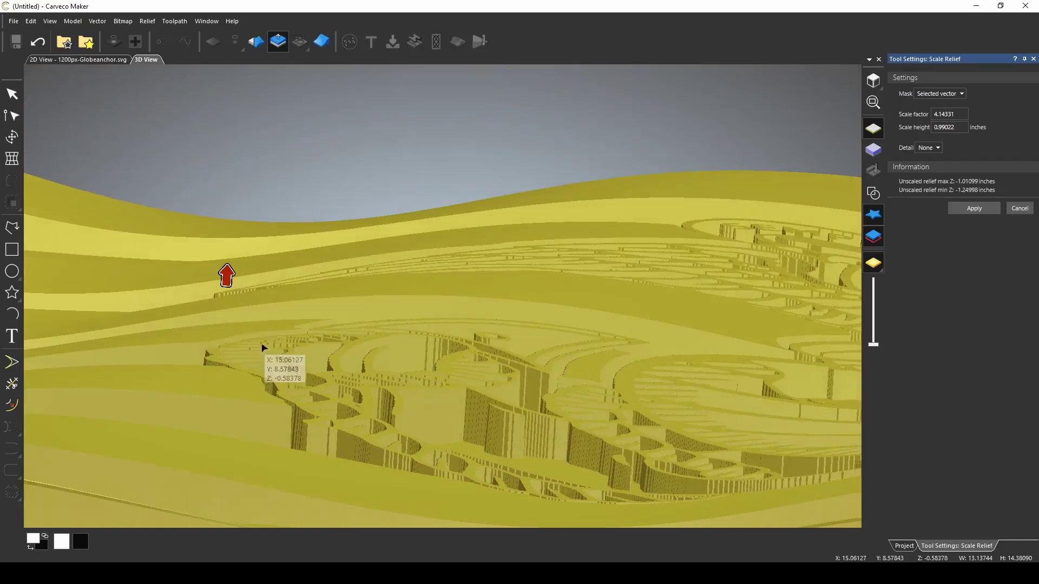
pyautogui.moveTo(228, 275); pyautogui.dragTo(228, 277)
pyautogui.moveTo(287, 339); pyautogui.dragTo(327, 419)
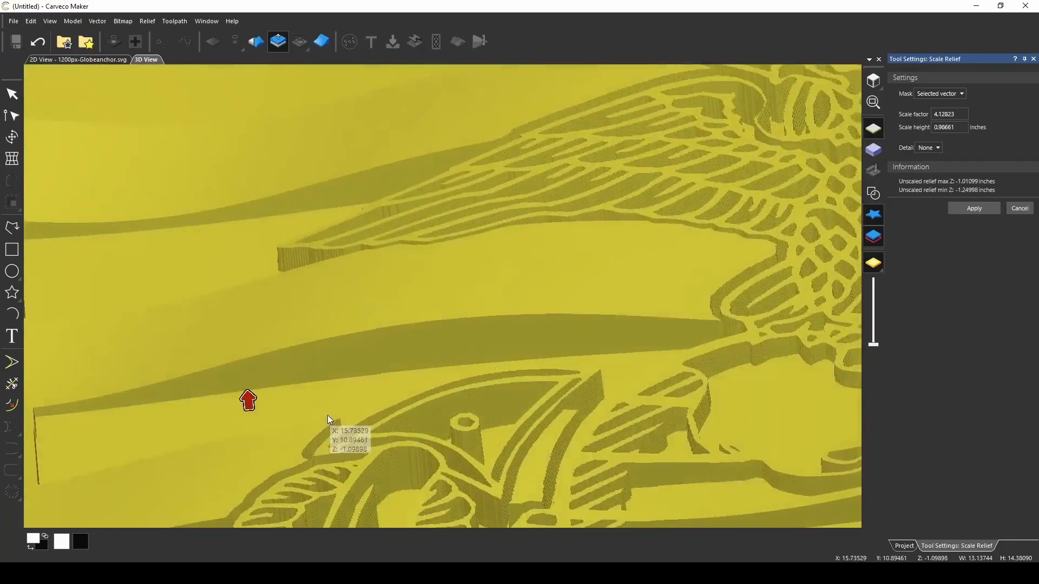
pyautogui.scroll(-6, 328, 420)
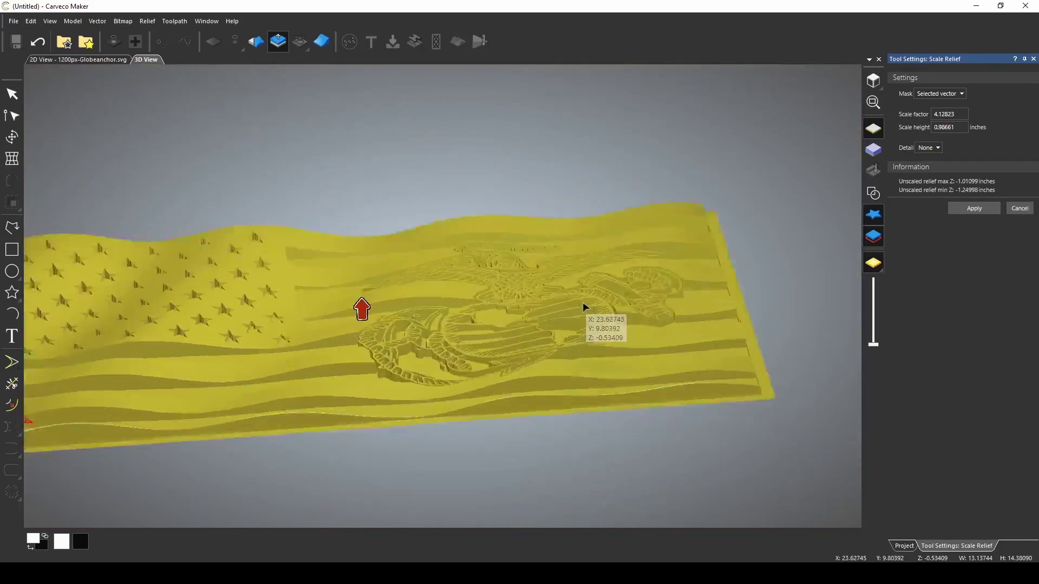
pyautogui.scroll(8, 584, 304)
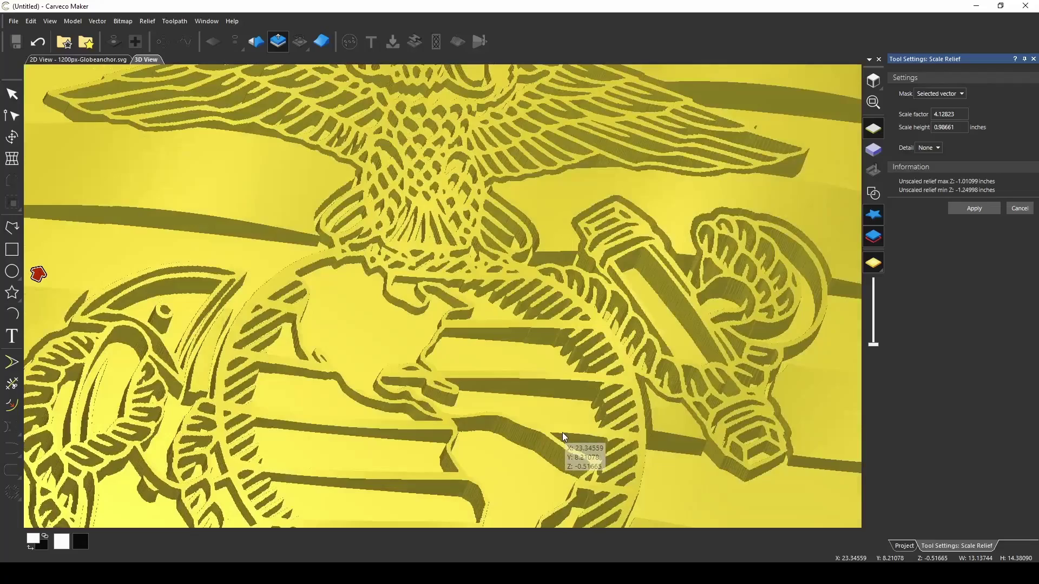
pyautogui.click(976, 208)
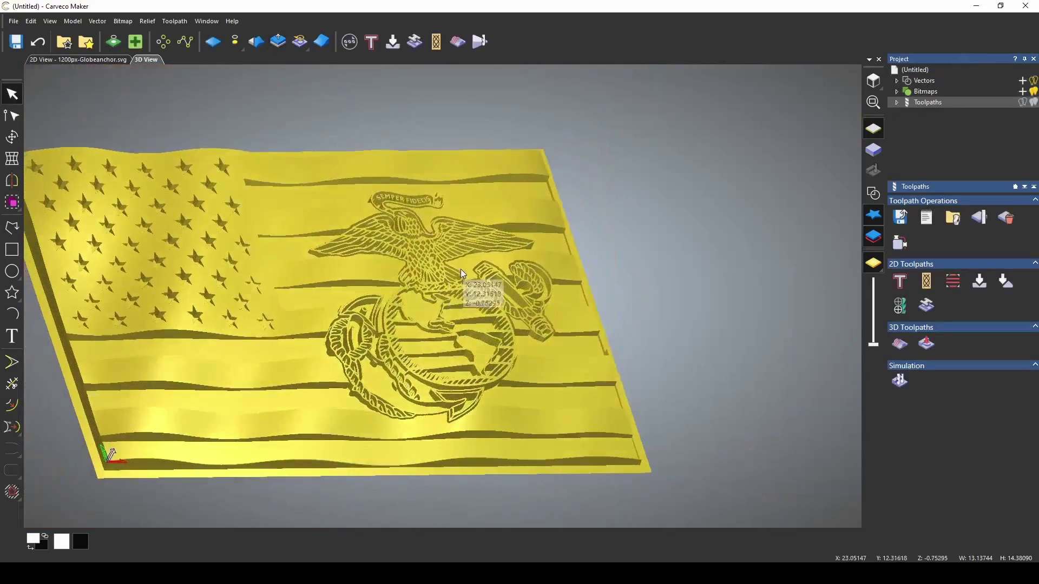
# Show the vectors on the finished relief again and select the emblem's vectors.
pyautogui.moveTo(462, 270); pyautogui.dragTo(250, 287)
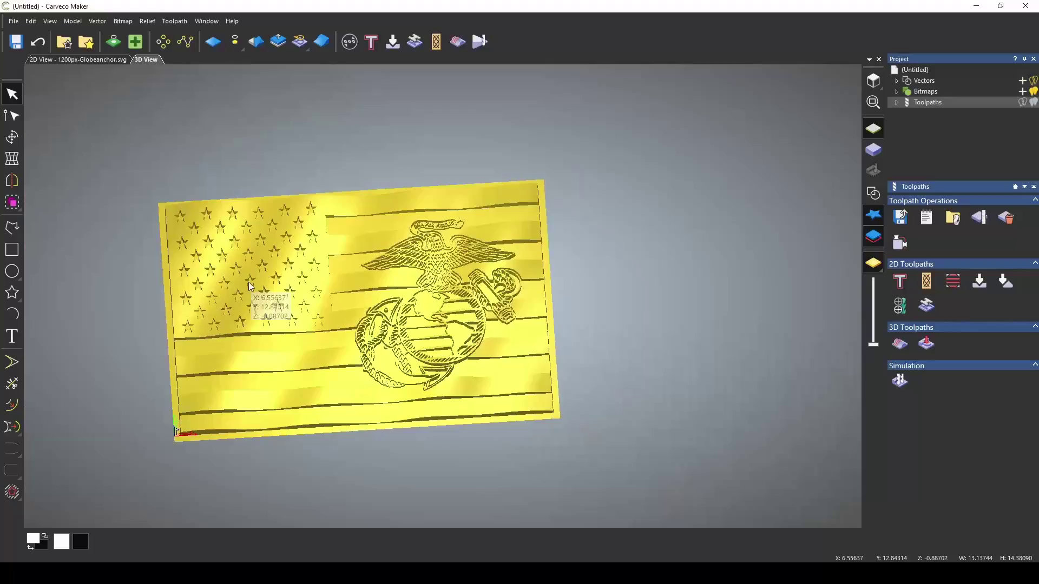
pyautogui.scroll(3, 315, 325)
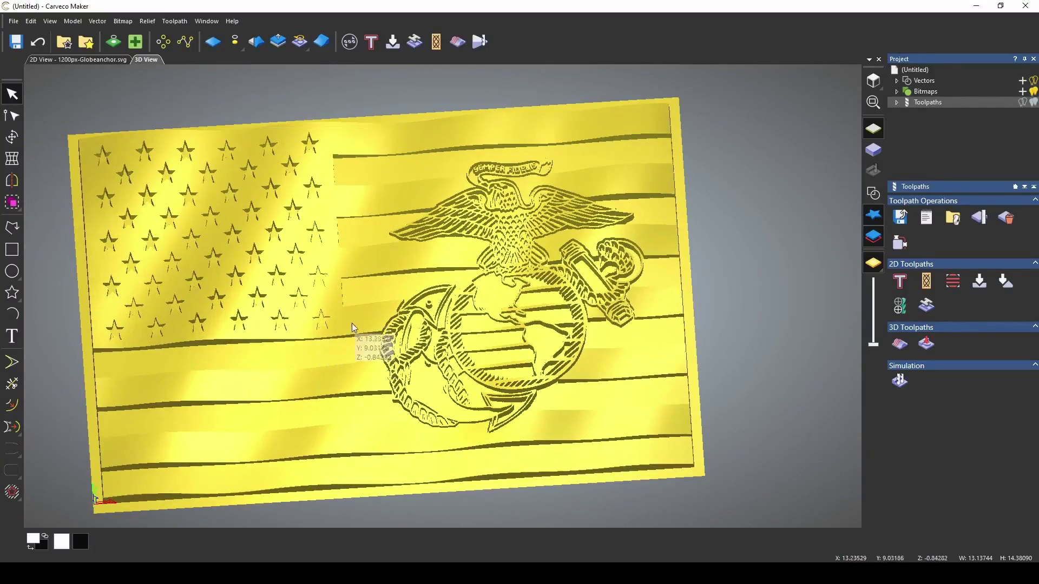
pyautogui.moveTo(403, 313); pyautogui.dragTo(443, 308)
pyautogui.click(872, 193)
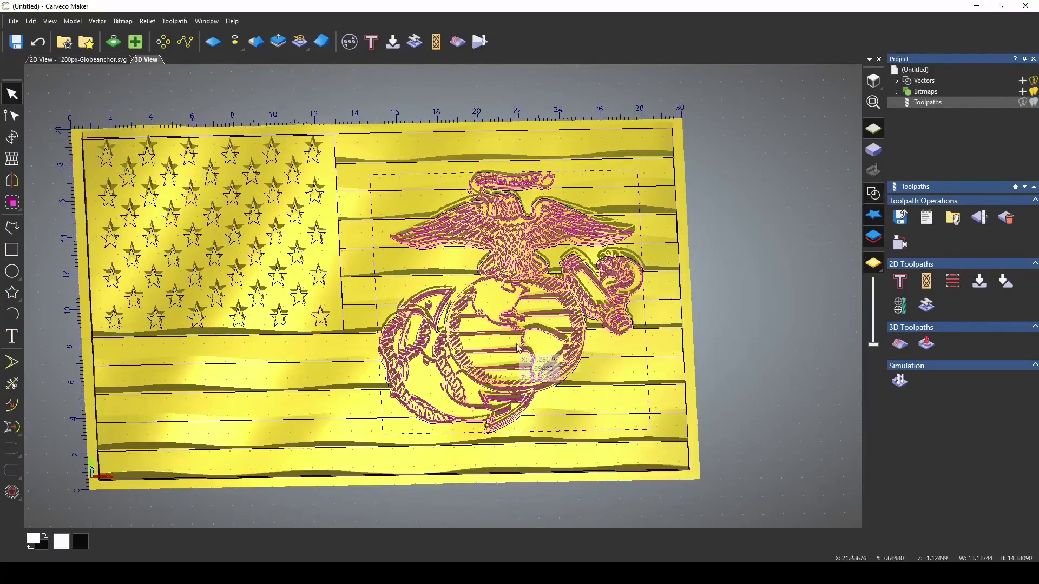
pyautogui.moveTo(518, 348); pyautogui.dragTo(508, 437)
pyautogui.click(508, 436)
pyautogui.scroll(-1, 582, 357)
pyautogui.moveTo(583, 357); pyautogui.dragTo(420, 334, button='middle')
pyautogui.scroll(3, 411, 337)
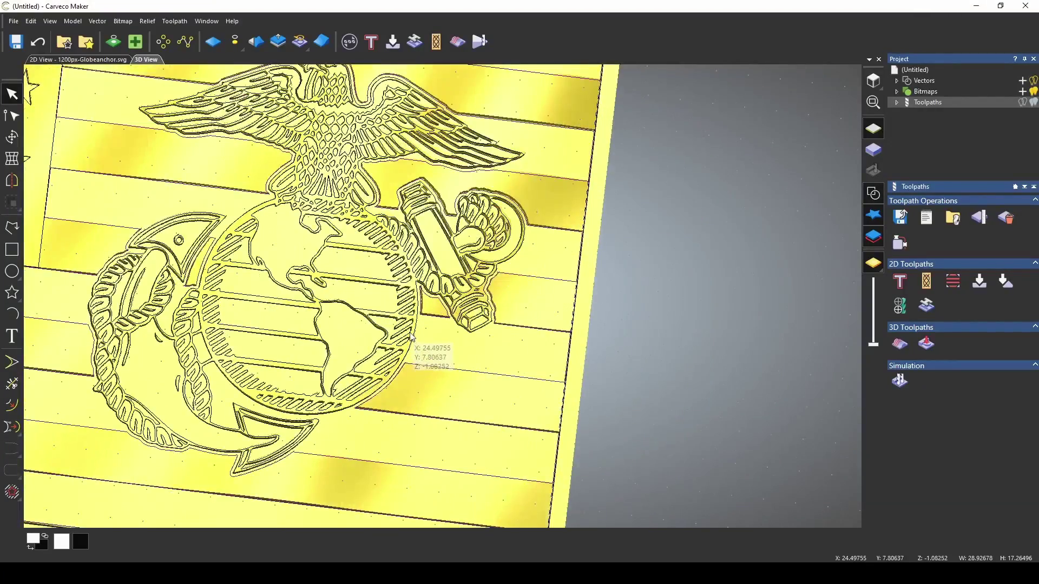
pyautogui.scroll(2, 413, 343)
pyautogui.scroll(-6, 371, 151)
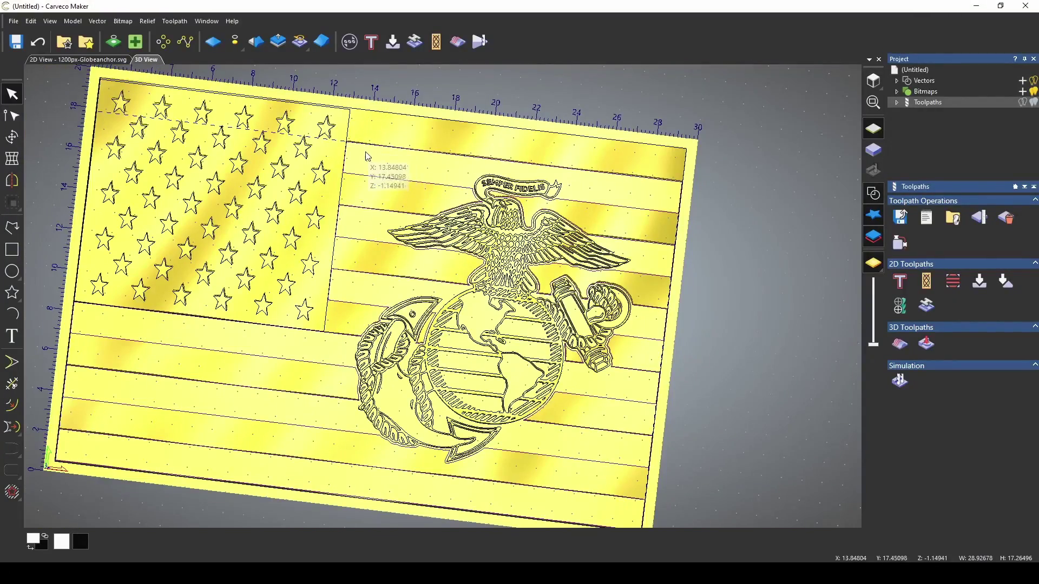
pyautogui.hotkey('ctrl', 'a')
# Start a Machine Relief toolpath with the area to machine limited to the selected vectors.
pyautogui.click(900, 344)
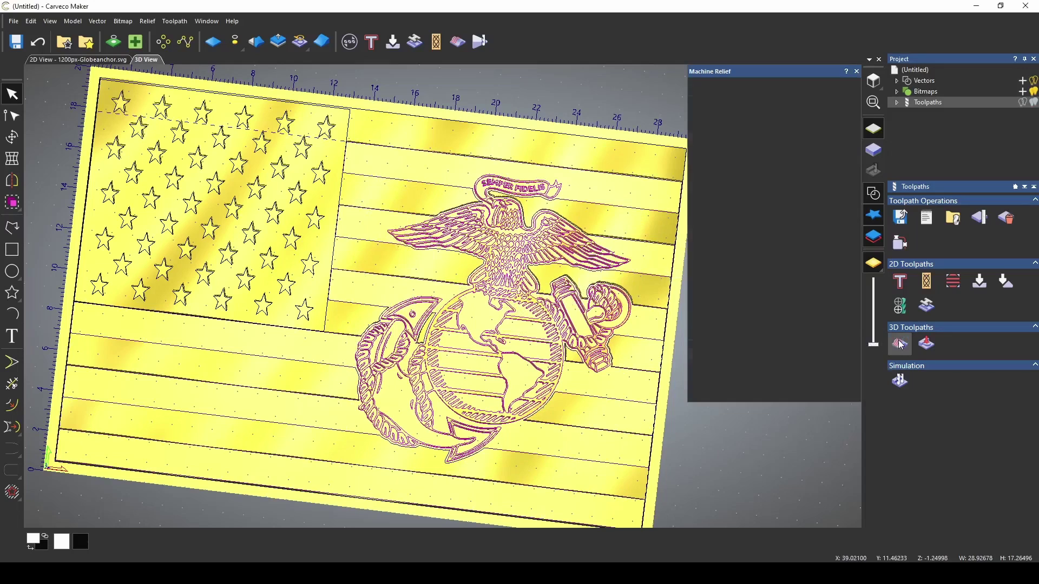
pyautogui.click(757, 111)
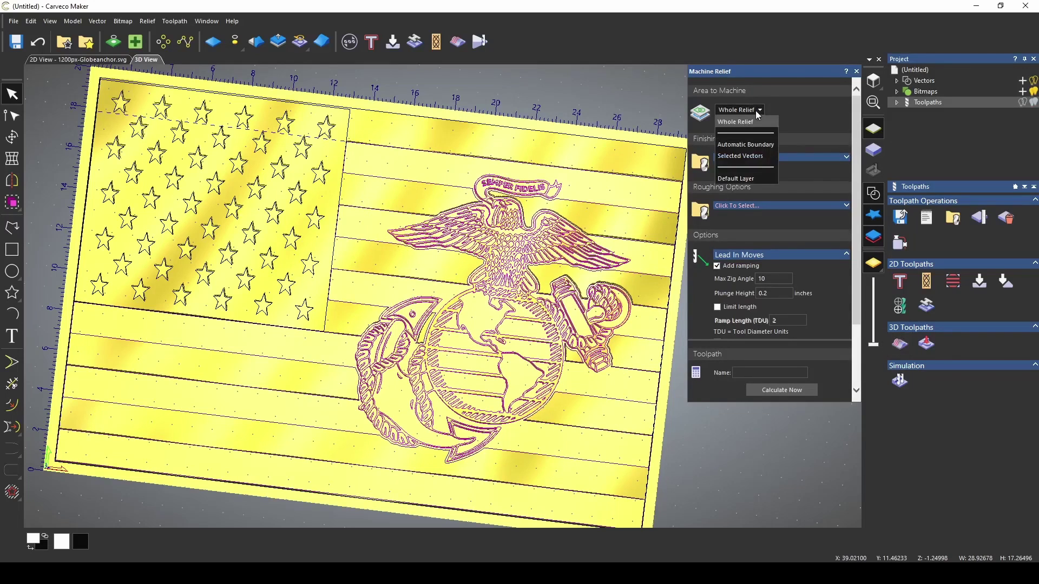
pyautogui.click(756, 157)
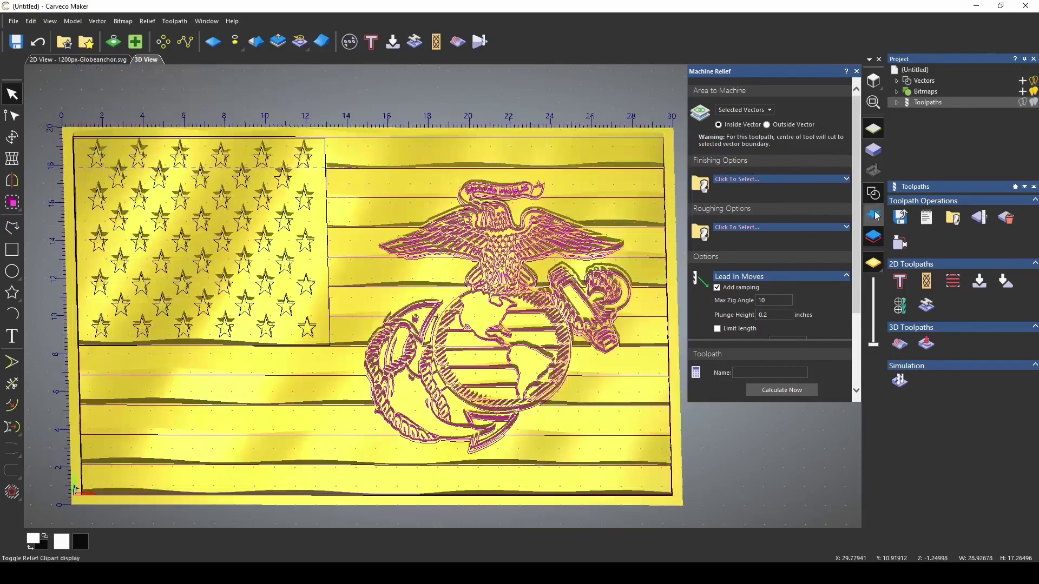
# Choose the 1/8 Downcut EM end mill from the tool database as the roughing tool.
pyautogui.click(823, 229)
pyautogui.scroll(-2, 402, 310)
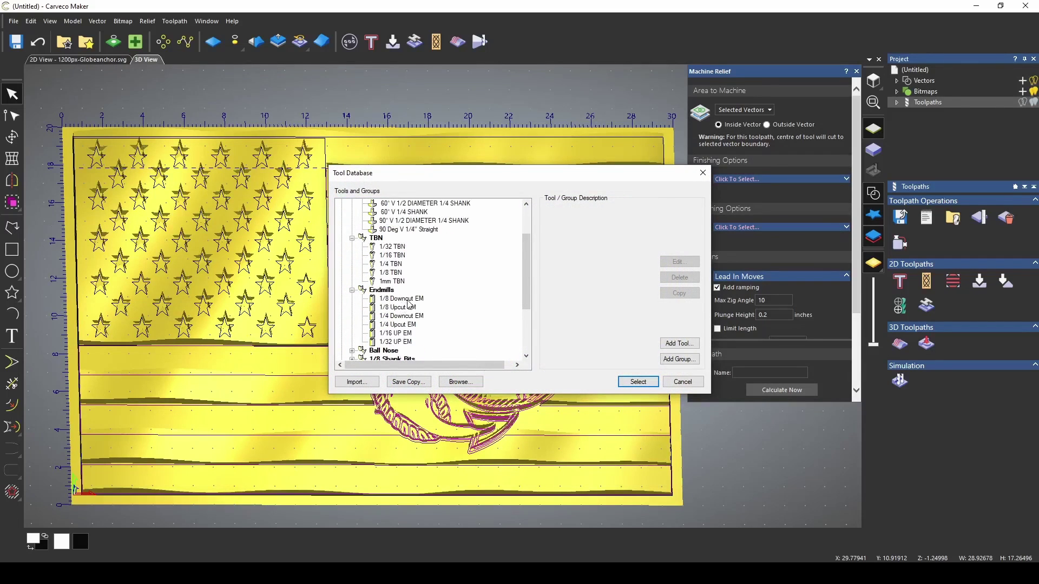
pyautogui.click(408, 300)
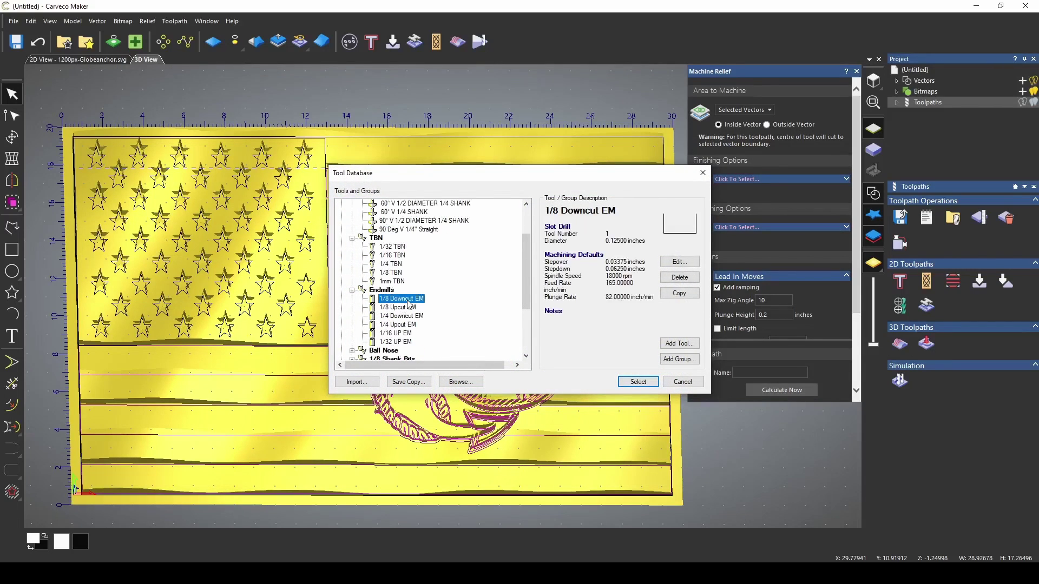
pyautogui.click(638, 382)
# Choose the 1/16 TBN from the tool database as the finishing tool.
pyautogui.click(836, 183)
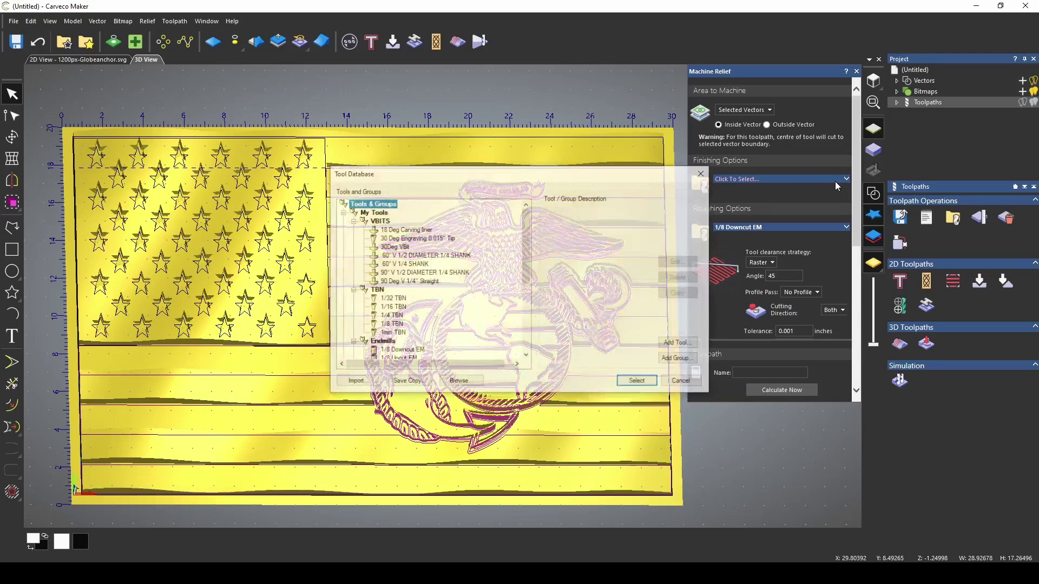
pyautogui.click(391, 308)
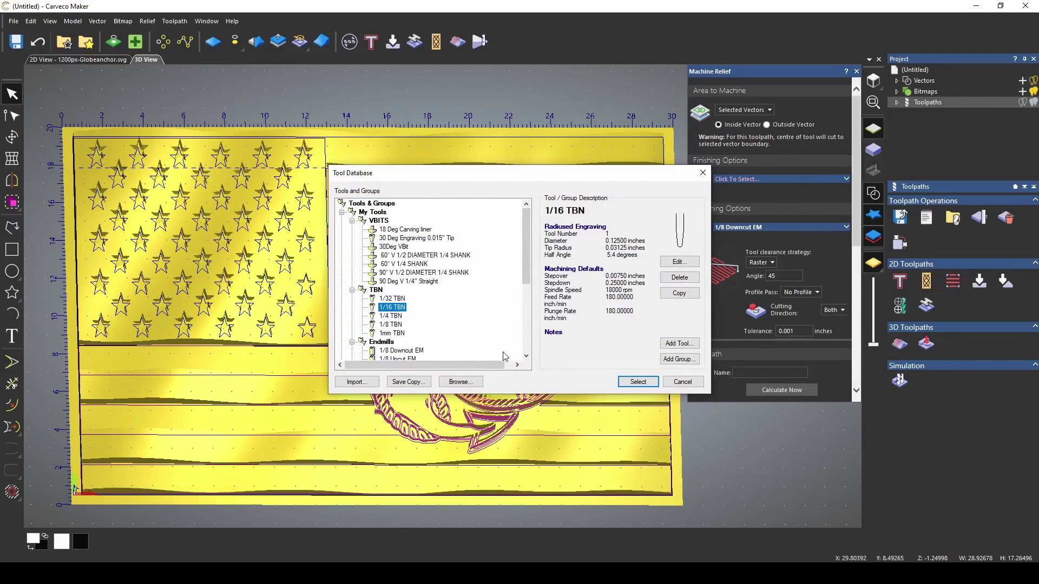
pyautogui.click(638, 382)
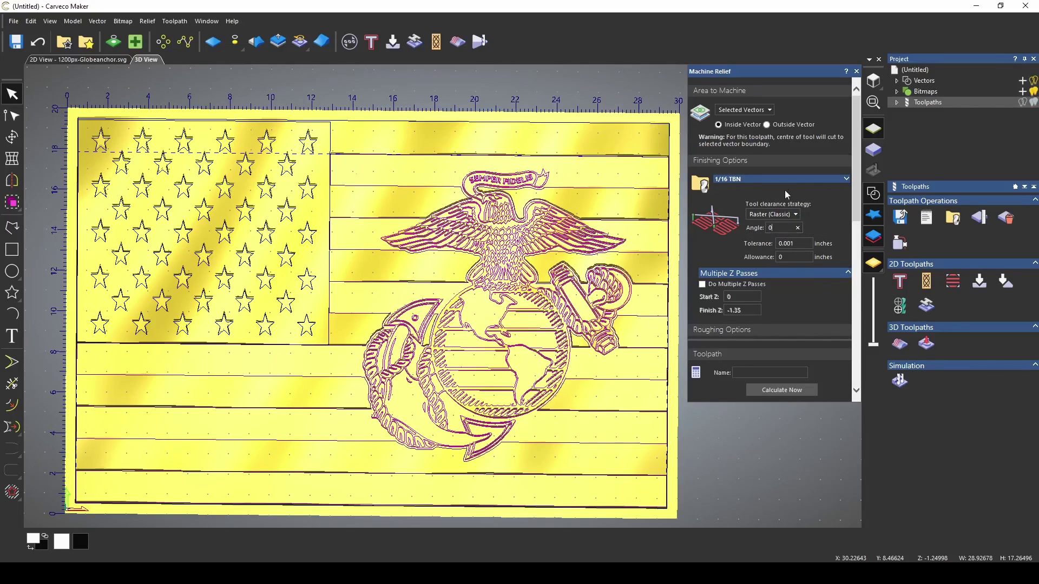
# Set the roughing tool's clearance strategy to Offset and its cutting direction to Climb.
pyautogui.scroll(-2, 806, 275)
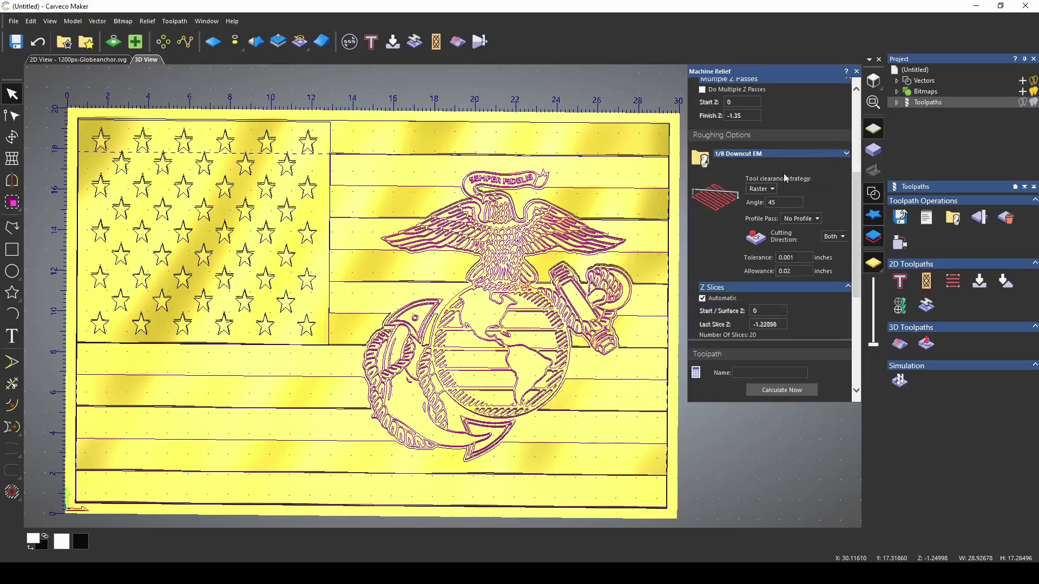
pyautogui.click(764, 189)
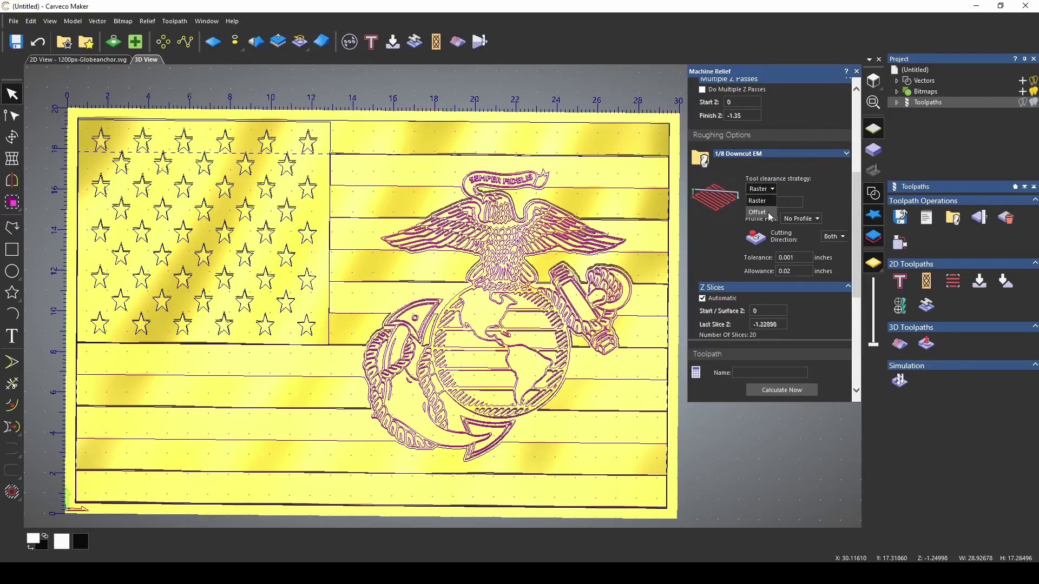
pyautogui.click(758, 212)
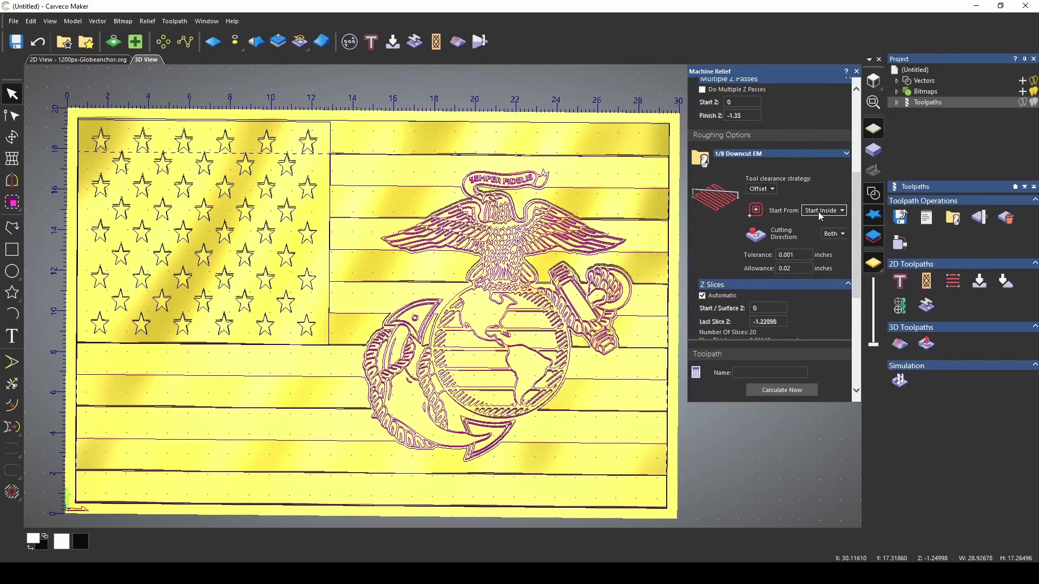
pyautogui.click(832, 234)
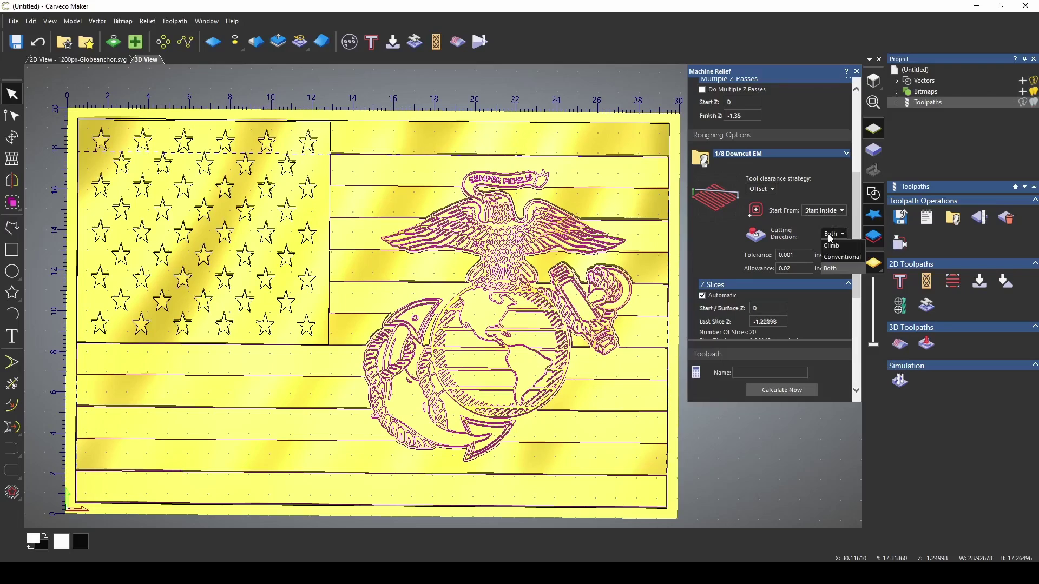
pyautogui.click(832, 246)
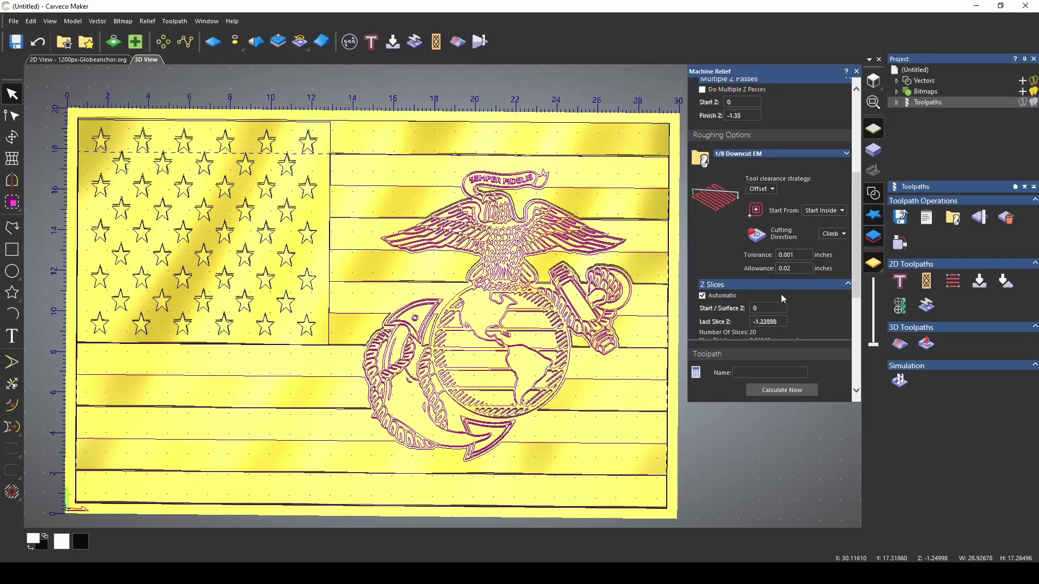
pyautogui.scroll(-3, 781, 294)
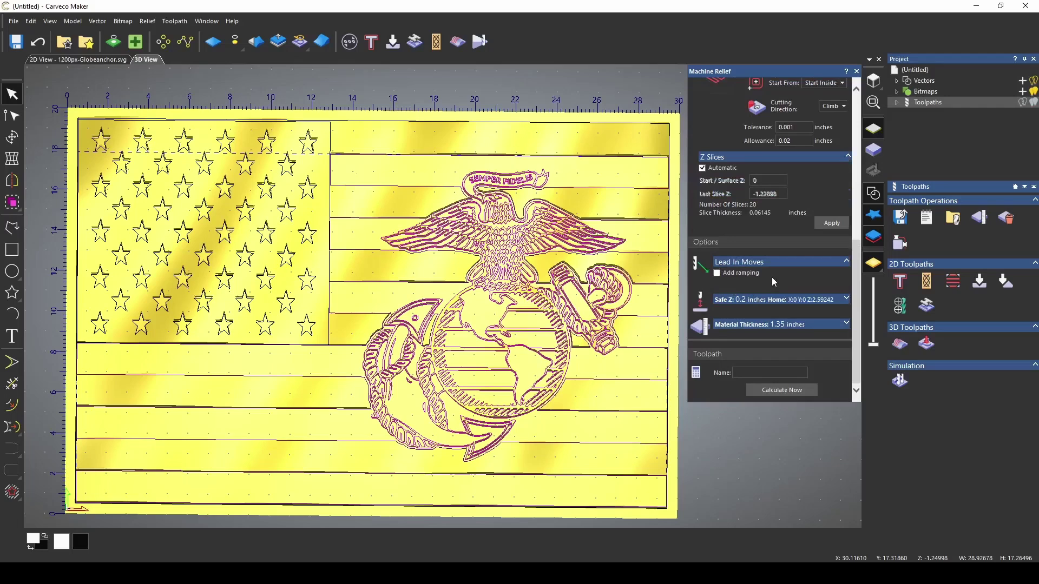
# Calculate the relief toolpath for the selected emblem and stripe vectors, and simulate it to inspect the carved eagle's detail.
pyautogui.scroll(5, 752, 313)
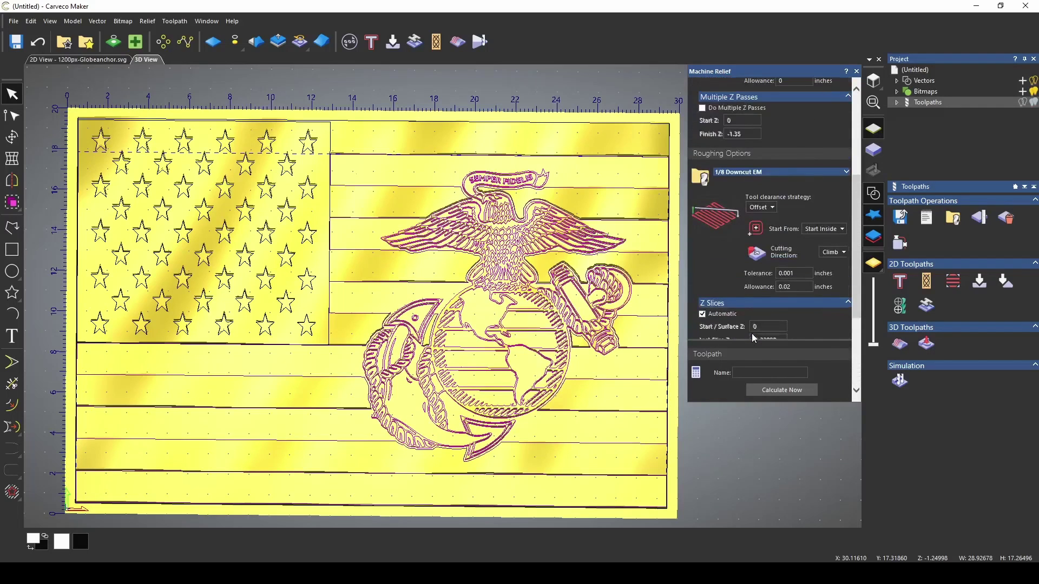
pyautogui.click(807, 392)
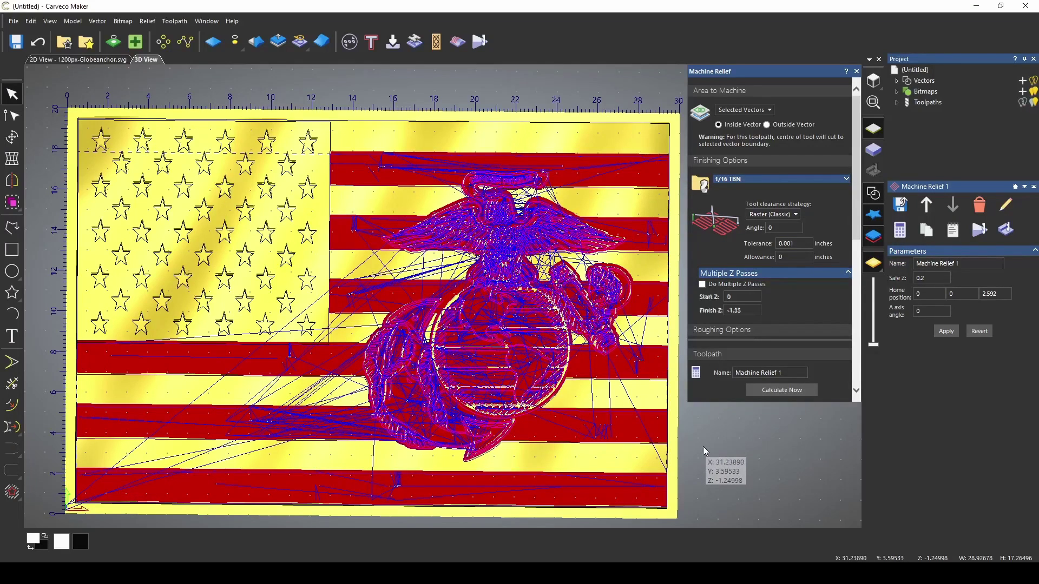
pyautogui.click(895, 103)
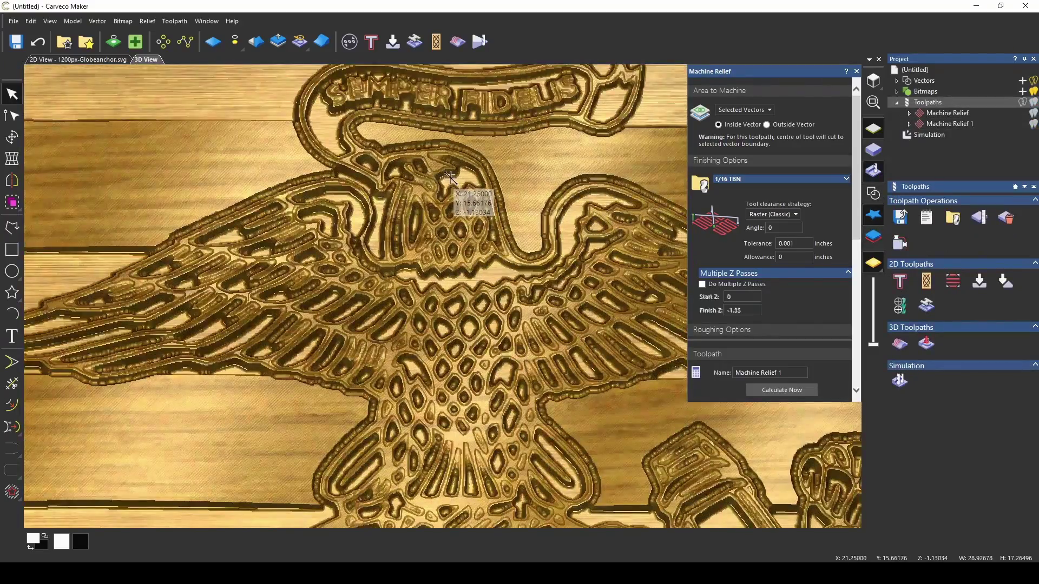
pyautogui.moveTo(450, 178)
pyautogui.mouseDown()
pyautogui.moveTo(440, 193)
pyautogui.moveTo(466, 178)
pyautogui.moveTo(457, 186)
pyautogui.mouseUp()
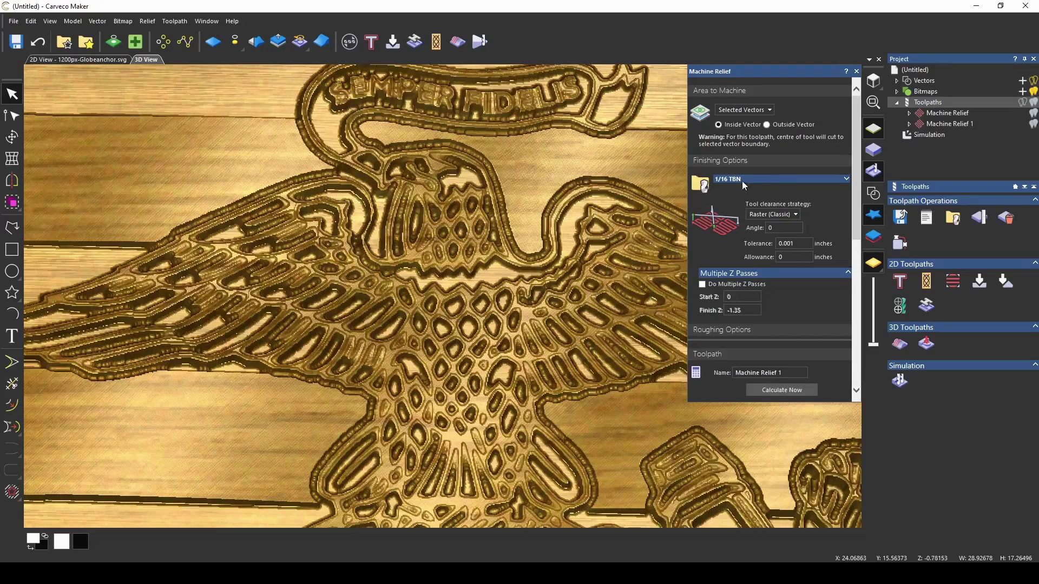
pyautogui.scroll(-5, 501, 338)
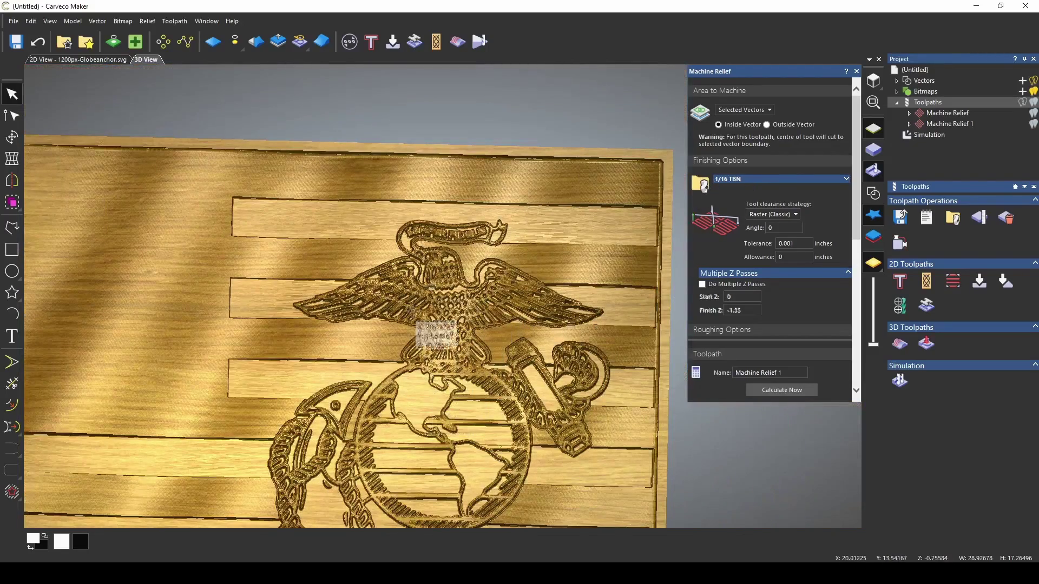
pyautogui.scroll(-1, 428, 320)
# Clear the simulation and recalculate Machine Relief 1 with the 1/32 TBN as its finishing tool.
pyautogui.click(928, 135)
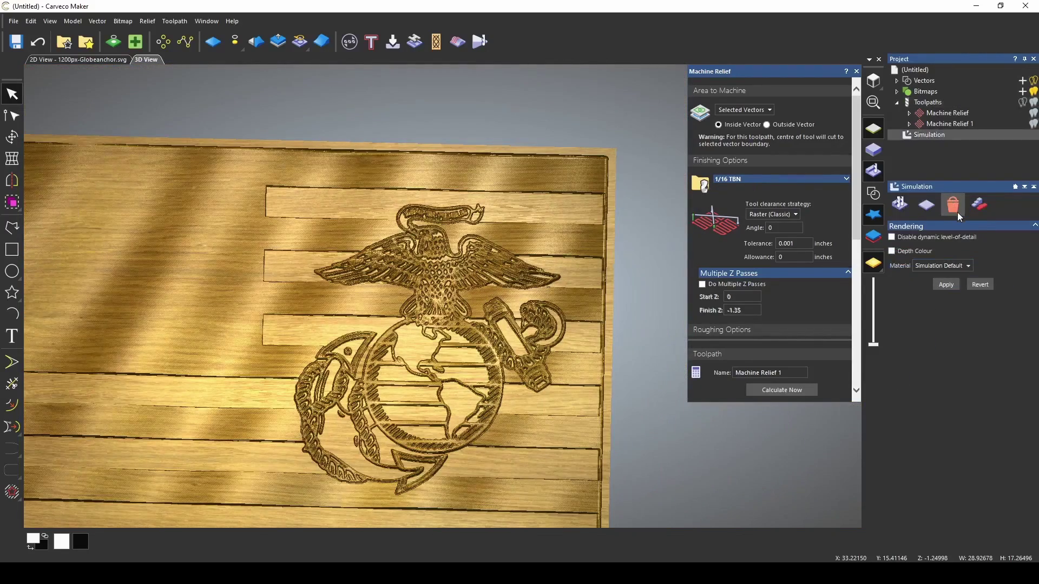
pyautogui.click(958, 214)
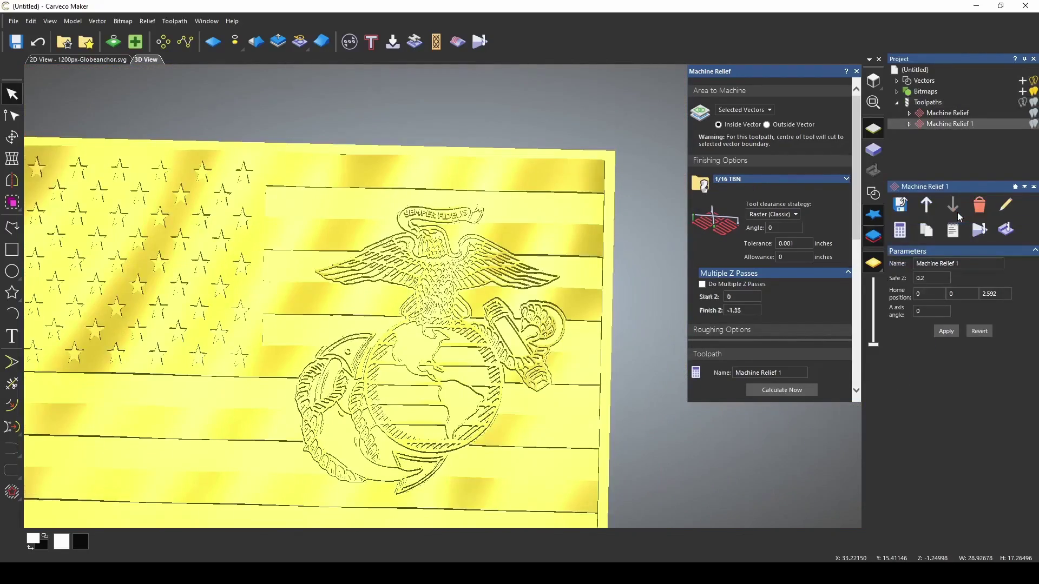
pyautogui.click(831, 182)
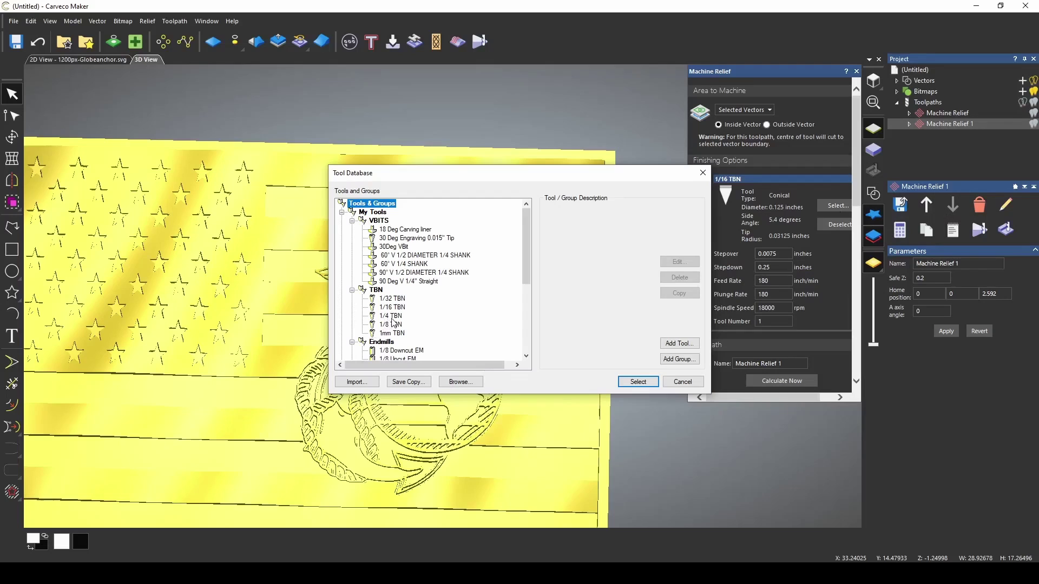
pyautogui.click(392, 298)
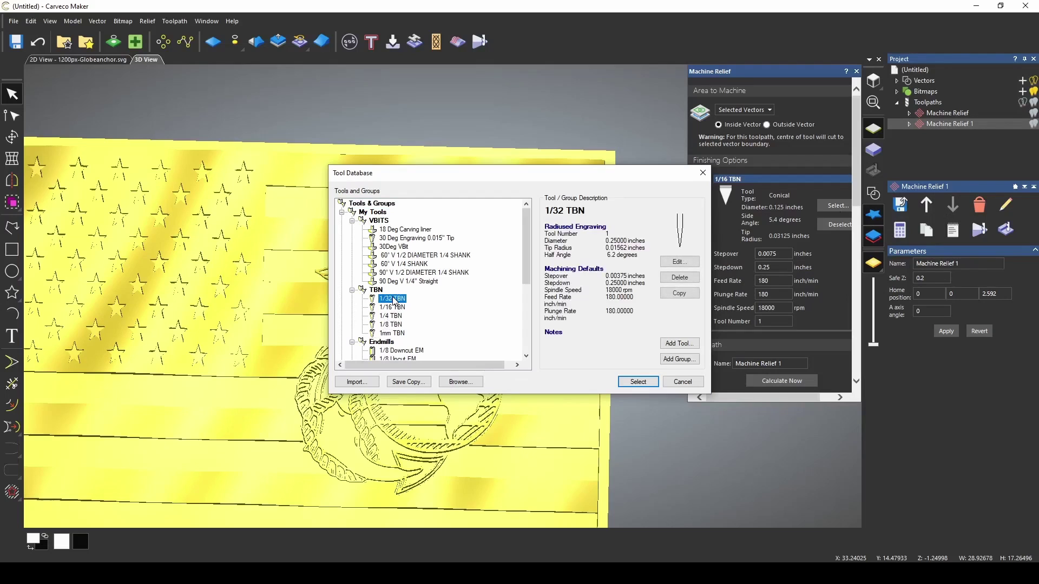
pyautogui.click(633, 384)
pyautogui.click(796, 392)
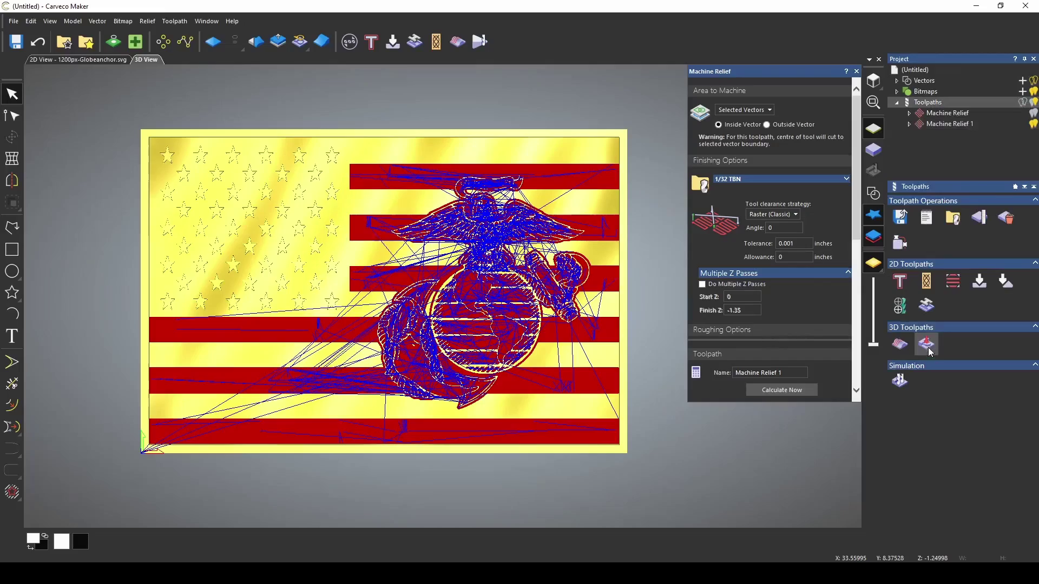
# Simulate the toolpaths and examine the detail of the carved emblem and its banner lettering.
pyautogui.click(899, 381)
pyautogui.scroll(5, 476, 319)
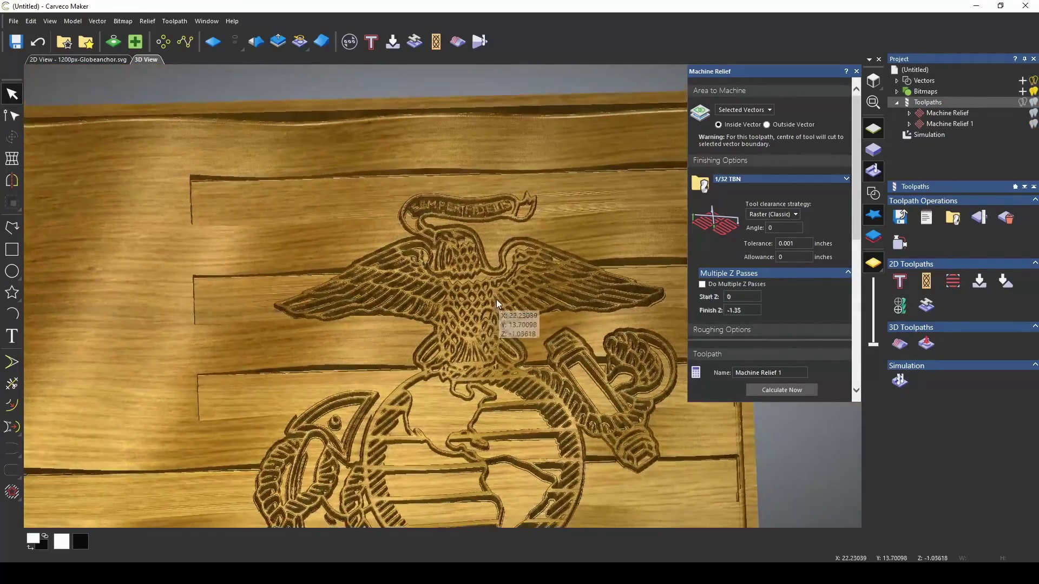
pyautogui.scroll(3, 509, 324)
pyautogui.scroll(-10, 521, 142)
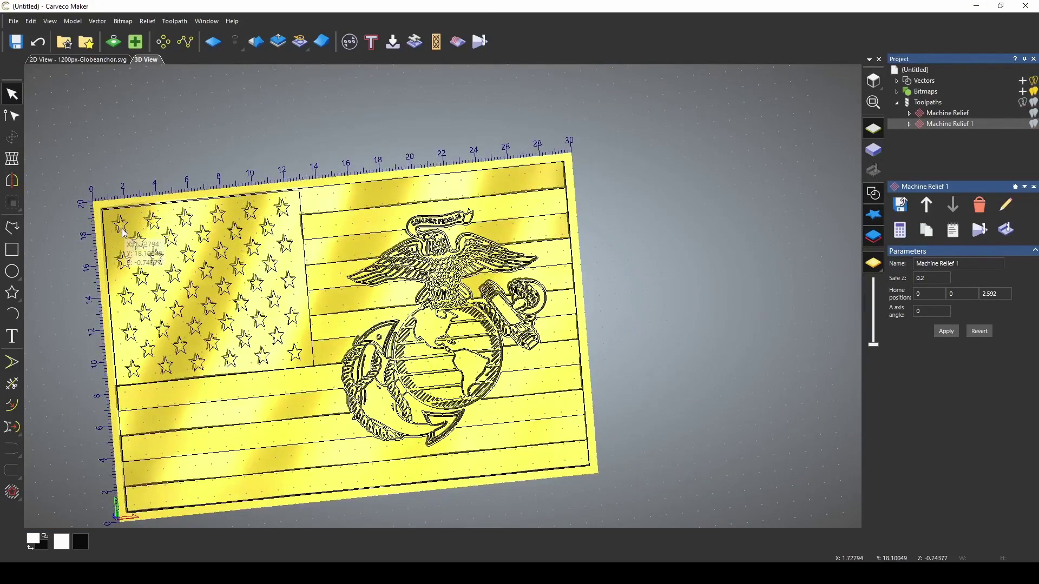
# Start a Machine Relief toolpath for the star vectors, with the area to machine limited to the selected vectors.
pyautogui.click(912, 104)
pyautogui.click(928, 345)
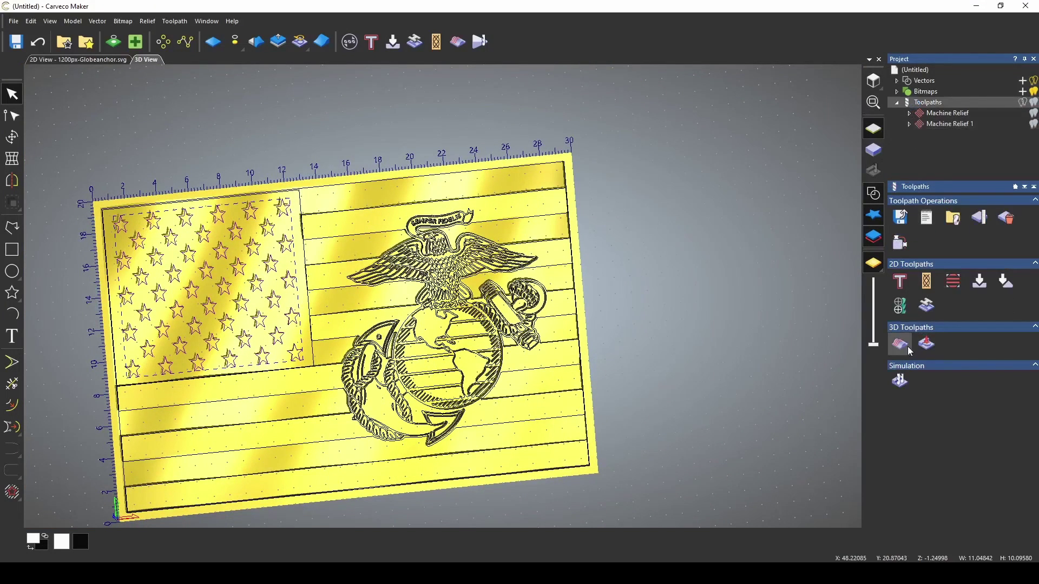
pyautogui.click(720, 110)
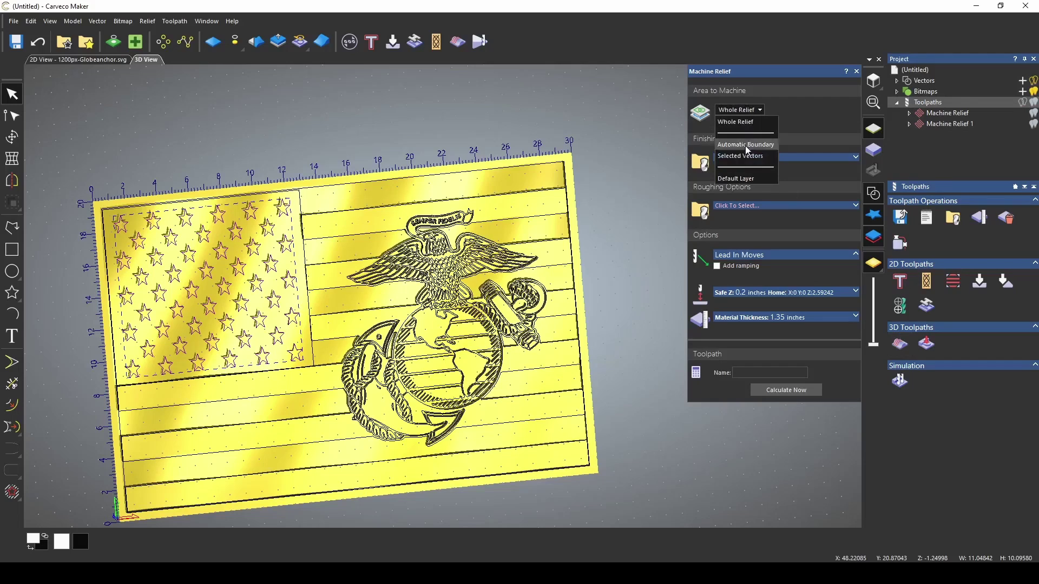
pyautogui.click(745, 145)
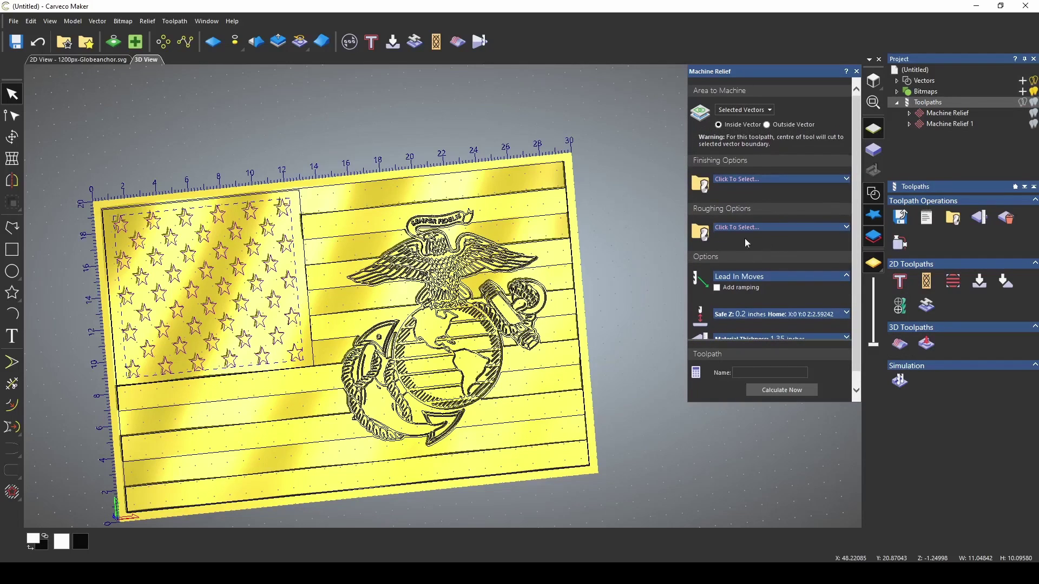
# Assign the 90° V 1/2 Diameter 1/4 Shank as the stars' finishing tool with a 45-degree raster angle, and calculate the toolpath.
pyautogui.click(806, 179)
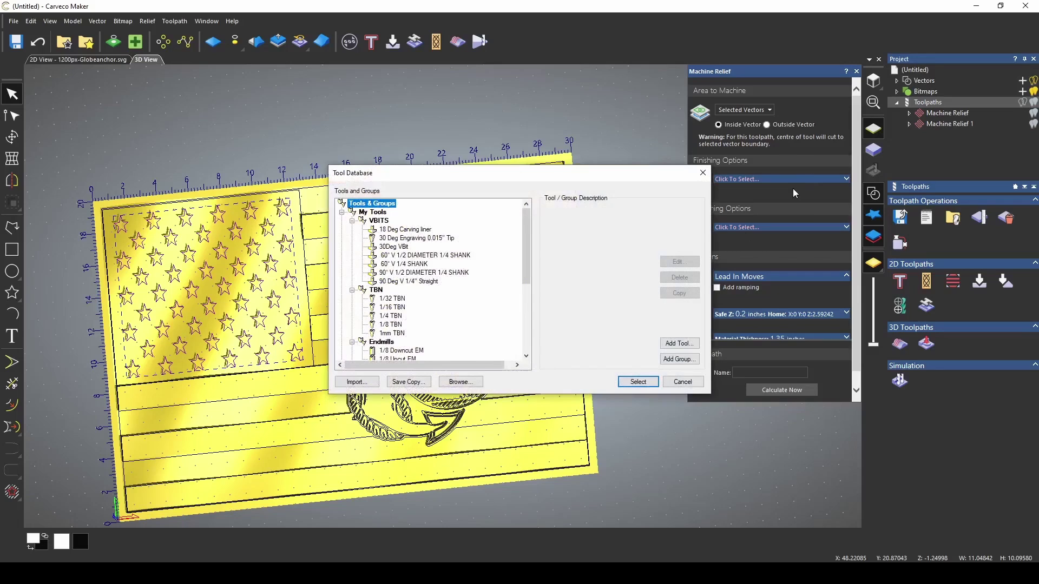
pyautogui.click(406, 272)
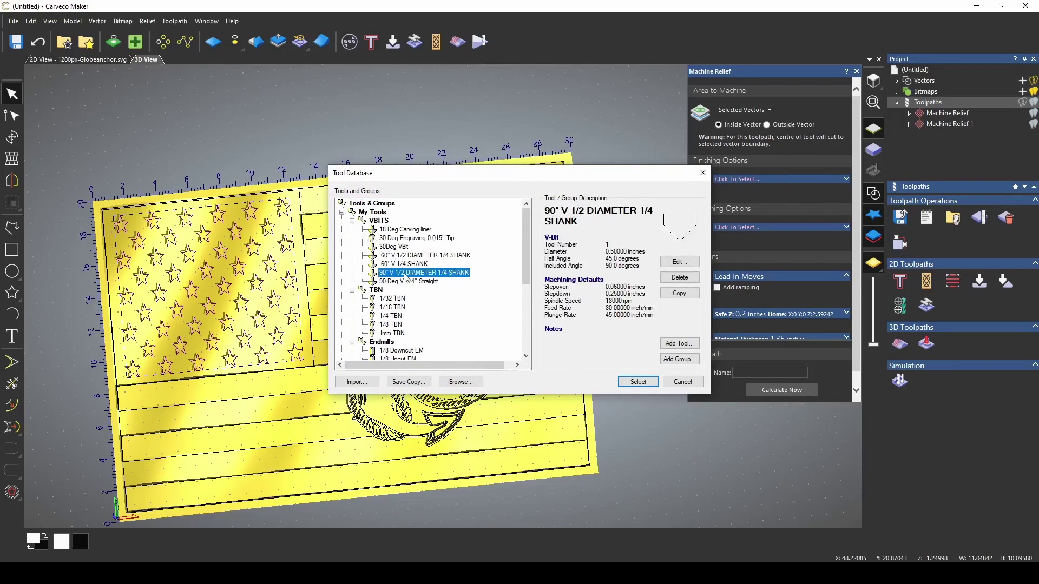
pyautogui.doubleClick(406, 273)
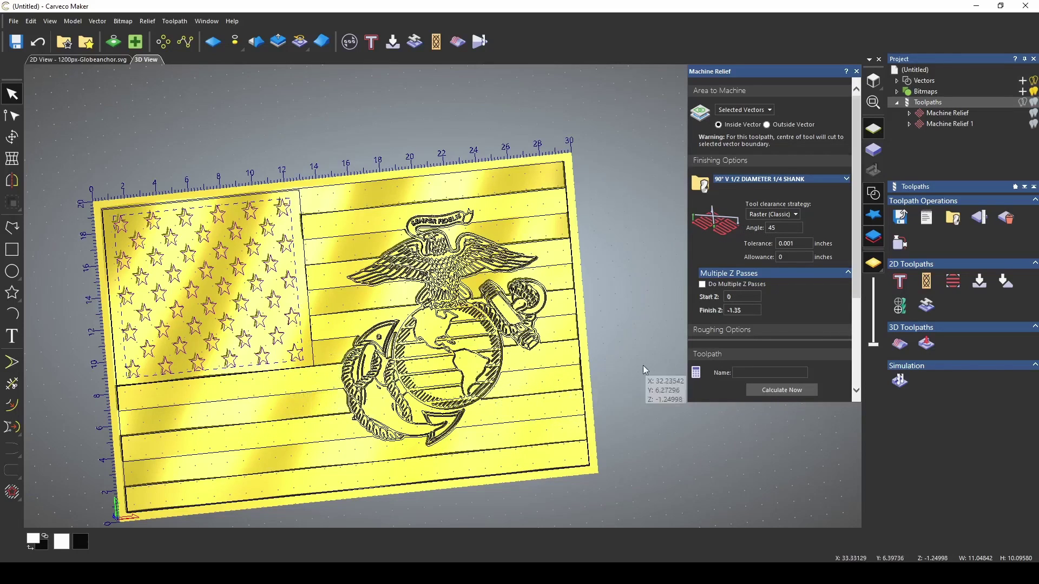
pyautogui.click(779, 391)
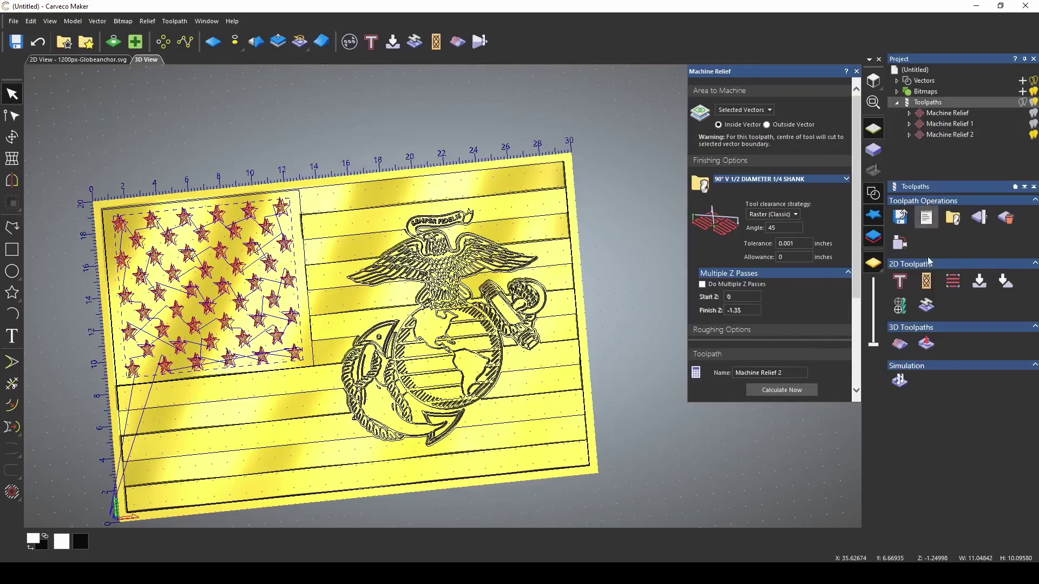
# Simulate the toolpaths and examine the carved stars up close and across the whole flag.
pyautogui.click(898, 381)
pyautogui.scroll(5, 406, 324)
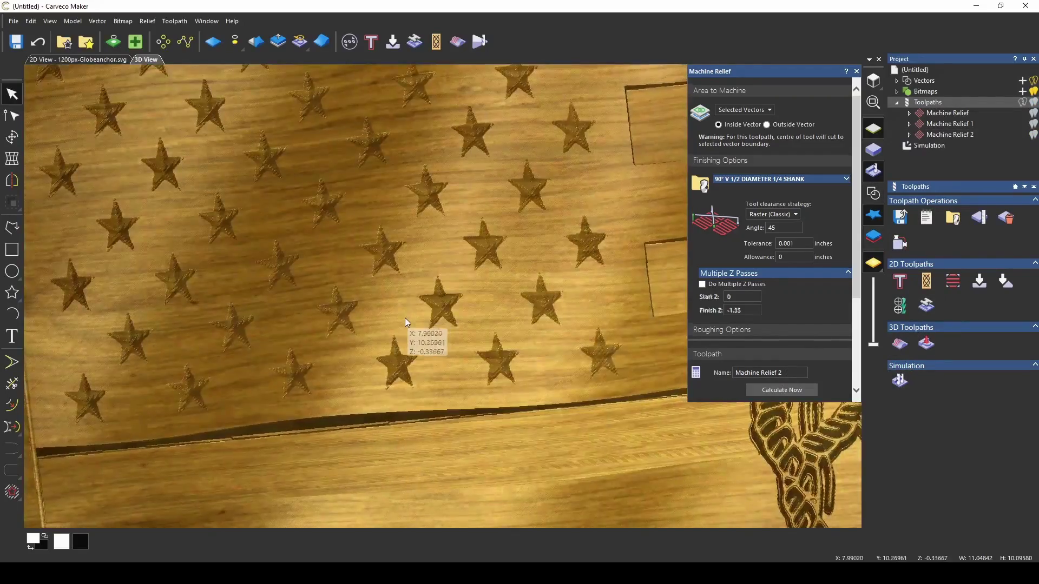
pyautogui.scroll(5, 405, 352)
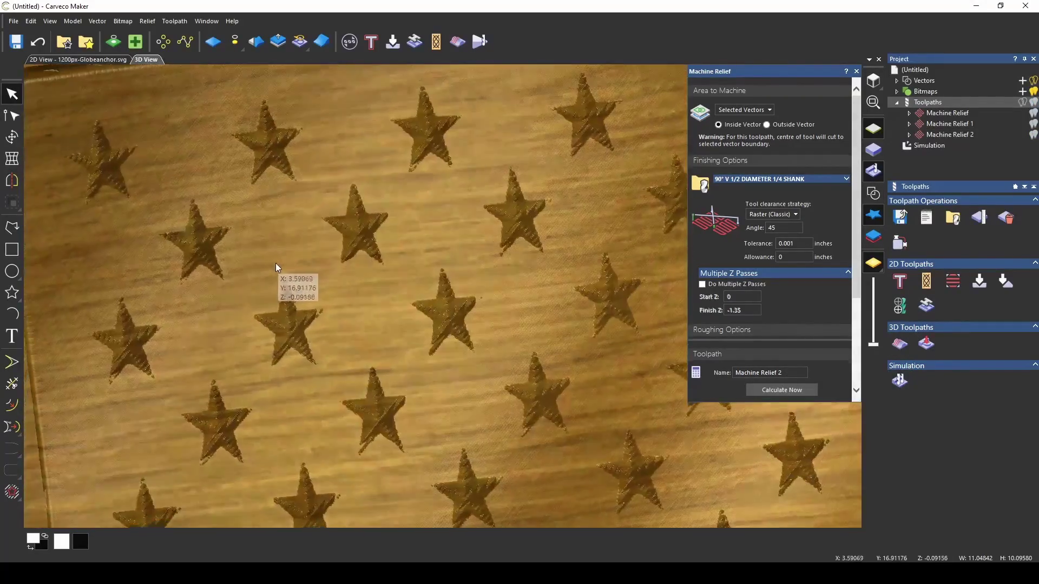
pyautogui.scroll(-8, 191, 239)
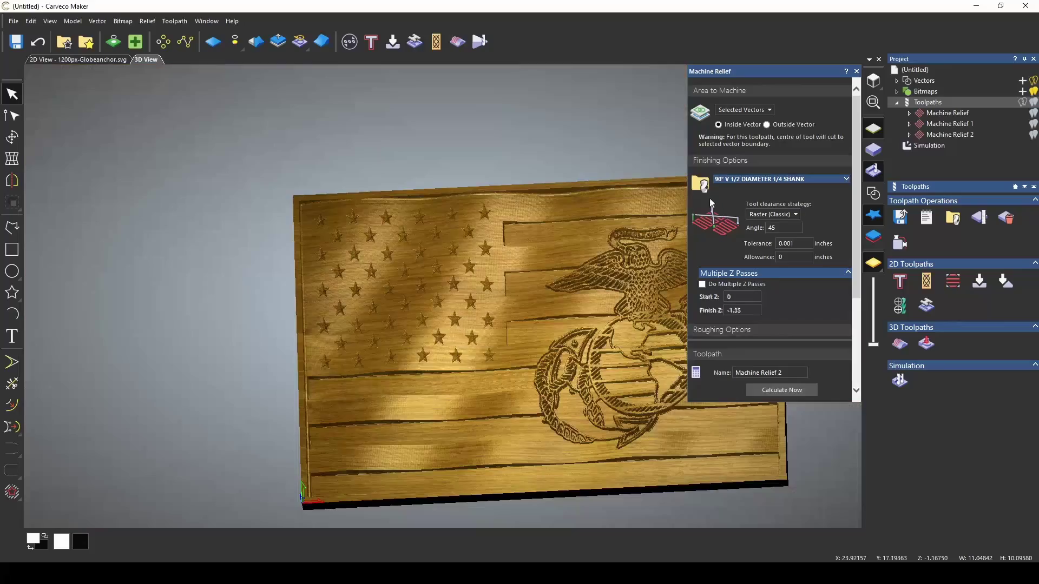
pyautogui.scroll(5, 482, 262)
pyautogui.scroll(-5, 481, 262)
pyautogui.scroll(3, 487, 292)
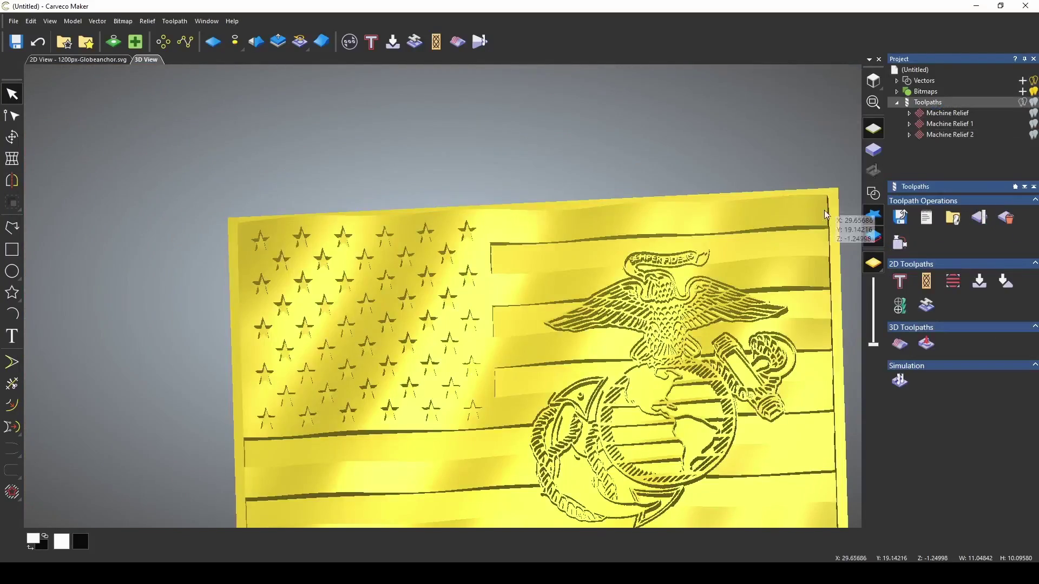
# Start an outside Profiling toolpath with the vectors shown, and select the flag's outer border rectangle as its boundary.
pyautogui.moveTo(625, 340); pyautogui.dragTo(654, 347)
pyautogui.scroll(-5, 655, 351)
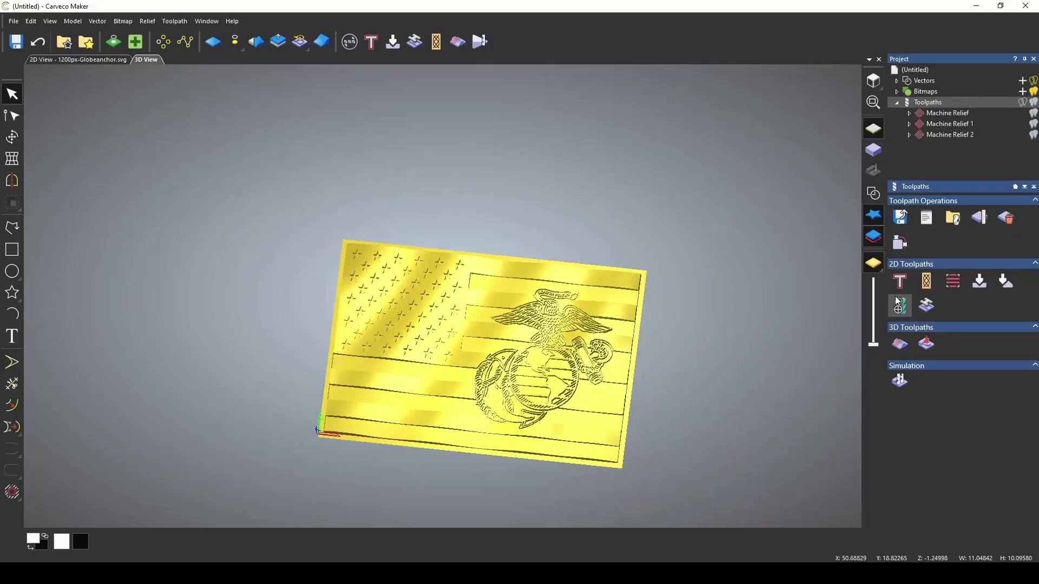
pyautogui.click(901, 281)
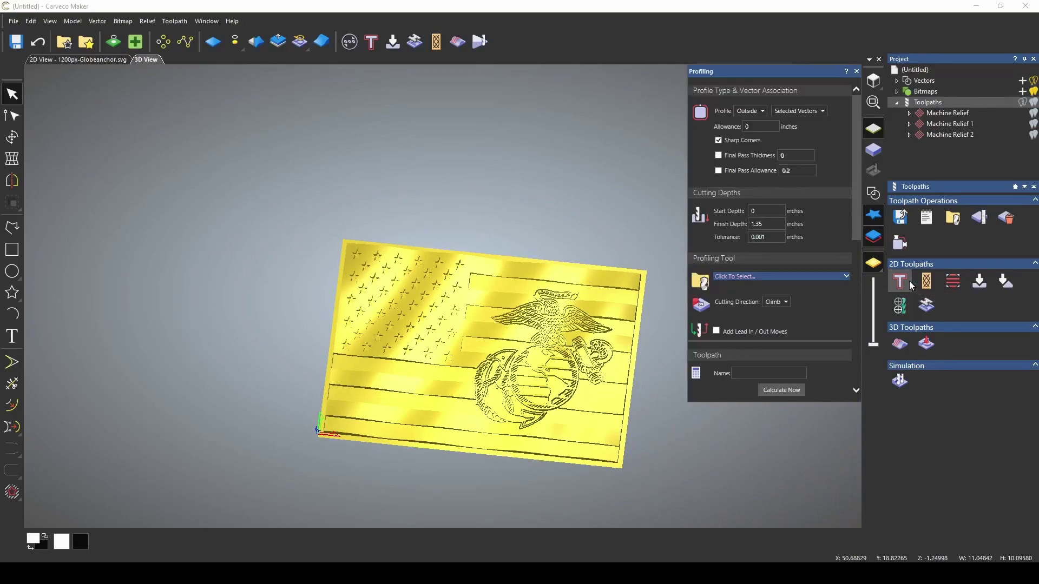
pyautogui.click(873, 193)
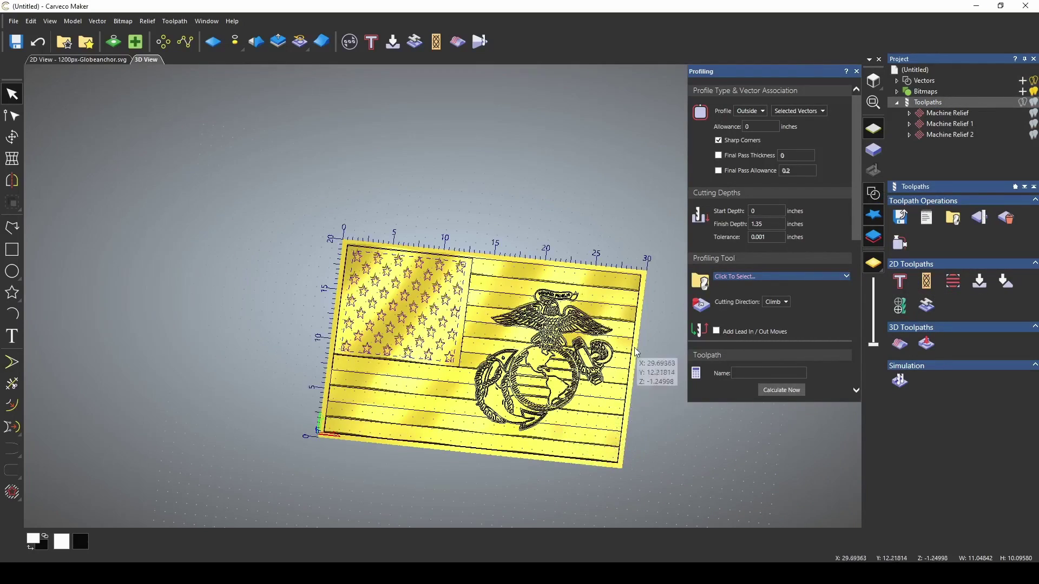
pyautogui.scroll(5, 635, 357)
pyautogui.scroll(-3, 635, 360)
pyautogui.scroll(-3, 547, 358)
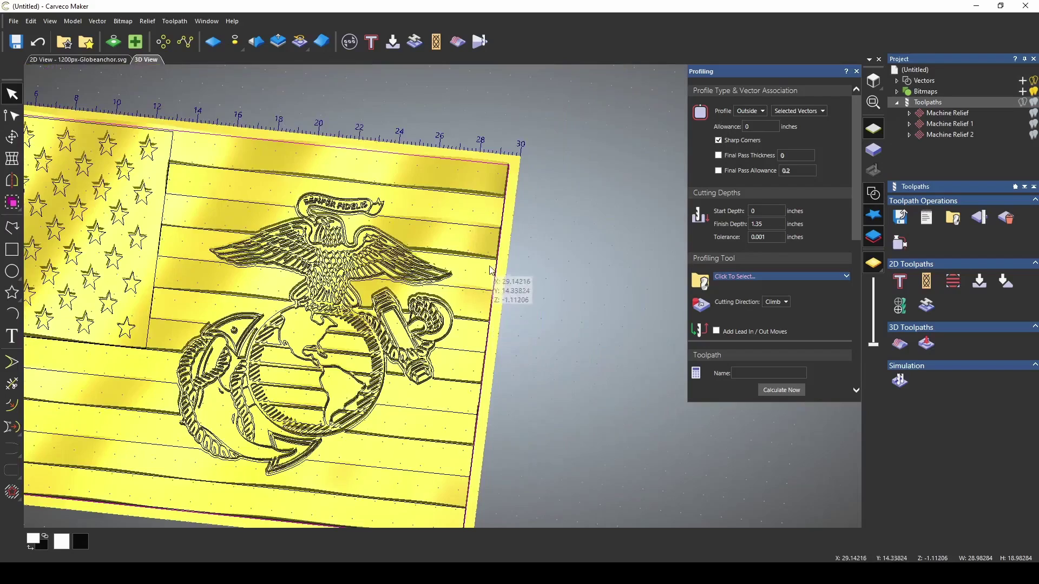
pyautogui.scroll(-1, 503, 276)
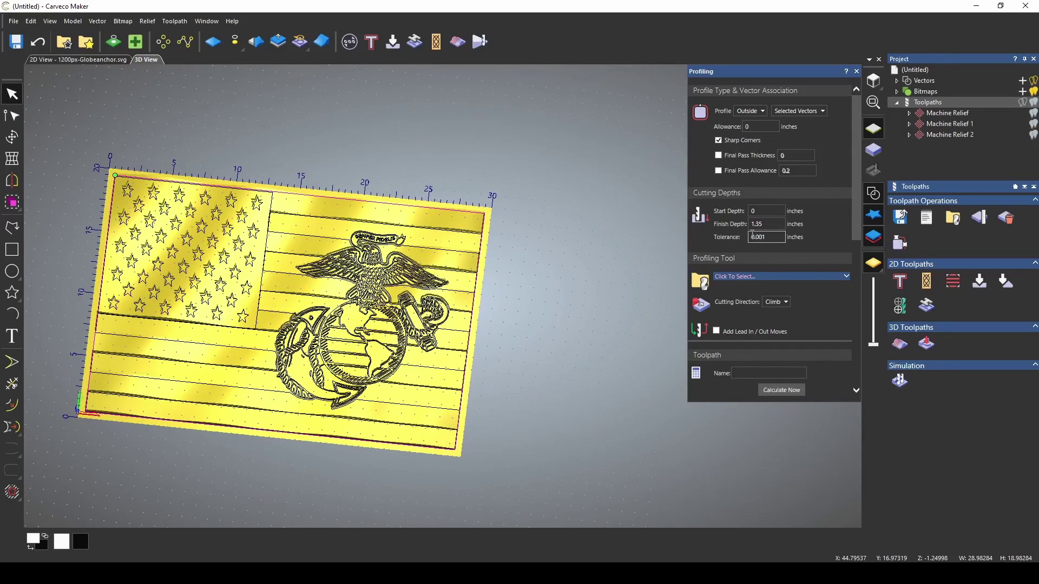
# Choose the 1/4 Downcut EM as the profiling tool and add four 3D bridges, .25 inches long and .25 inches thick.
pyautogui.click(778, 275)
pyautogui.click(406, 318)
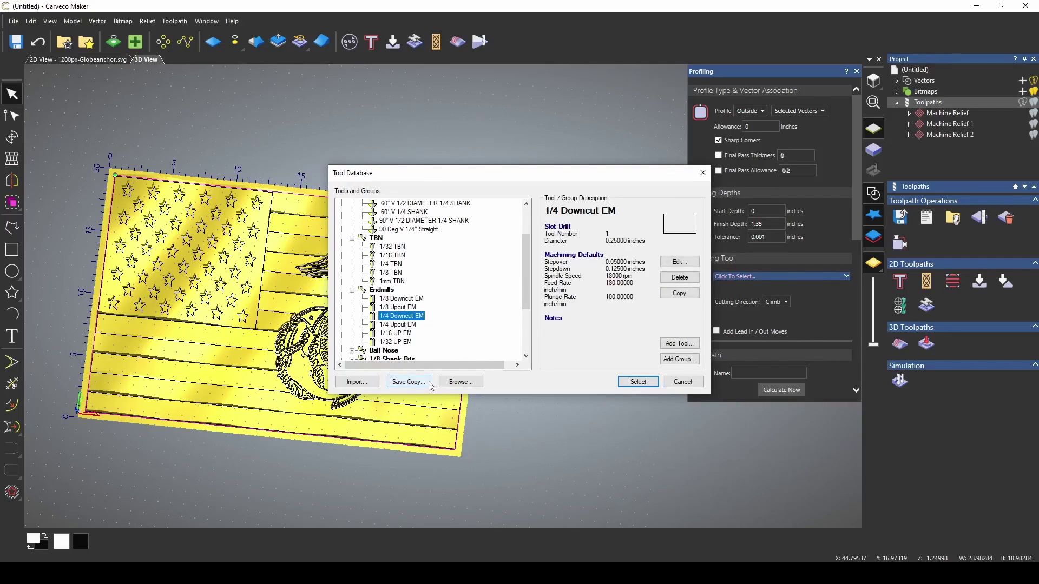
pyautogui.click(637, 382)
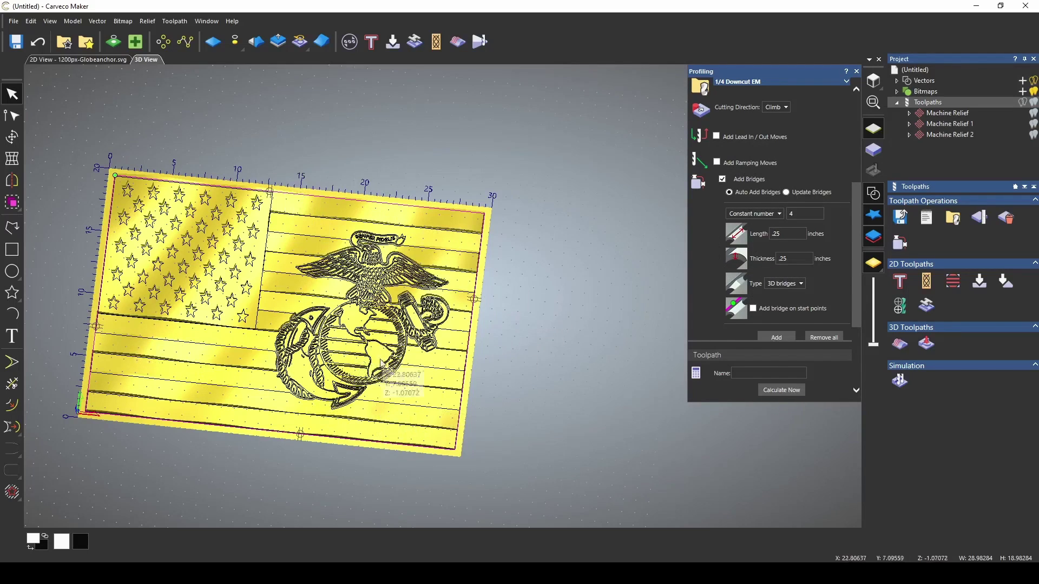
# Add smooth ramping moves to the border profile and calculate the toolpath.
pyautogui.click(717, 162)
pyautogui.click(717, 128)
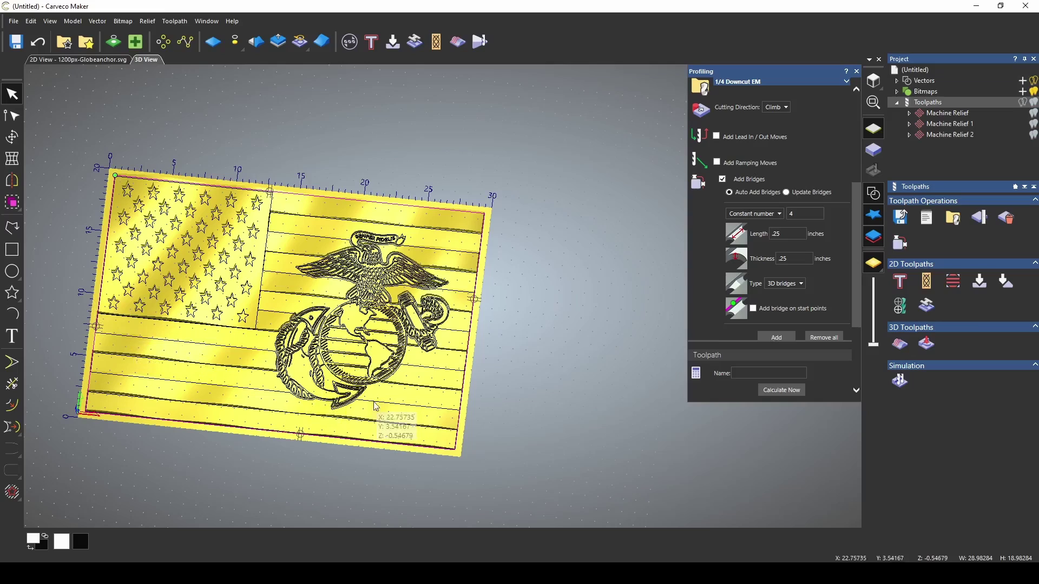
pyautogui.click(717, 162)
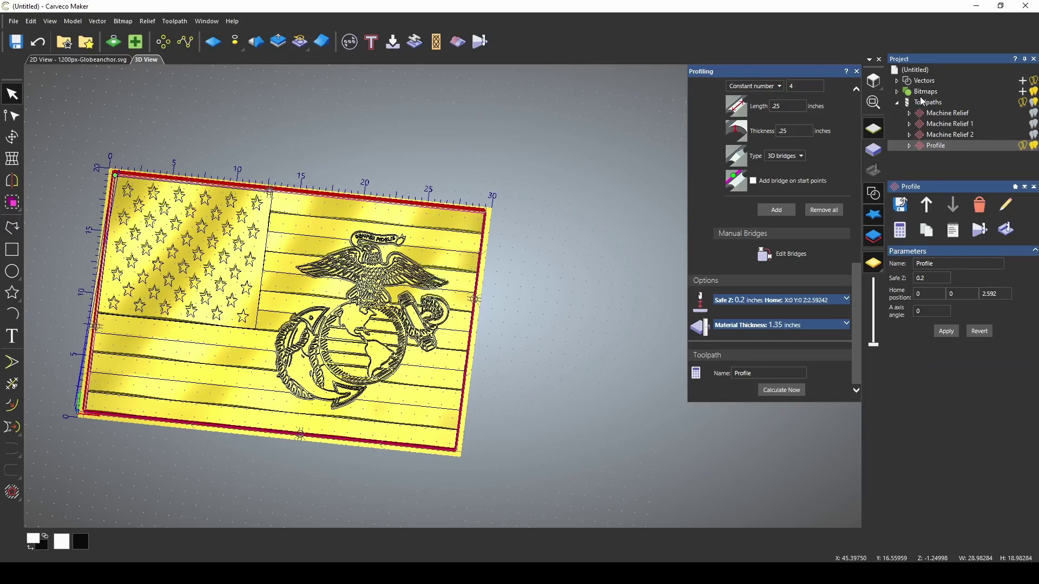
pyautogui.click(919, 102)
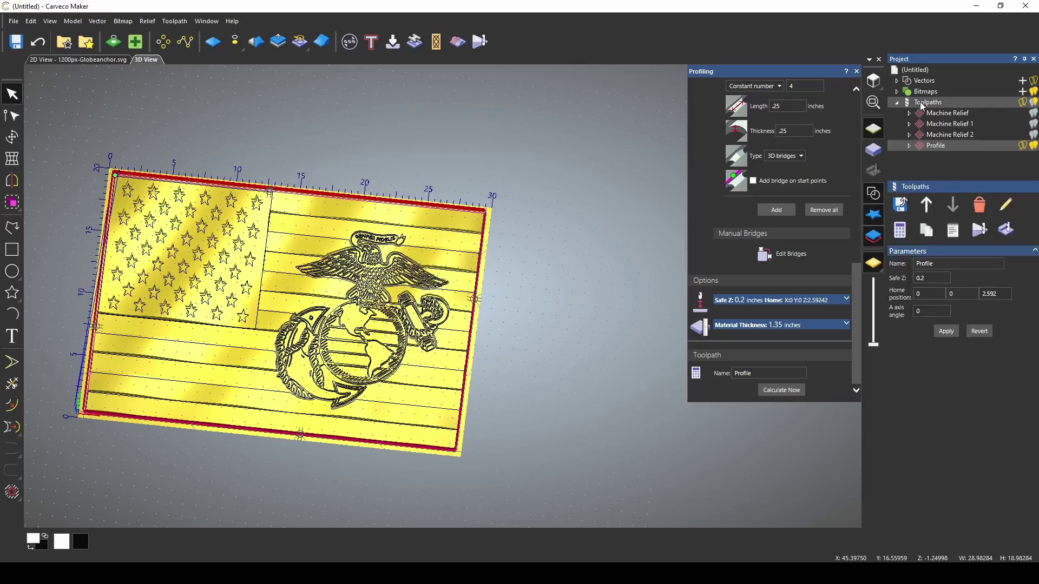
# Simulate all toolpaths and inspect the carved flag and its border cutout from several angles.
pyautogui.click(899, 383)
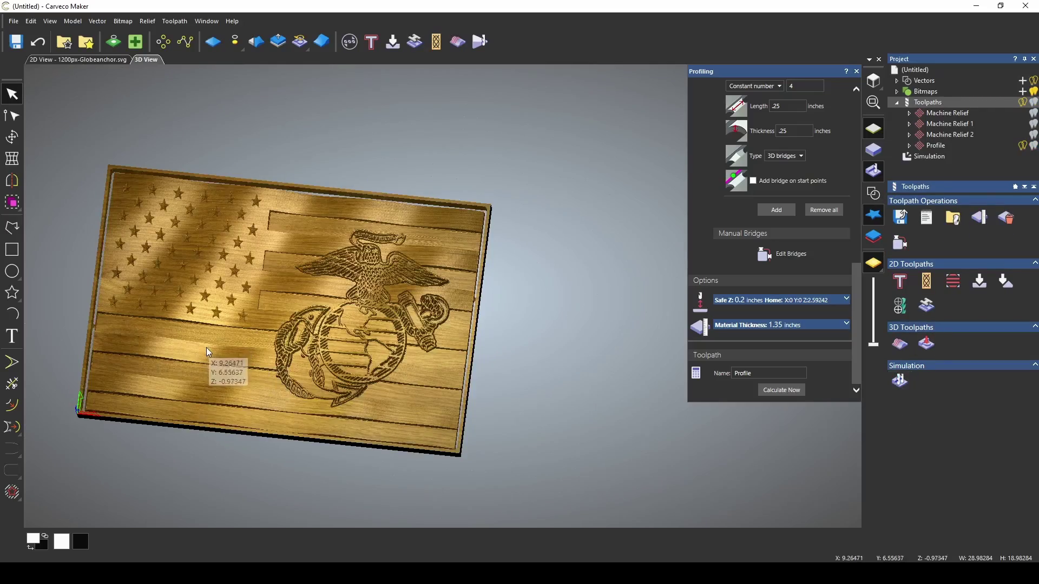
pyautogui.scroll(3, 206, 347)
pyautogui.moveTo(243, 394); pyautogui.dragTo(275, 404)
pyautogui.scroll(-3, 229, 326)
pyautogui.scroll(3, 228, 326)
pyautogui.scroll(-2, 298, 313)
pyautogui.moveTo(299, 313); pyautogui.dragTo(428, 336)
pyautogui.moveTo(419, 265); pyautogui.dragTo(423, 223)
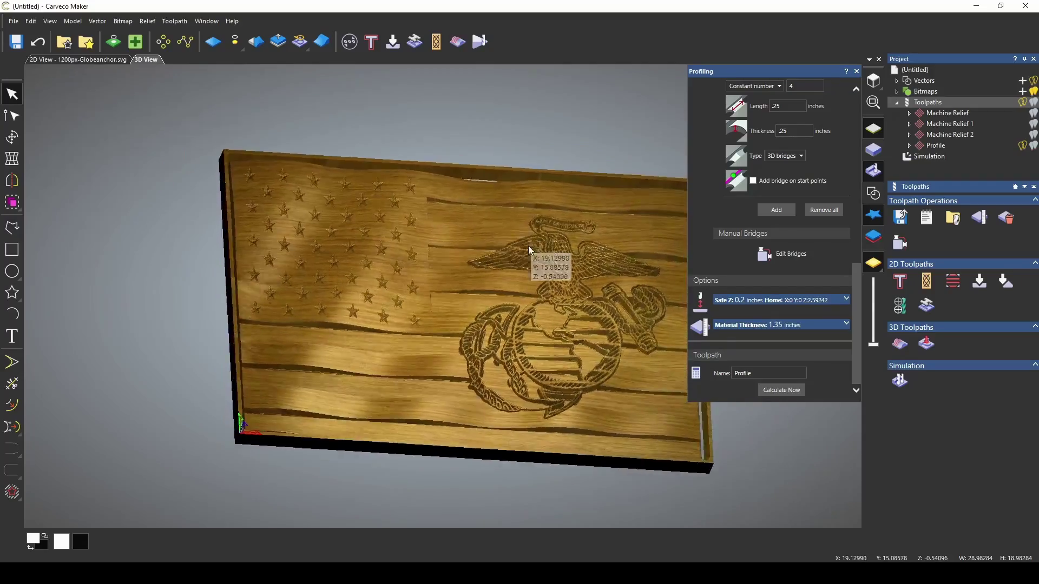